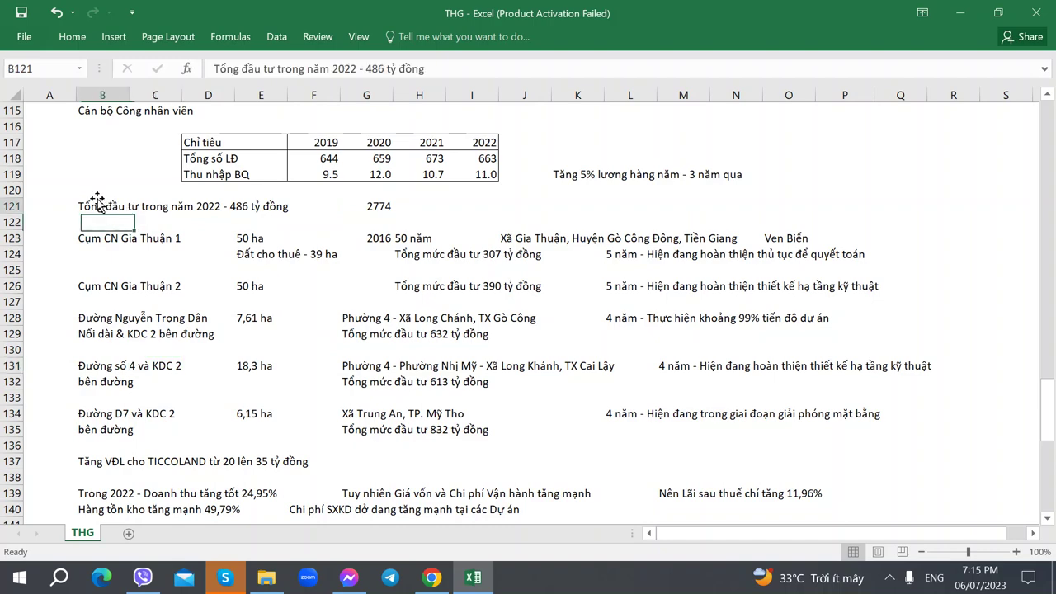
Look through the THG notes from the investment projects down to the 2022 plan-versus-actual table and back.
scroll(253, 254, down, 1)
scroll(253, 253, down, 5)
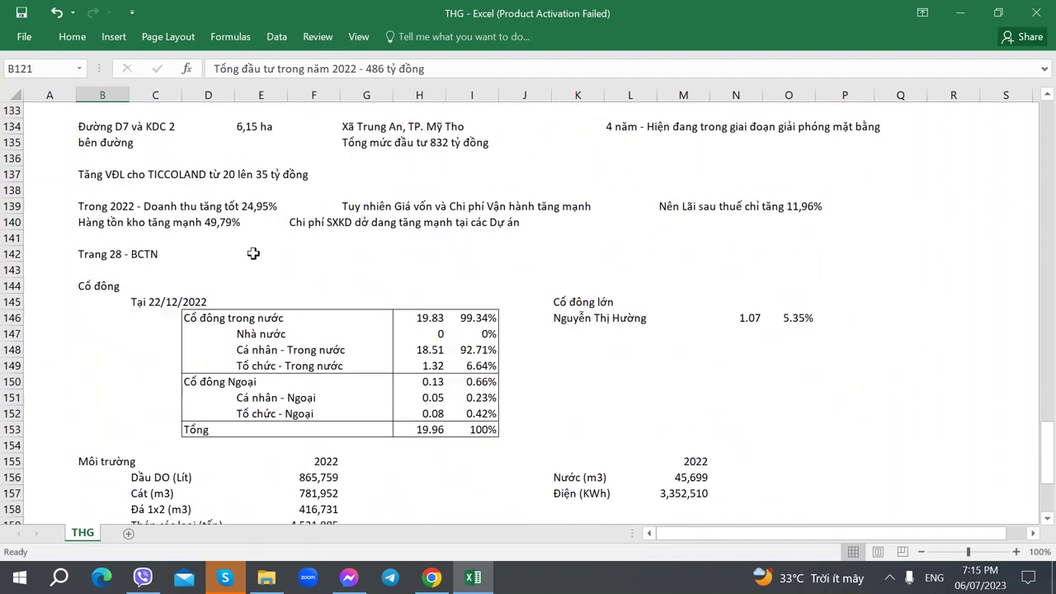
scroll(250, 390, down, 3)
scroll(250, 390, down, 4)
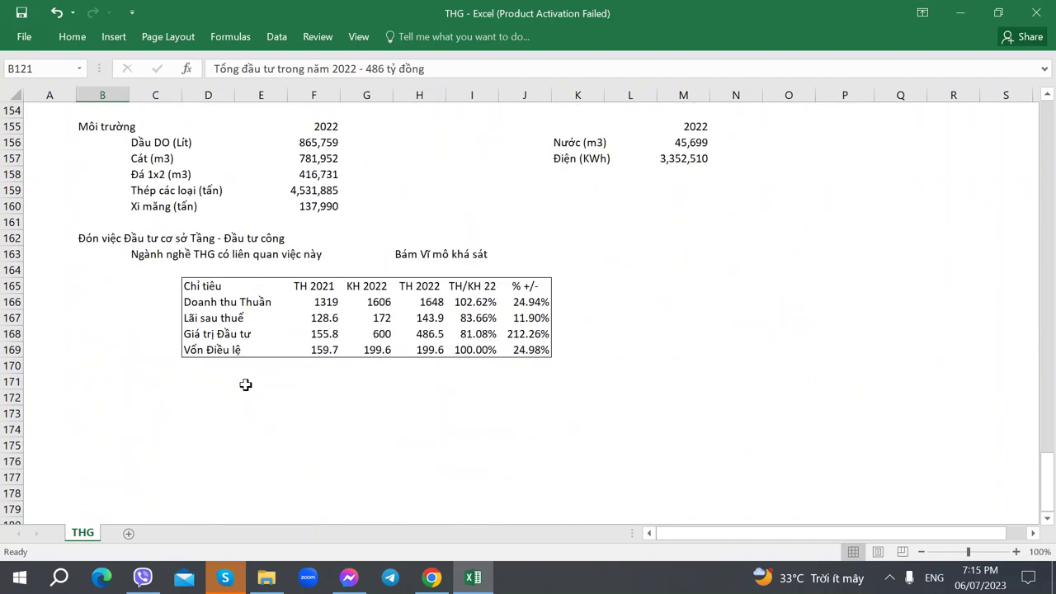
scroll(308, 344, up, 2)
scroll(304, 318, up, 9)
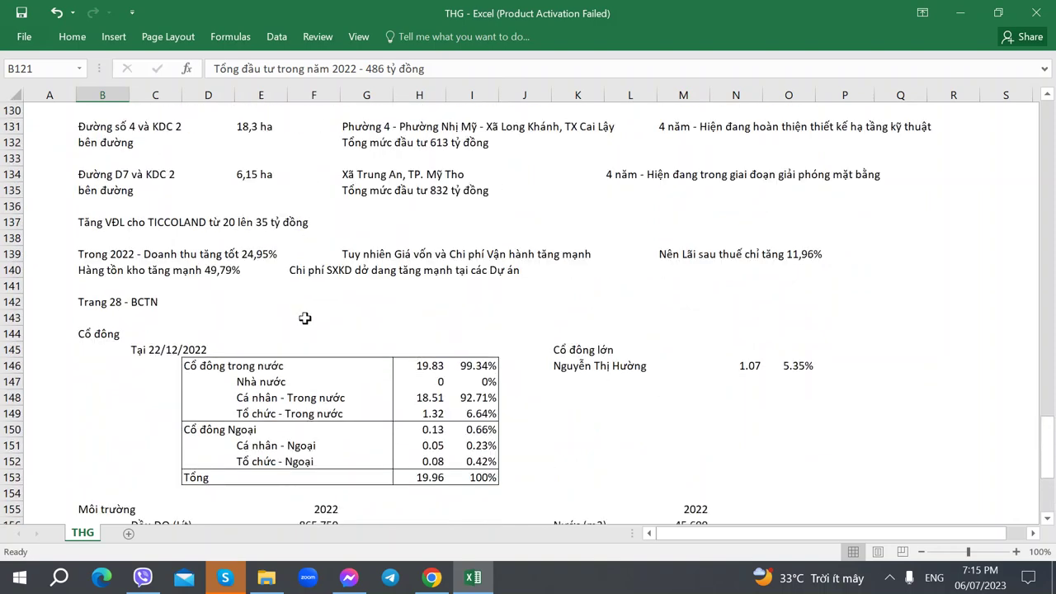
scroll(304, 318, up, 3)
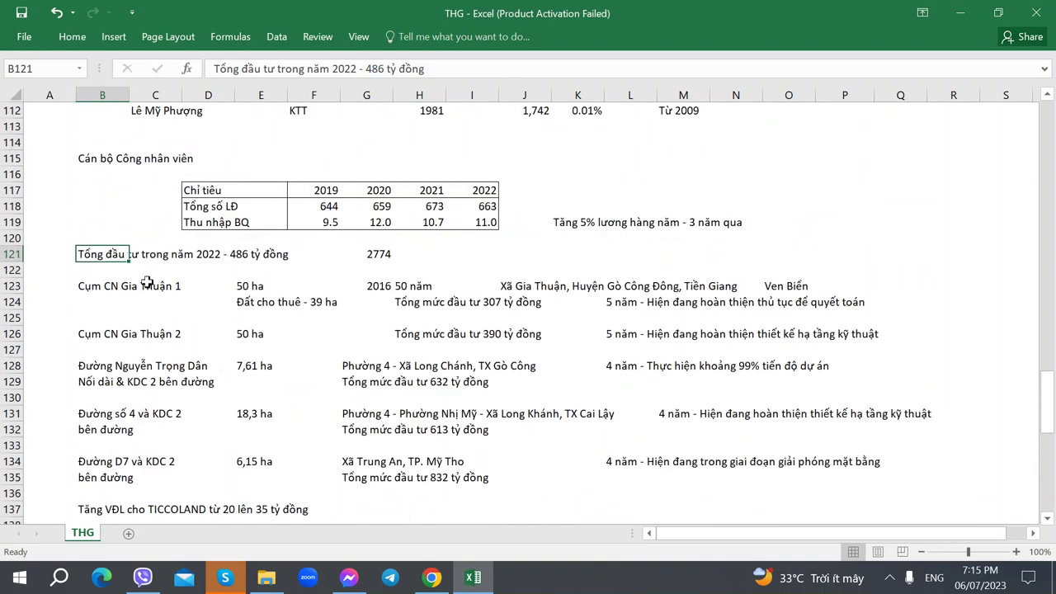
Examine the combined investment formula in G121 and the progress and investment entries of the projects below it.
click(373, 251)
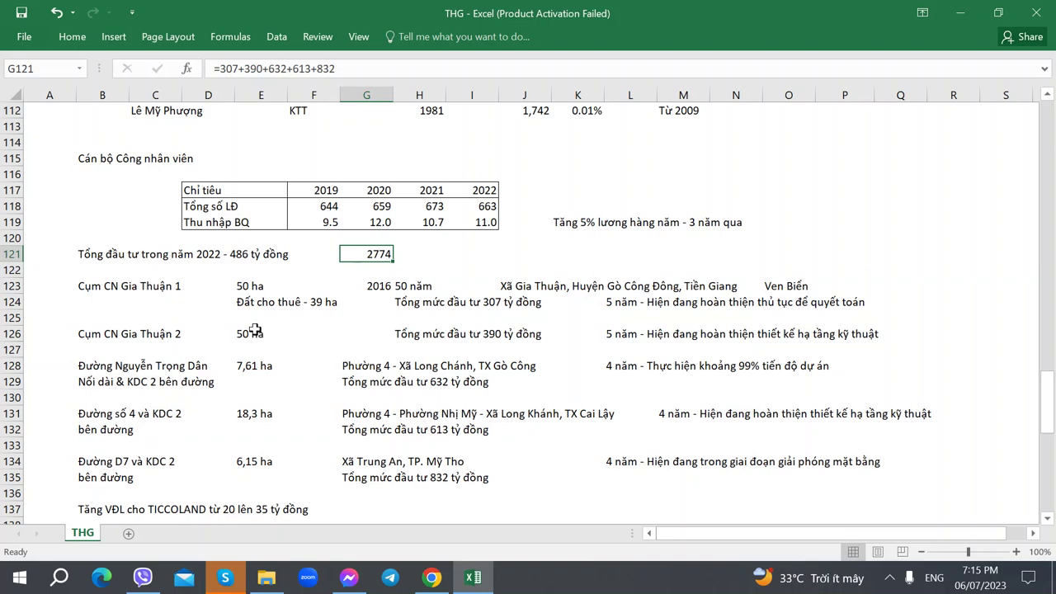
key(alt+Tab)
key(alt+Tab)
click(628, 334)
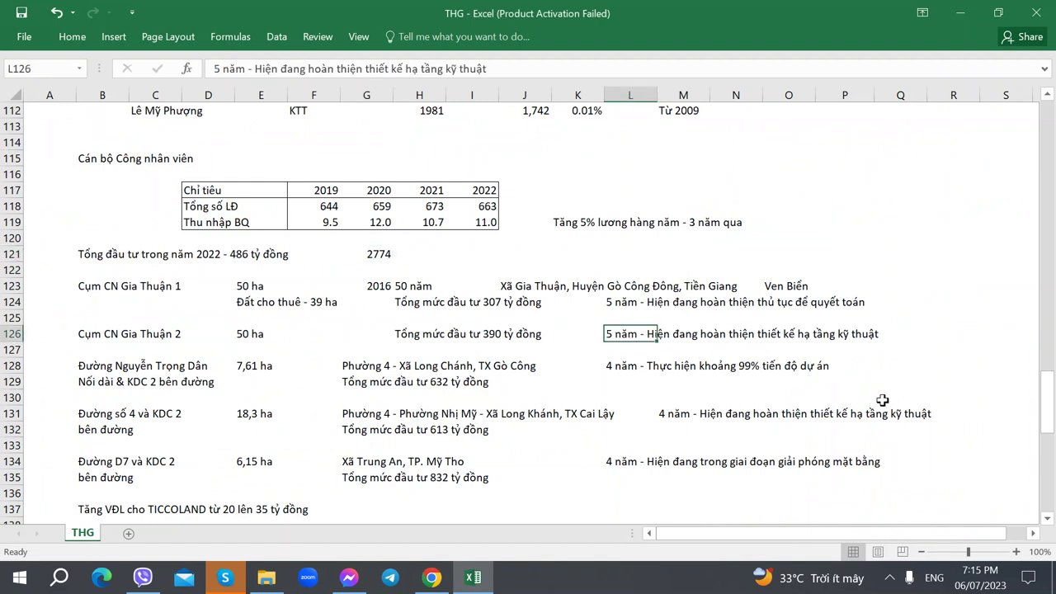
mouse_move(630, 342)
mouse_down()
mouse_move(640, 410)
mouse_move(621, 329)
mouse_up()
click(625, 415)
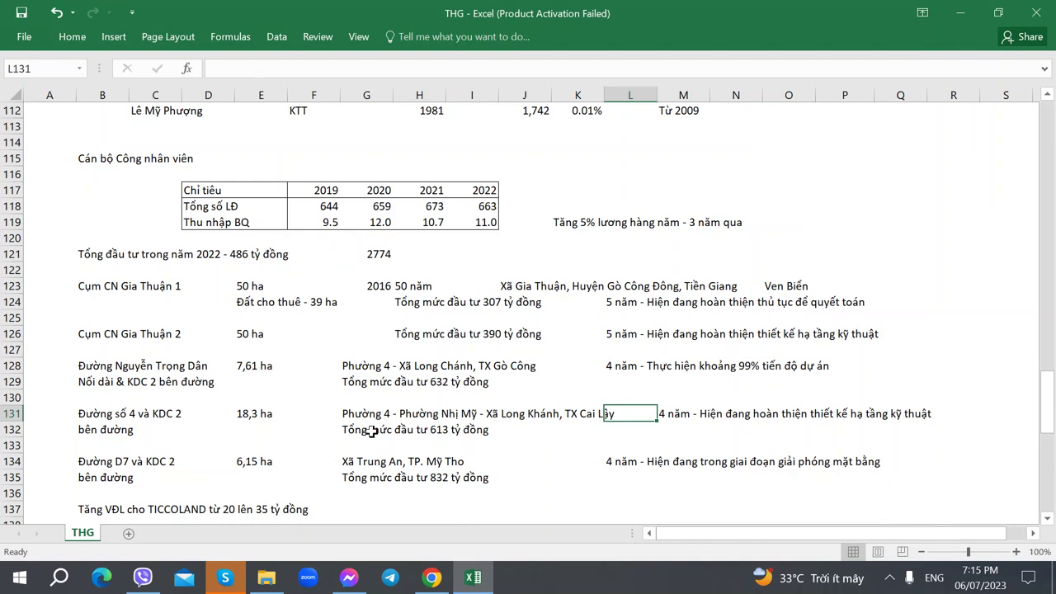
click(437, 477)
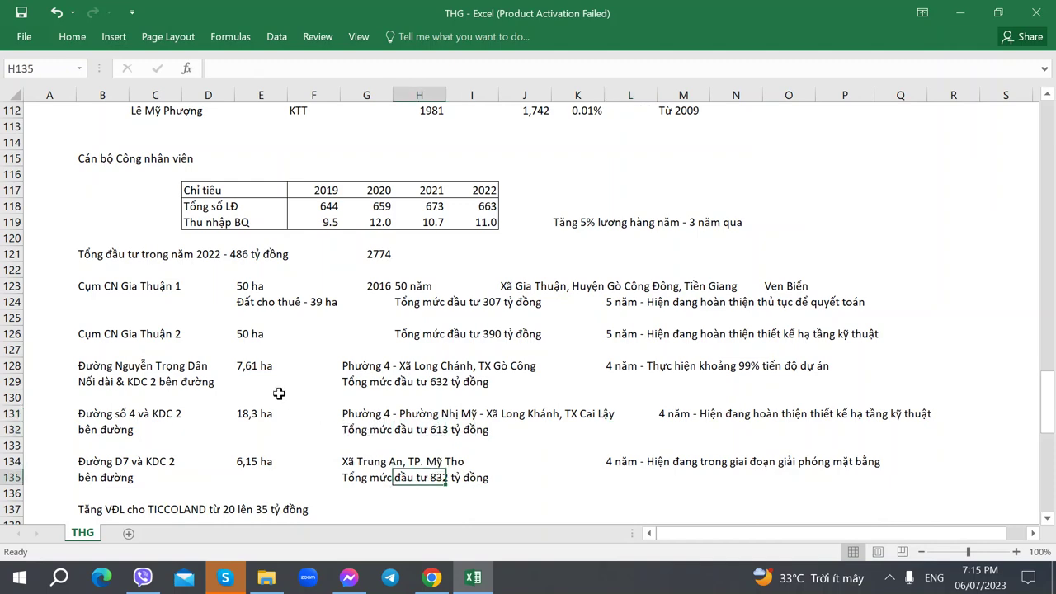
Go to the empty cell B171 below the 2022 plan-versus-actual table.
scroll(250, 369, down, 11)
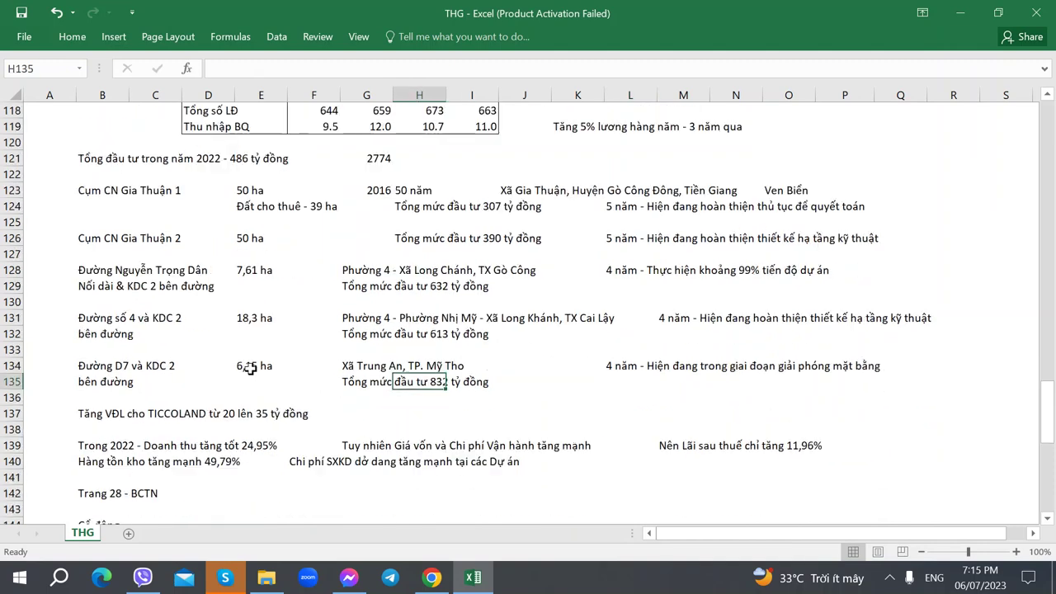
scroll(151, 382, down, 4)
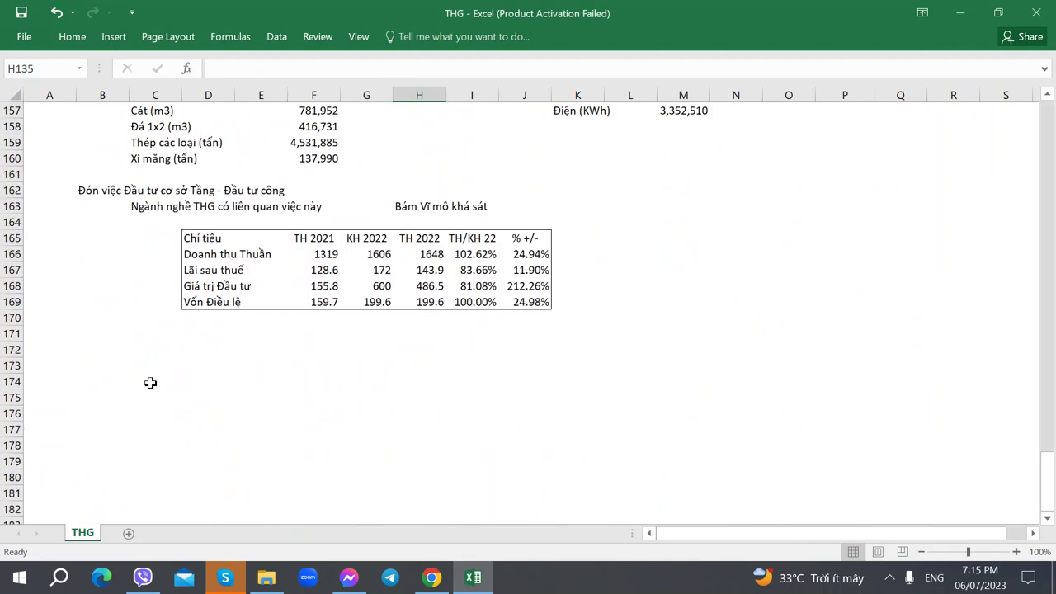
click(123, 332)
Compare the real estate project updates on page 34 of the THG annual report in Chrome with the worksheet's project list.
key(alt+Tab)
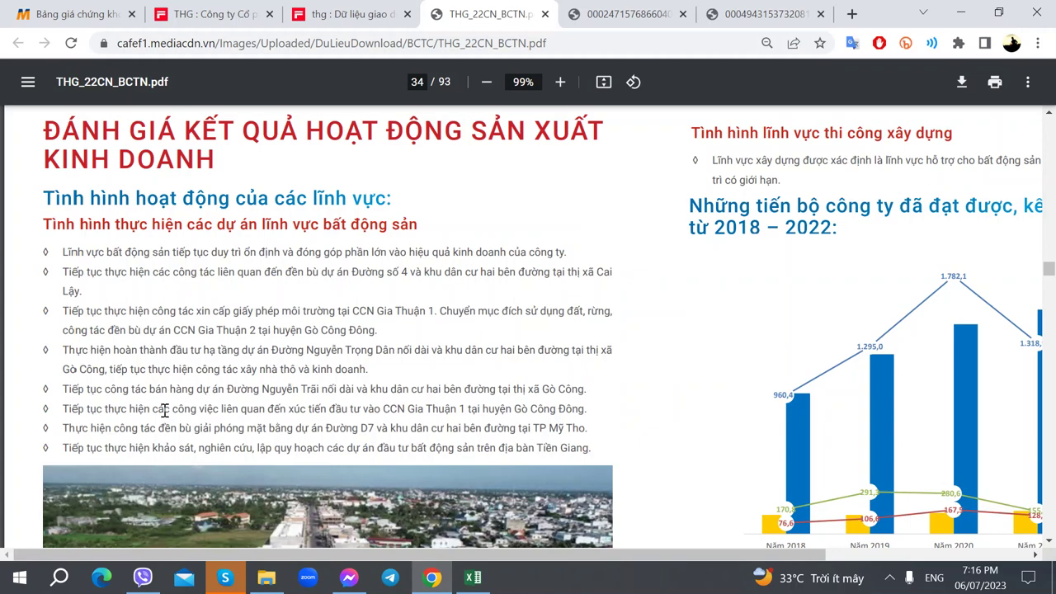
key(alt+Tab)
scroll(167, 354, up, 10)
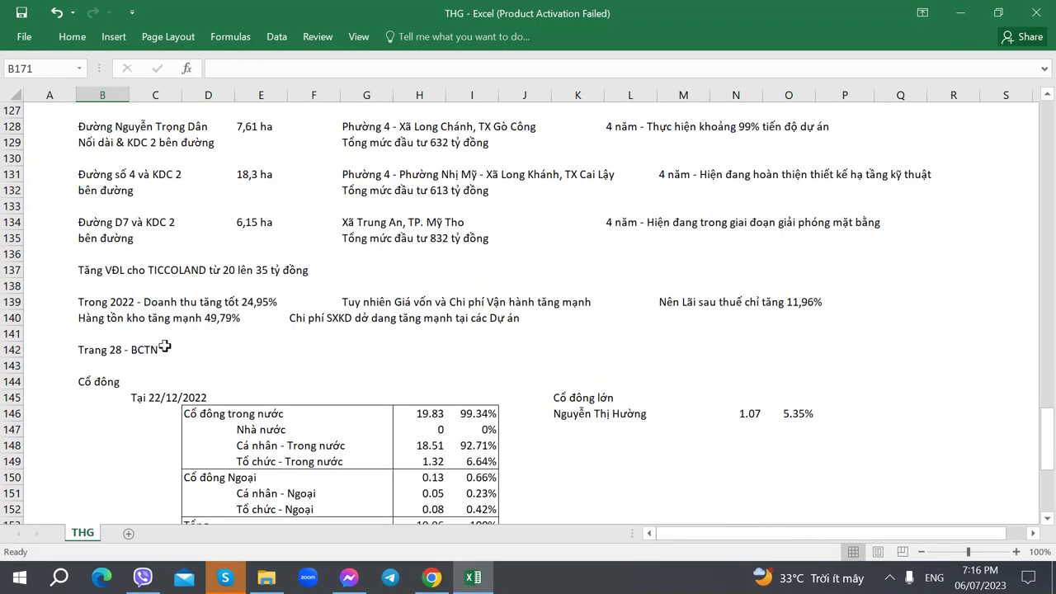
scroll(165, 347, up, 1)
scroll(105, 290, up, 1)
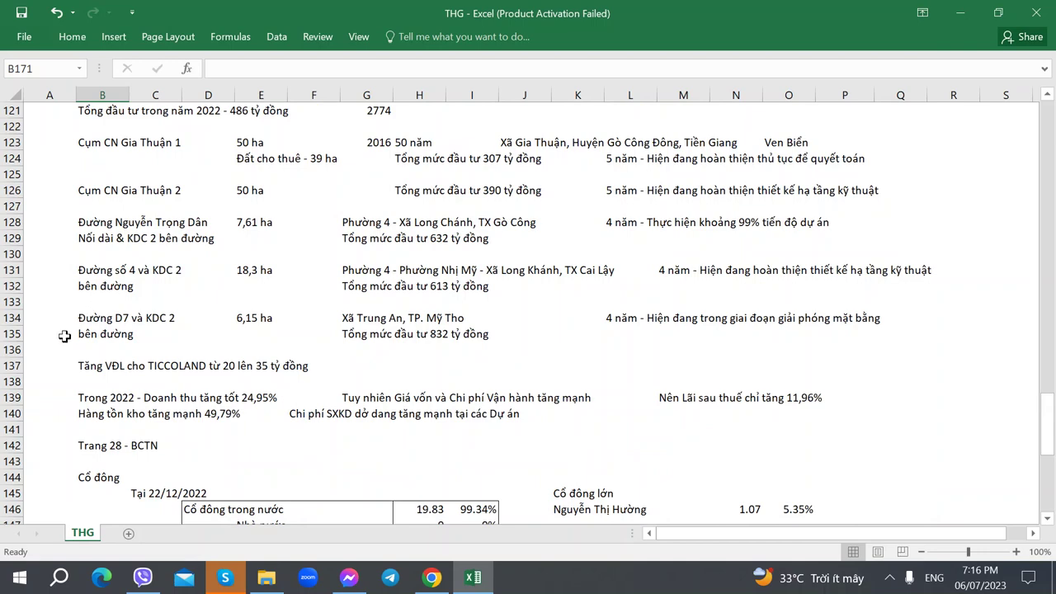
key(alt+Tab)
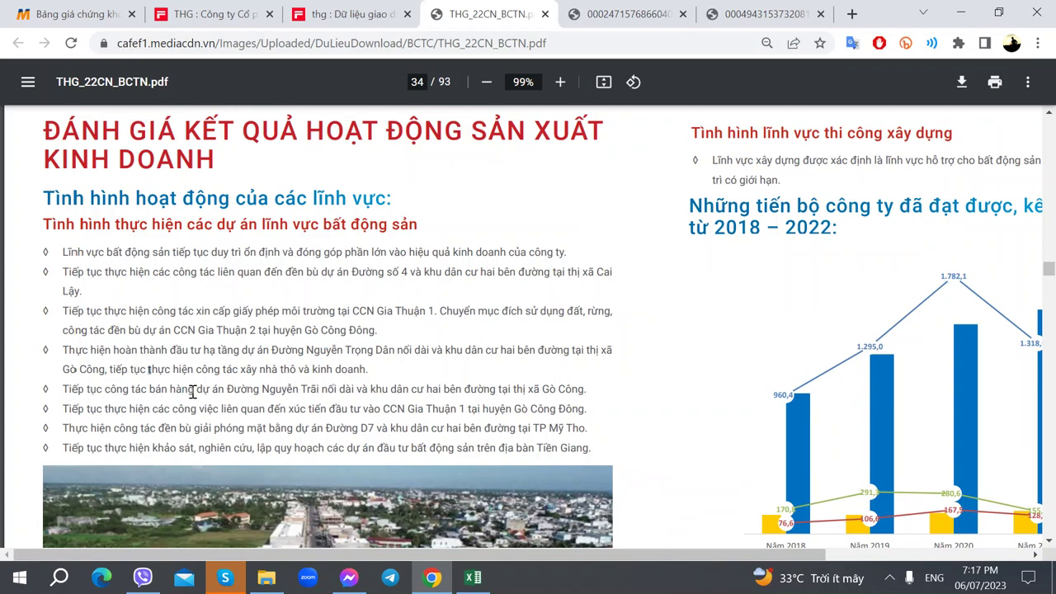
key(alt+Tab)
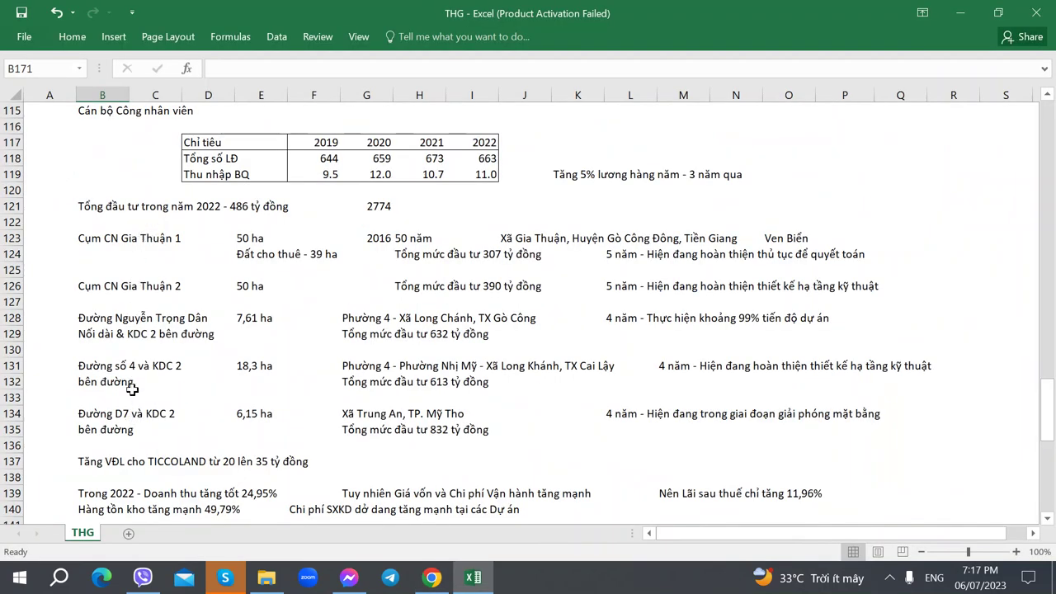
key(alt+Tab)
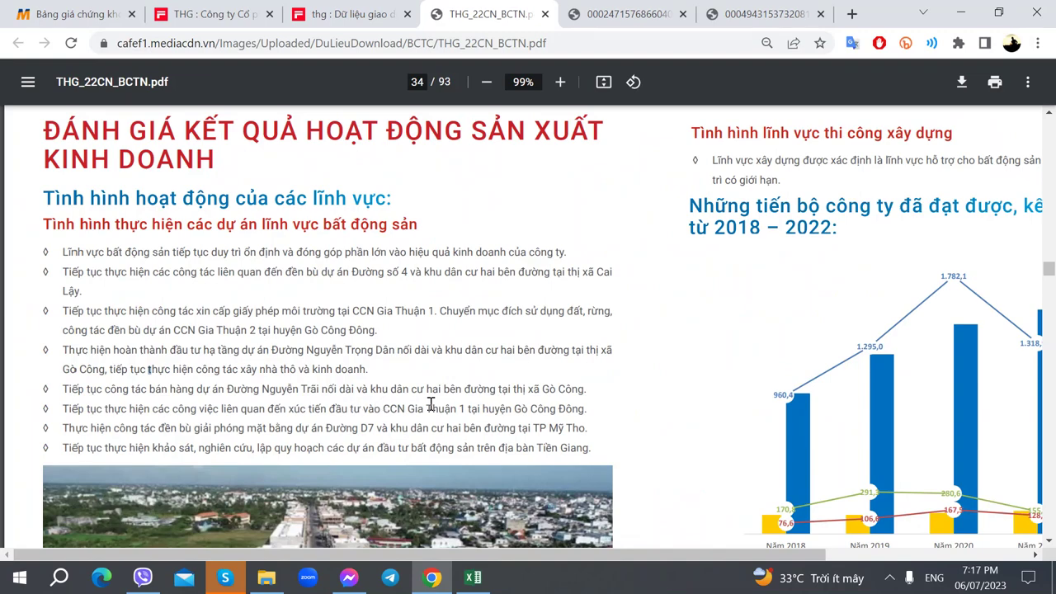
key(alt+Tab)
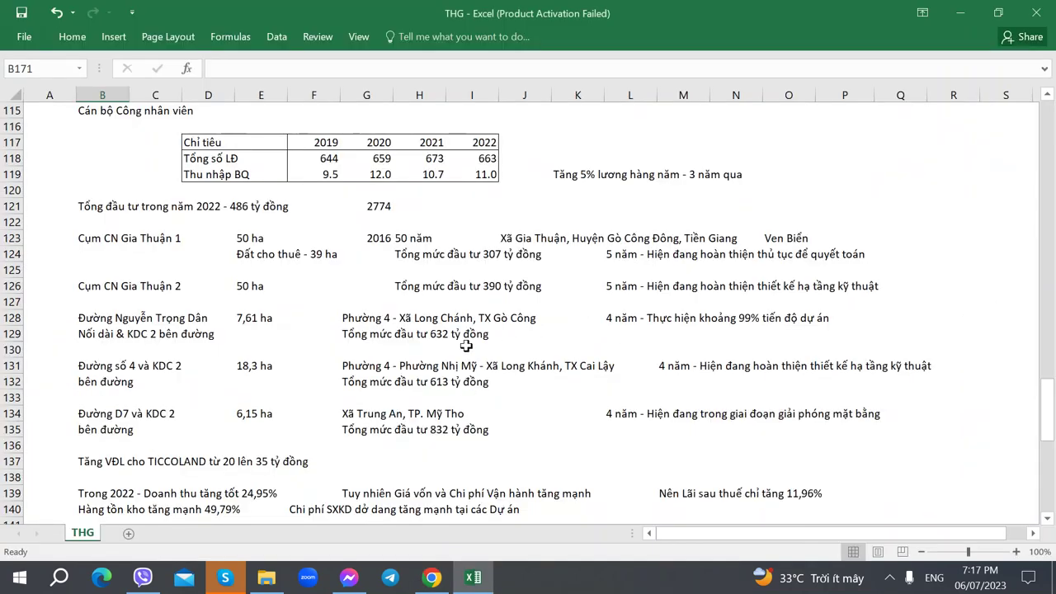
Check the Đường Nguyễn Trọng Dân entry in B128 against the Nguyễn Trãi, Gia Thuận 1 and D7 updates in the annual report.
click(104, 320)
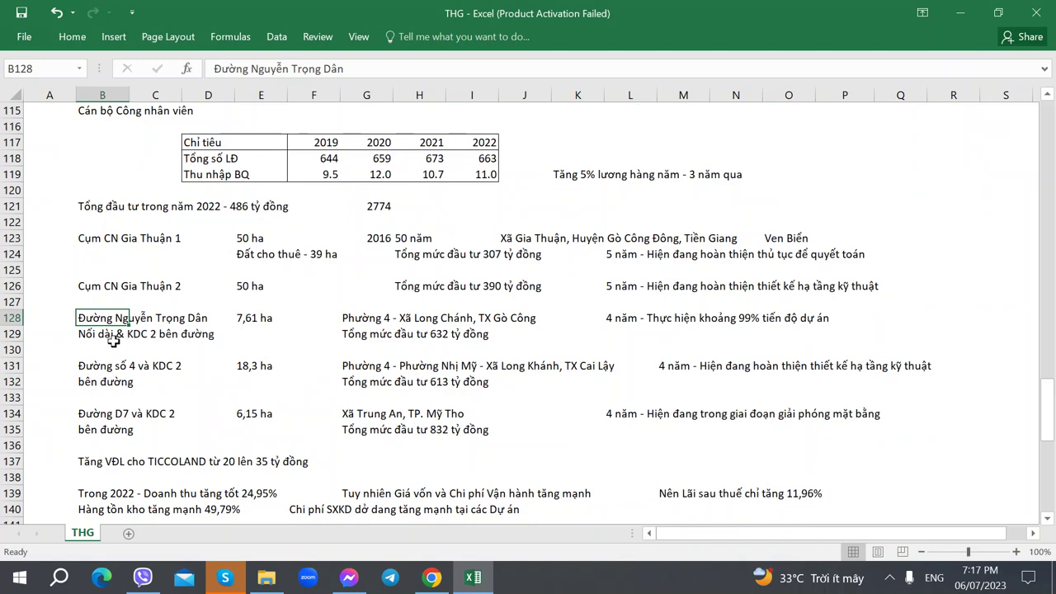
key(alt+Tab)
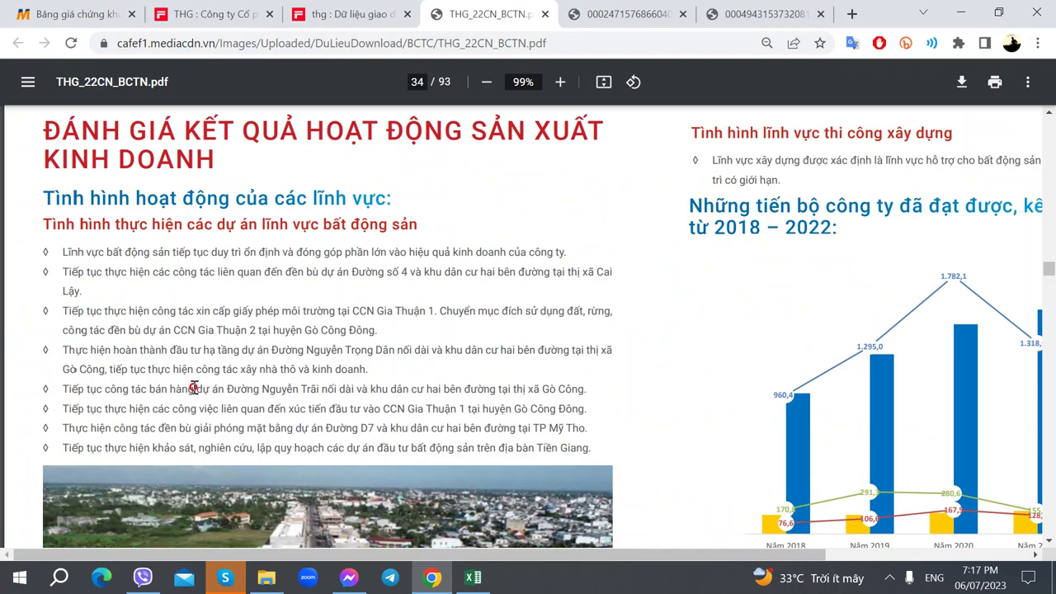
drag(91, 389, 362, 389)
click(147, 431)
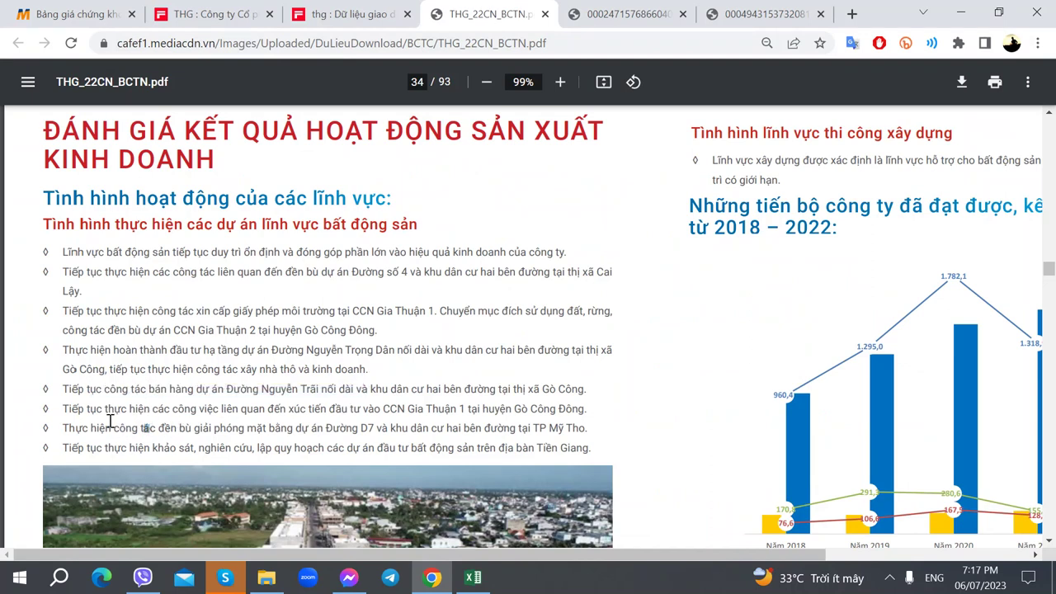
drag(87, 408, 214, 427)
click(214, 426)
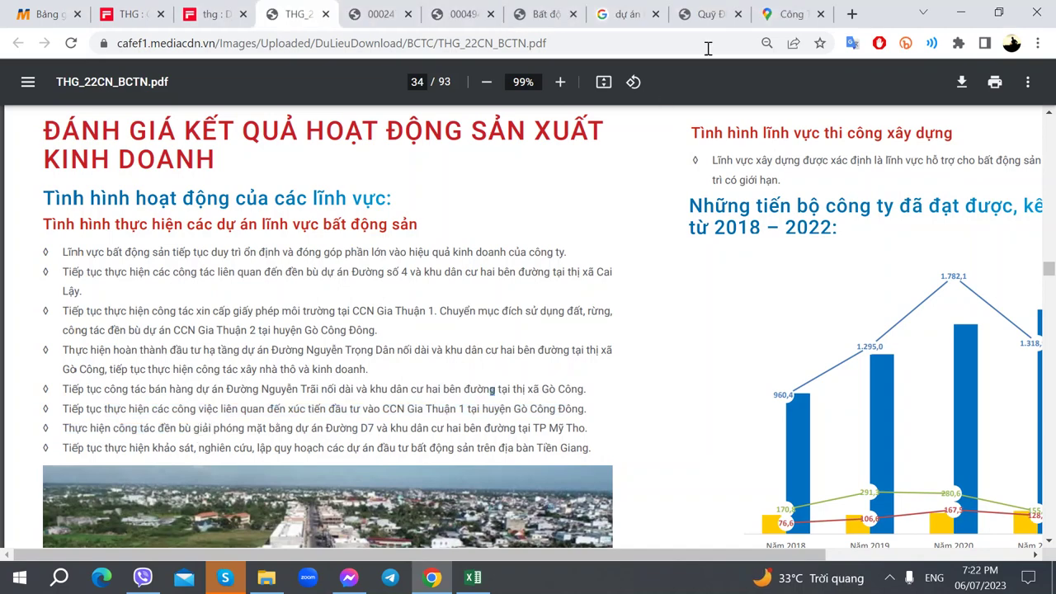
Switch to Google Maps and examine the area around Nguyễn Trọng Dân road in Gò Công.
click(792, 14)
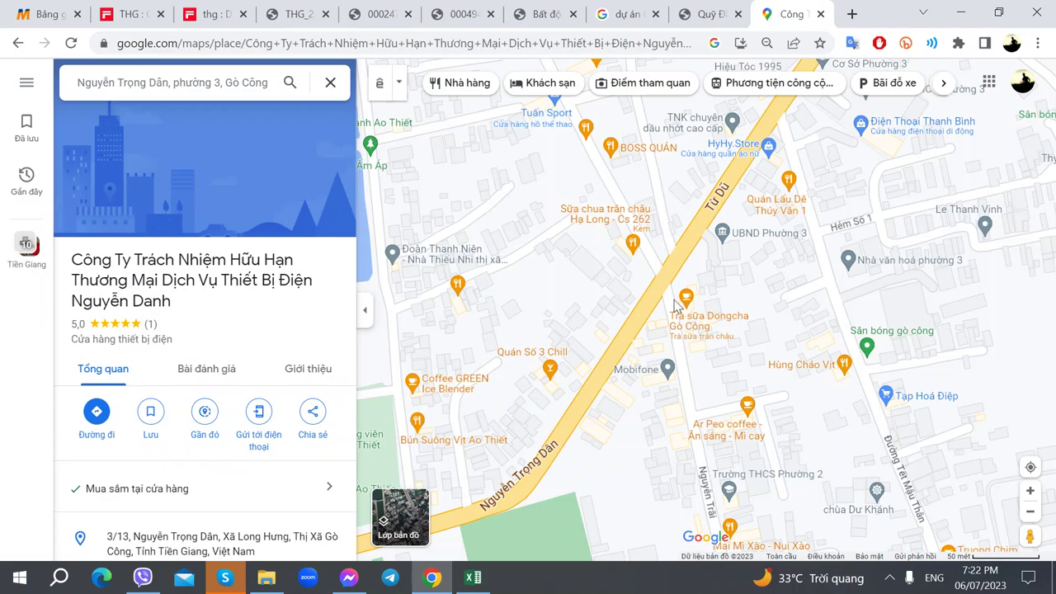
scroll(647, 353, down, 2)
scroll(647, 355, up, 2)
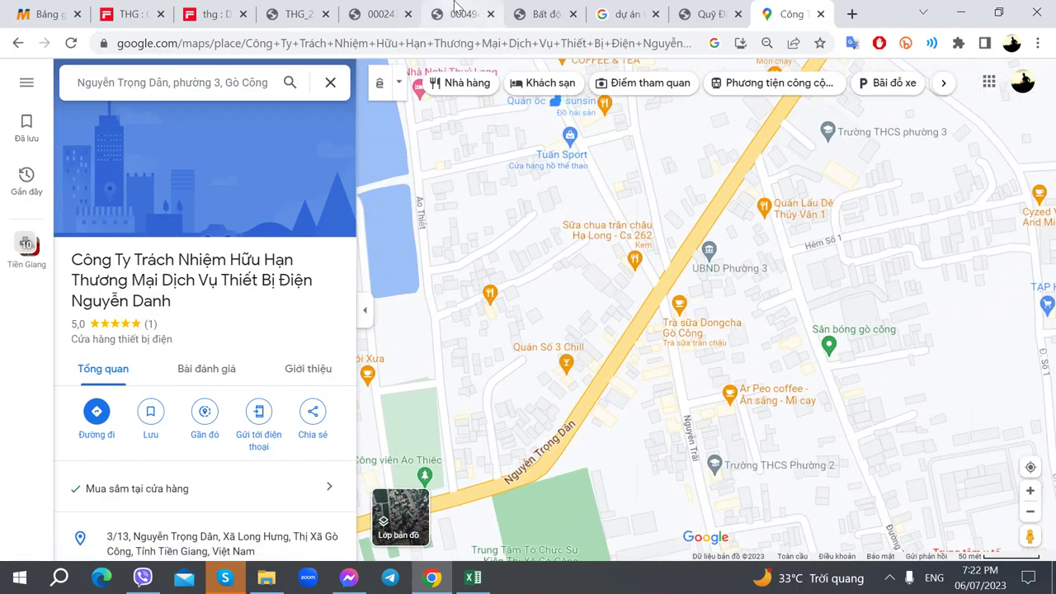
Return to the annual report and read the update on sales of the Đường Nguyễn Trãi extension project.
click(303, 10)
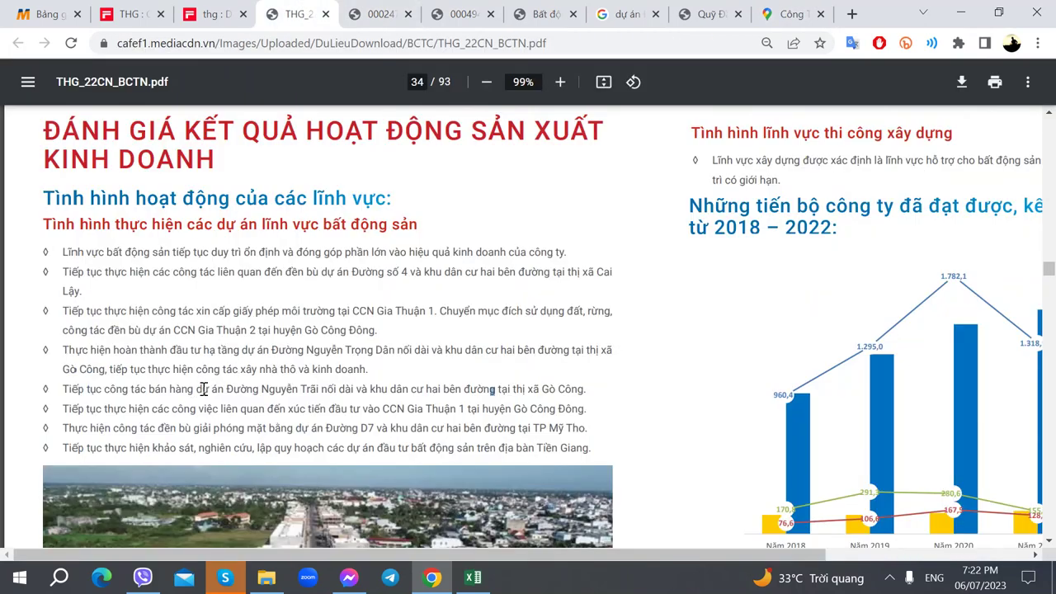
drag(138, 402, 361, 402)
click(304, 424)
drag(177, 389, 318, 391)
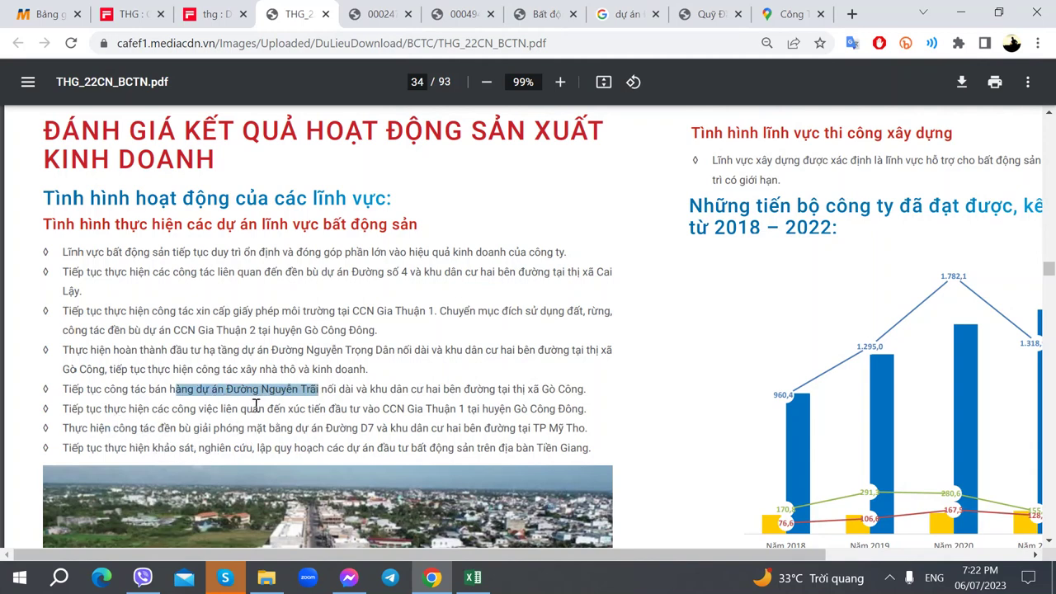
click(377, 400)
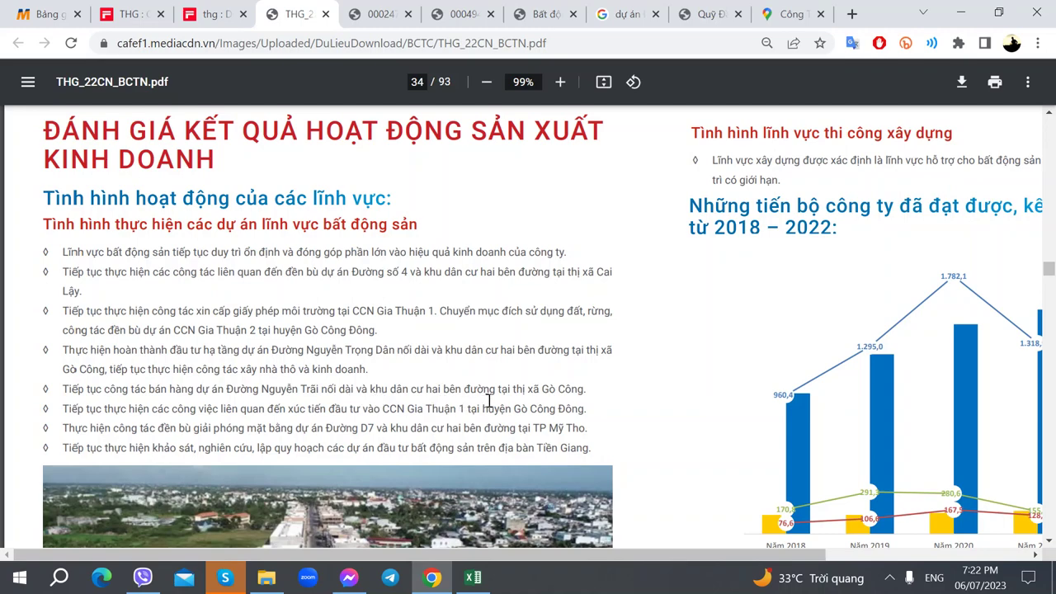
Examine on Google Maps where Nguyễn Trãi street meets Nguyễn Trọng Dân road and follow the road in both directions.
click(792, 14)
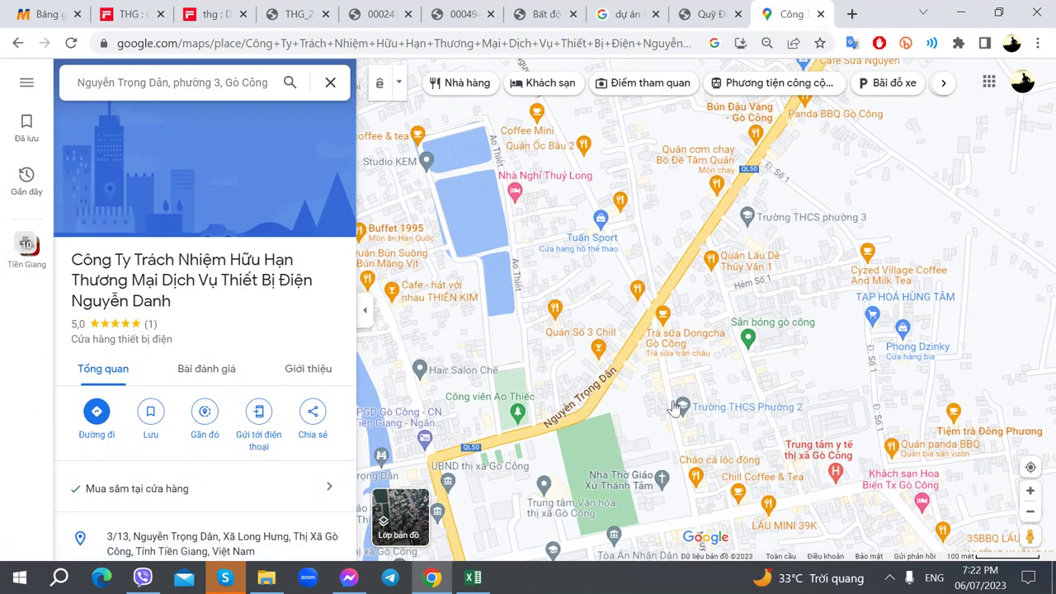
scroll(651, 369, up, 3)
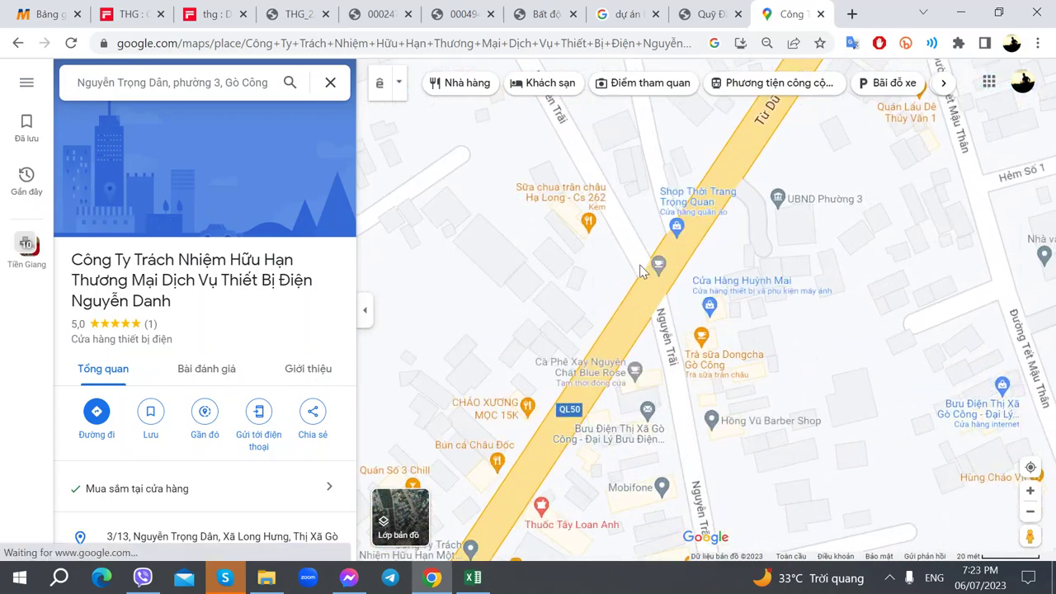
scroll(627, 371, down, 2)
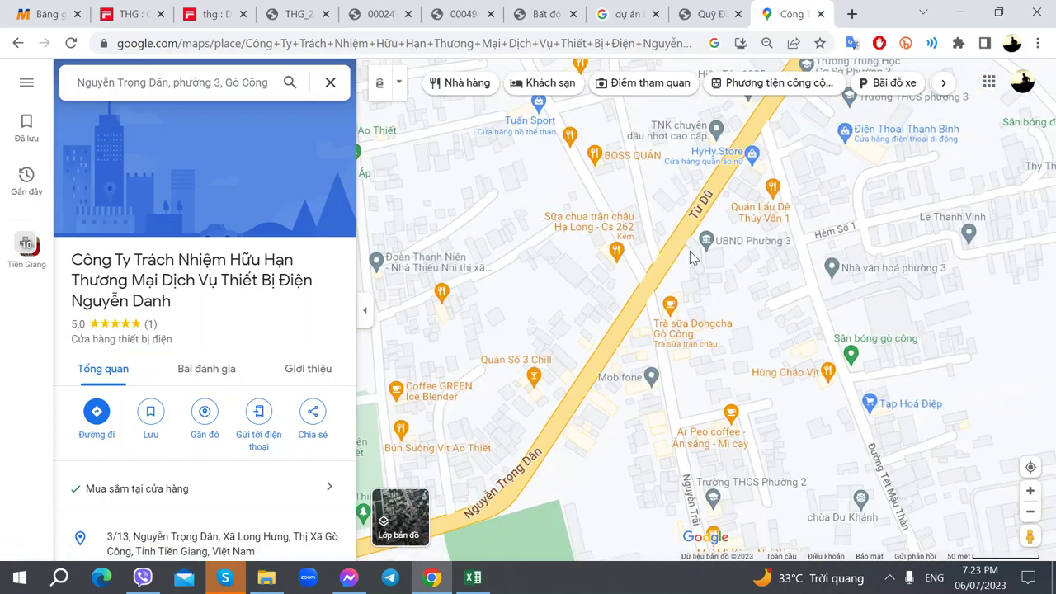
scroll(638, 346, down, 1)
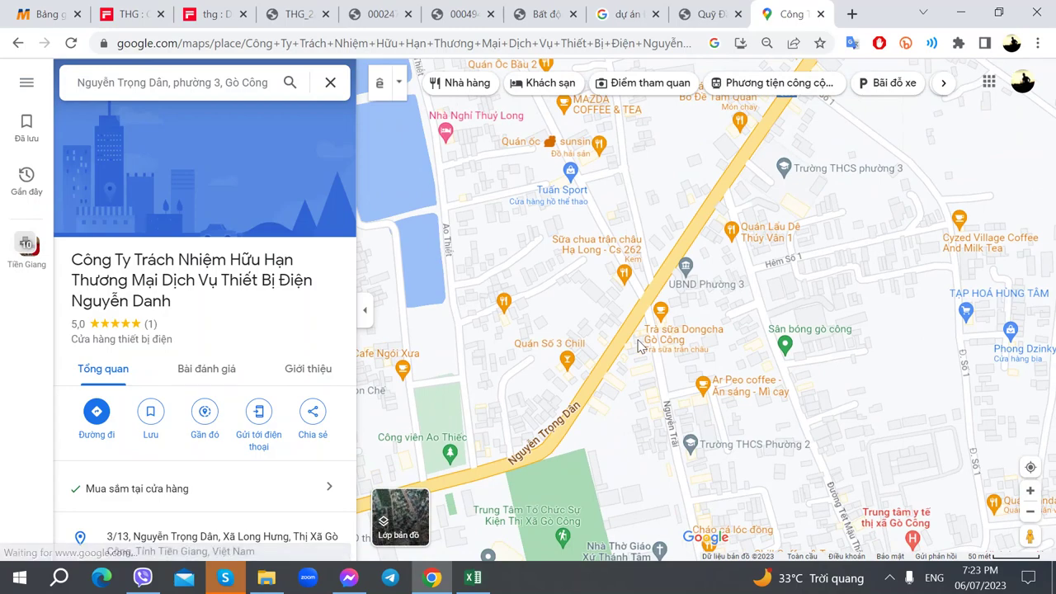
drag(770, 231, 649, 425)
scroll(649, 424, up, 1)
scroll(677, 384, up, 3)
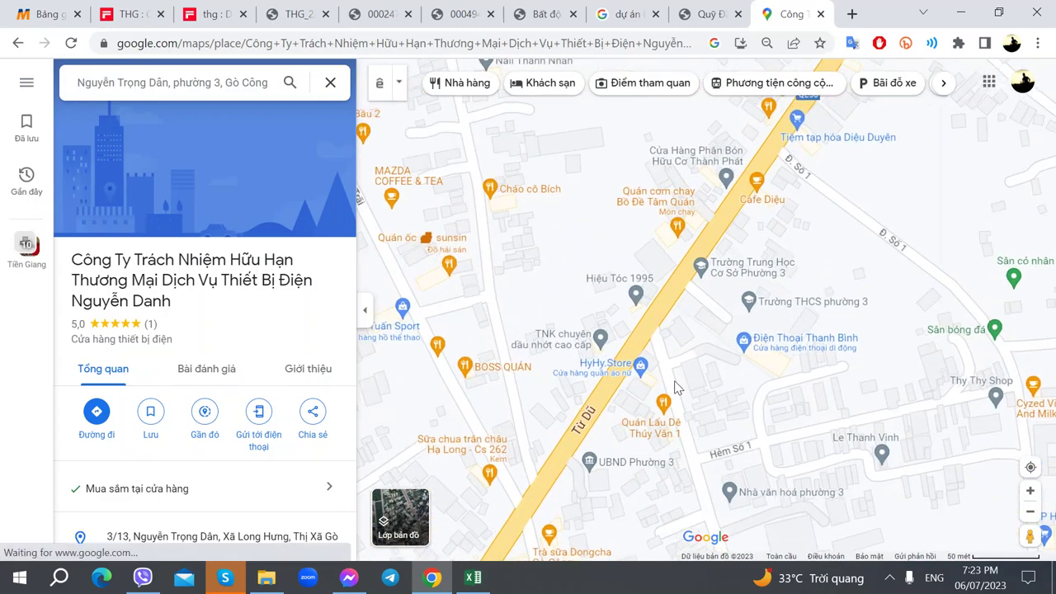
scroll(736, 344, down, 1)
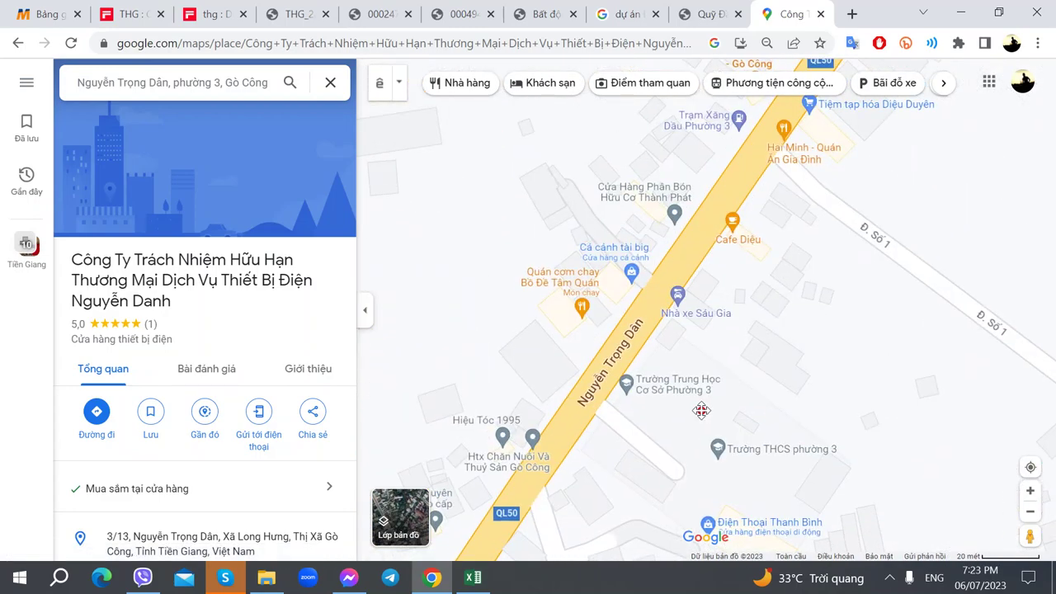
scroll(634, 374, down, 2)
drag(633, 374, 751, 123)
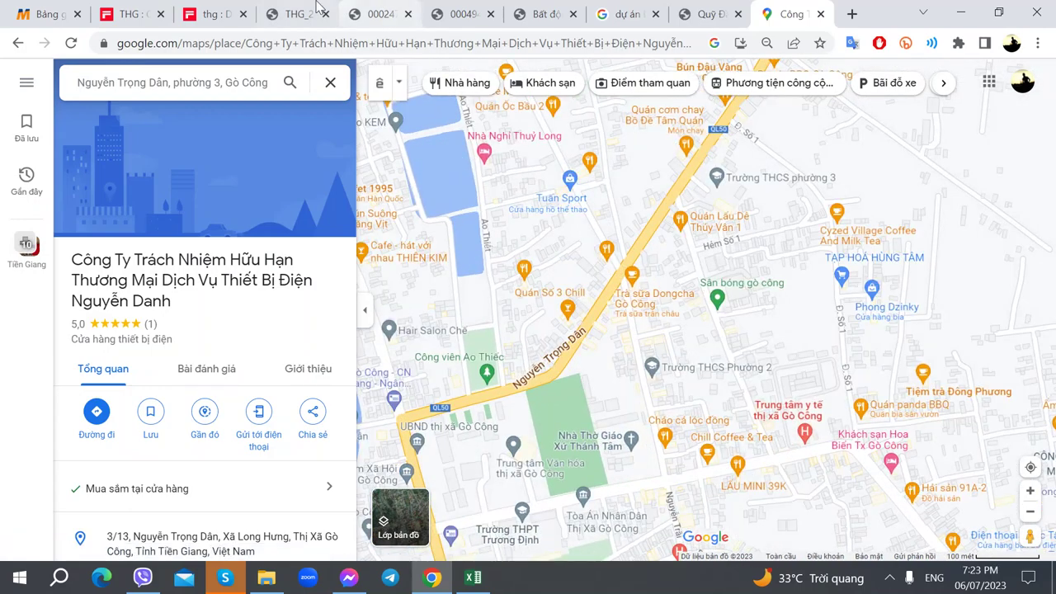
Go back to the annual report's project updates and switch to the project list in the THG Excel worksheet.
click(295, 14)
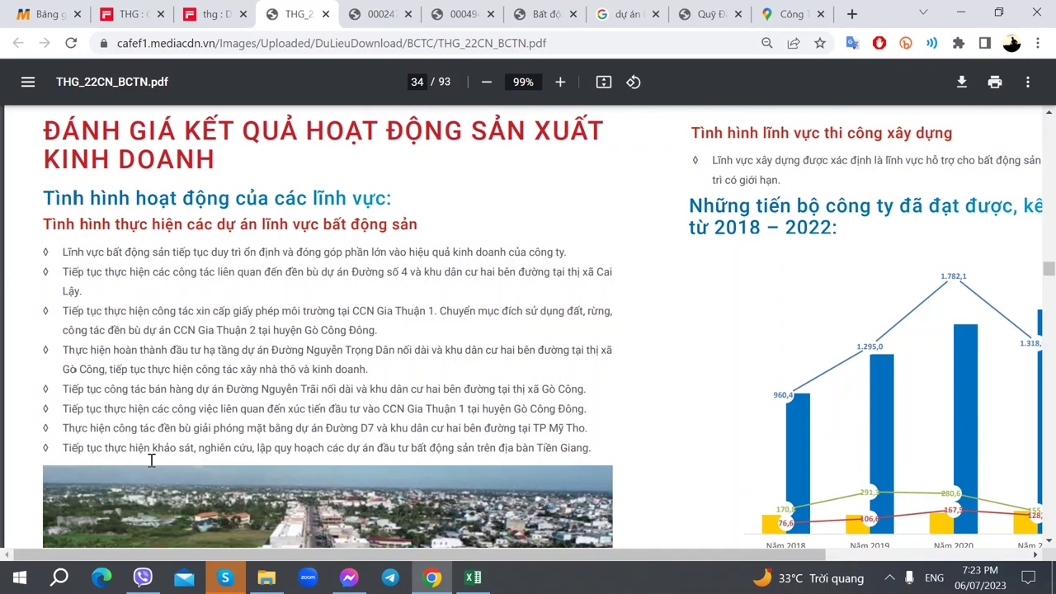
click(472, 577)
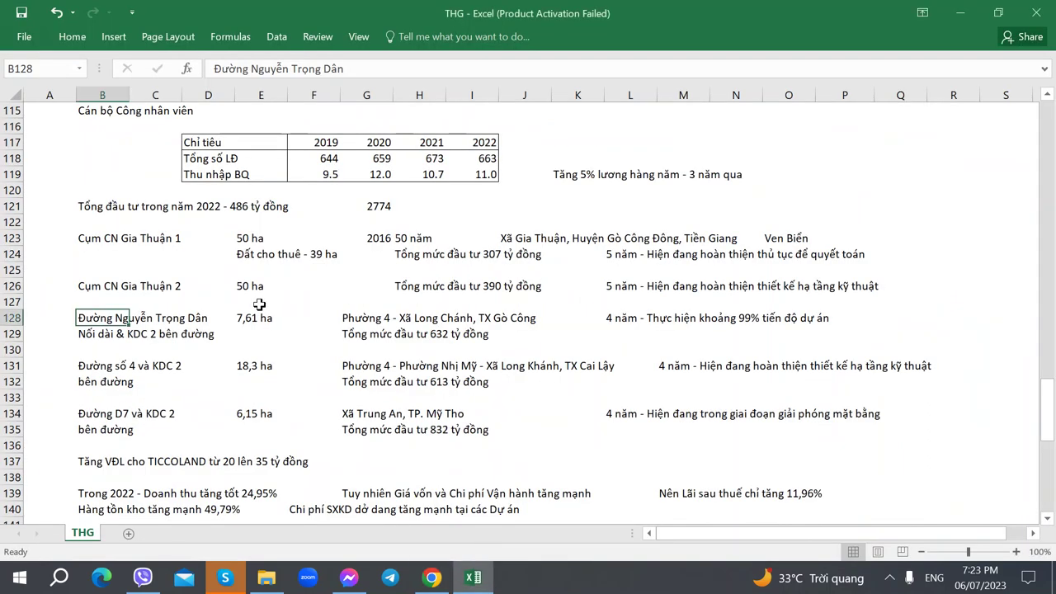
Check the Đường D7 và KDC 2 project in the worksheet's project list against the annual report's real estate updates.
scroll(259, 305, up, 2)
scroll(248, 304, down, 2)
click(103, 415)
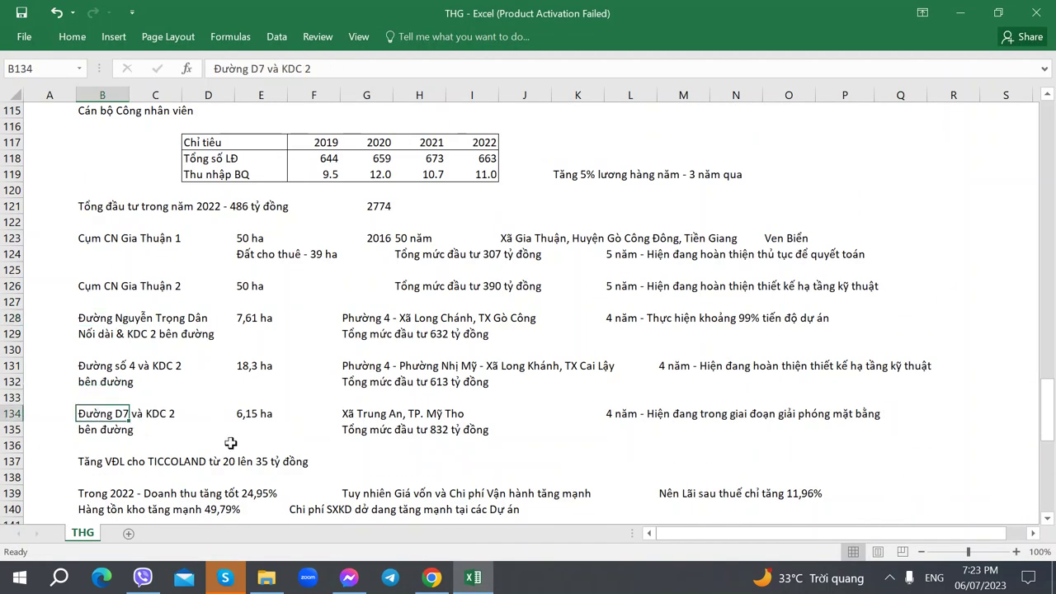
key(alt+Tab)
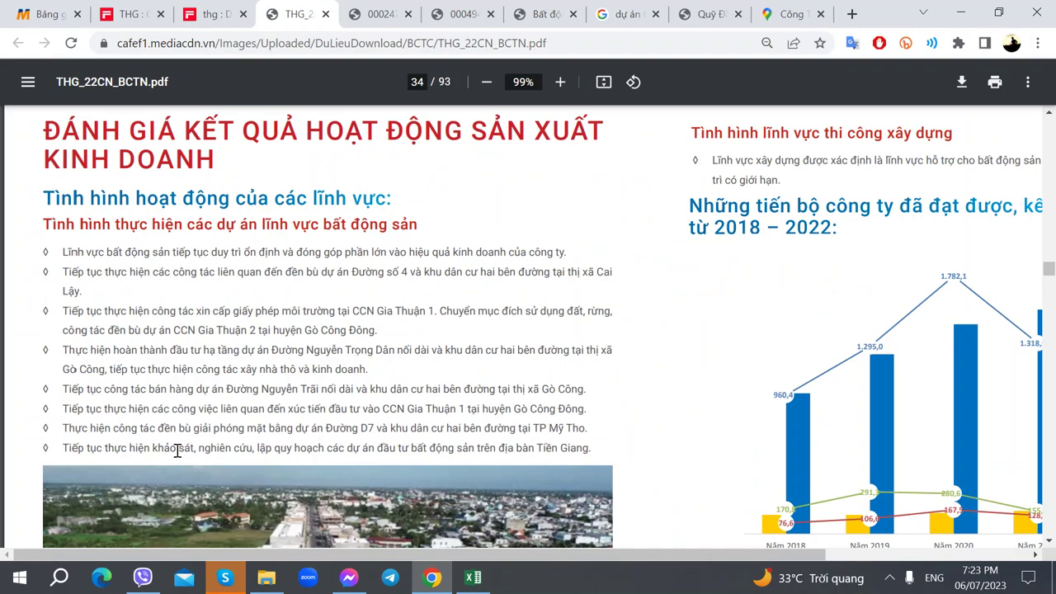
scroll(186, 445, down, 2)
scroll(186, 355, up, 1)
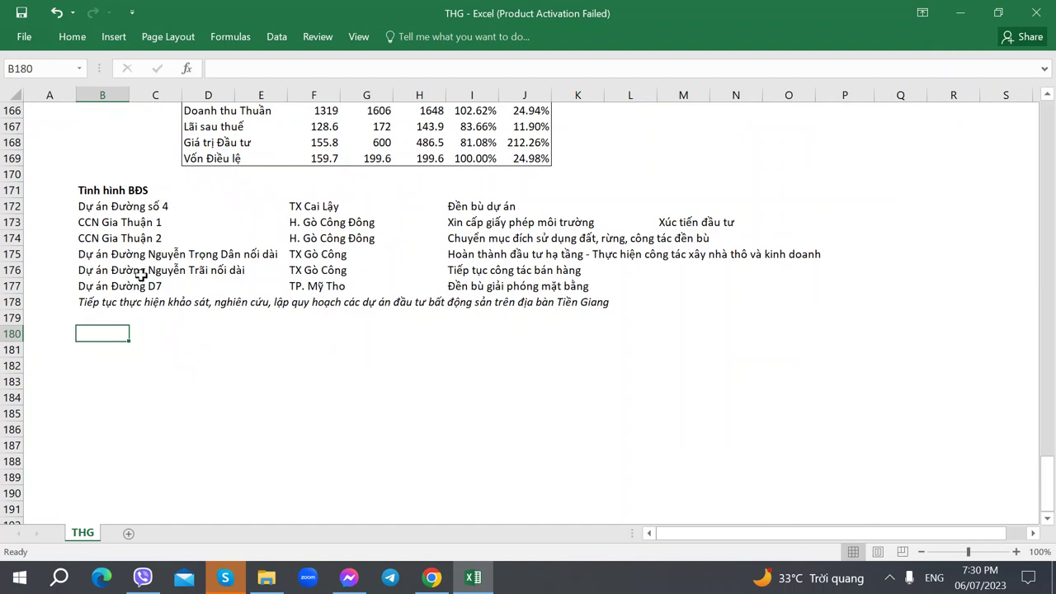
Review the status notes for each project in the worksheet's Tình hình BĐS section, including the Gia Thuận 1 and 2 clusters.
click(161, 336)
click(109, 303)
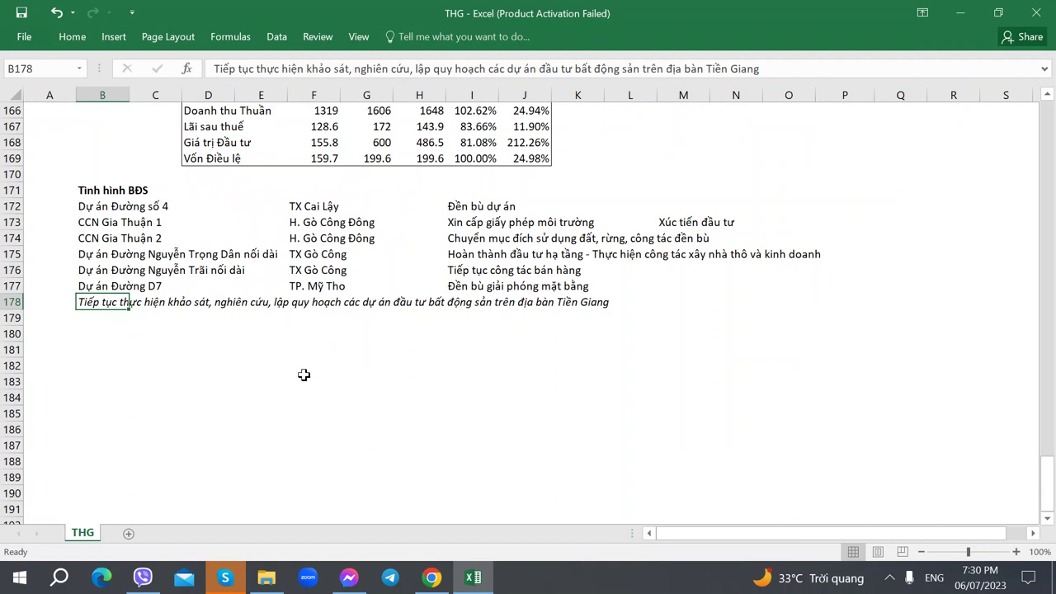
click(451, 208)
click(468, 345)
click(463, 223)
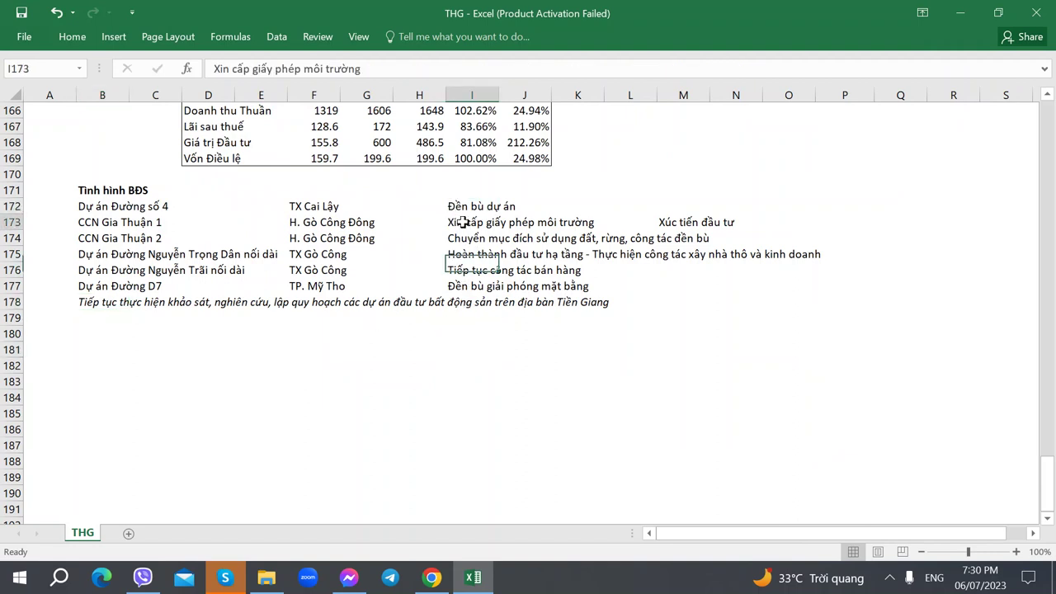
click(682, 220)
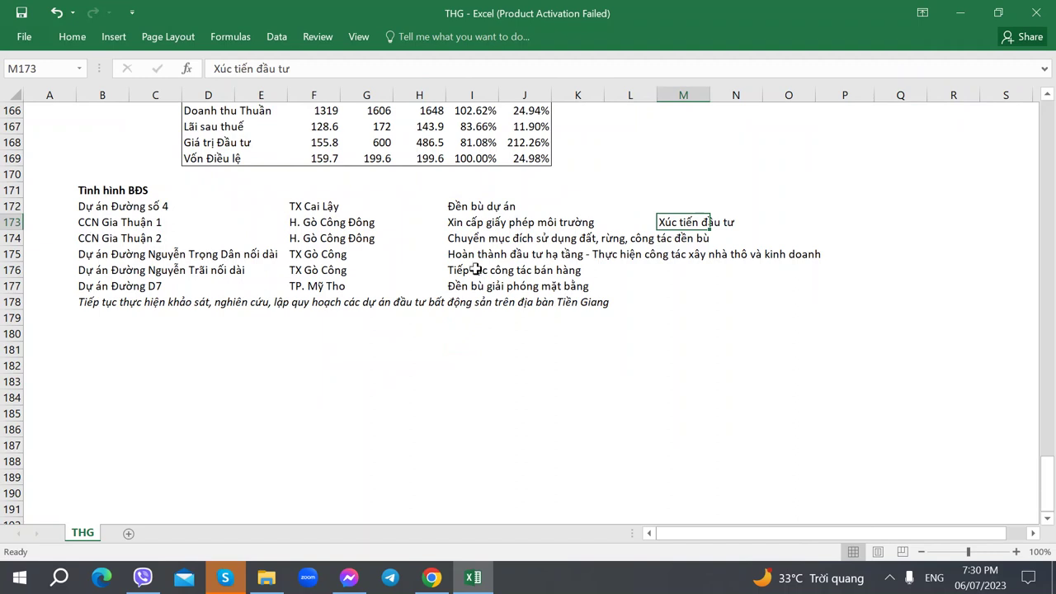
click(453, 238)
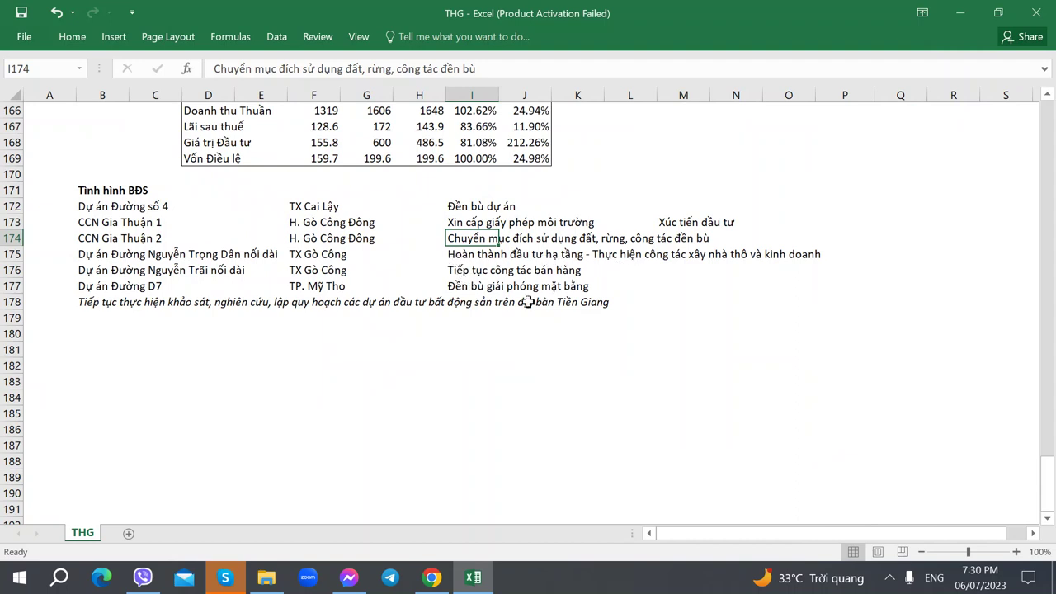
Select cell B180 below the real estate notes, then find the concrete segment section in the annual report.
click(98, 352)
click(99, 334)
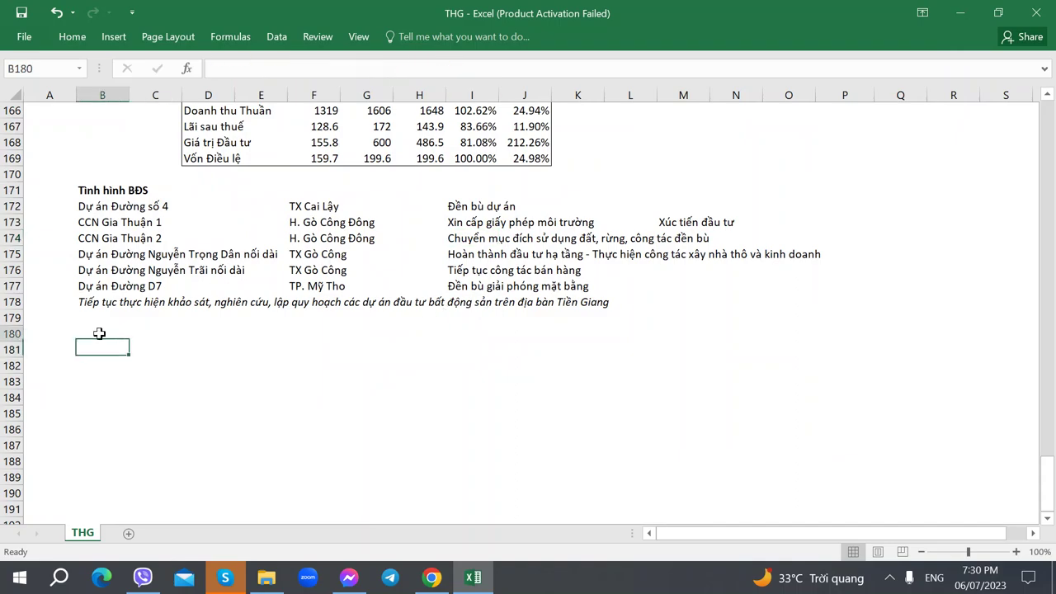
key(alt+Tab)
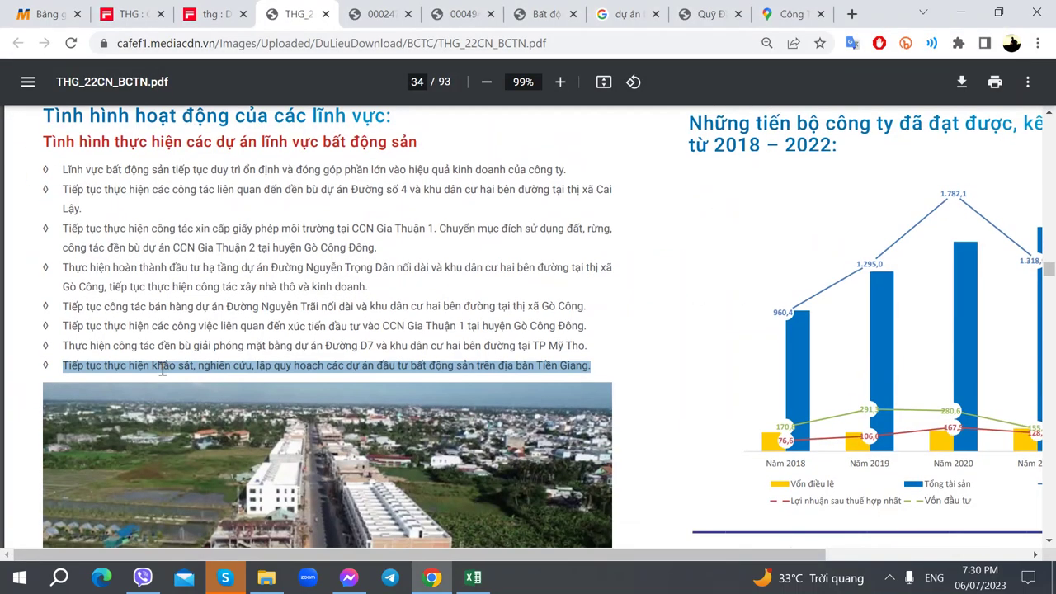
scroll(163, 370, down, 5)
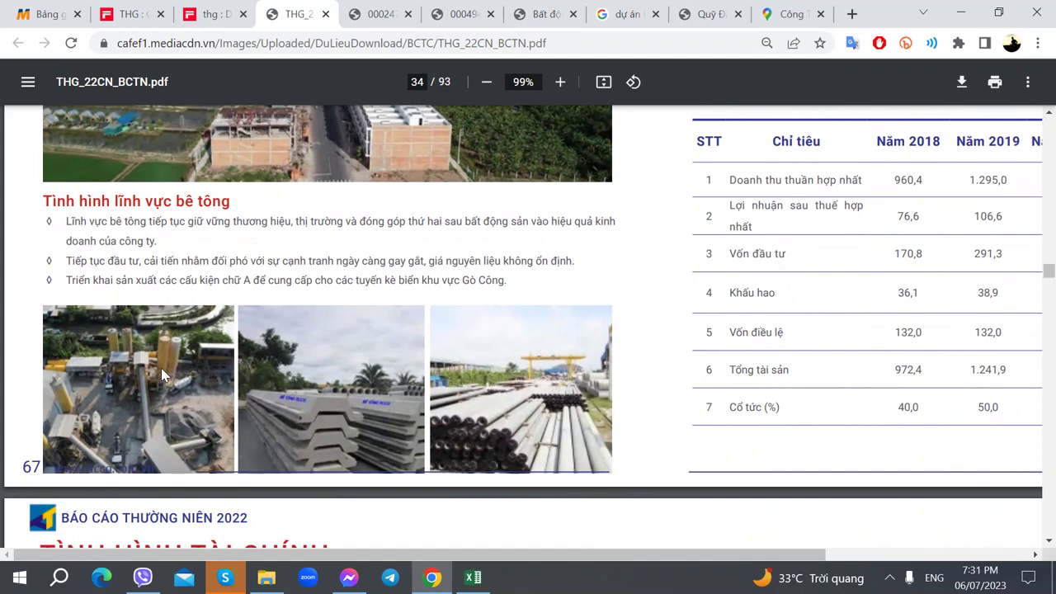
Return to the THG worksheet and enter the bold heading "Tình hình Bê tông" in cell B180.
key(alt+Tab)
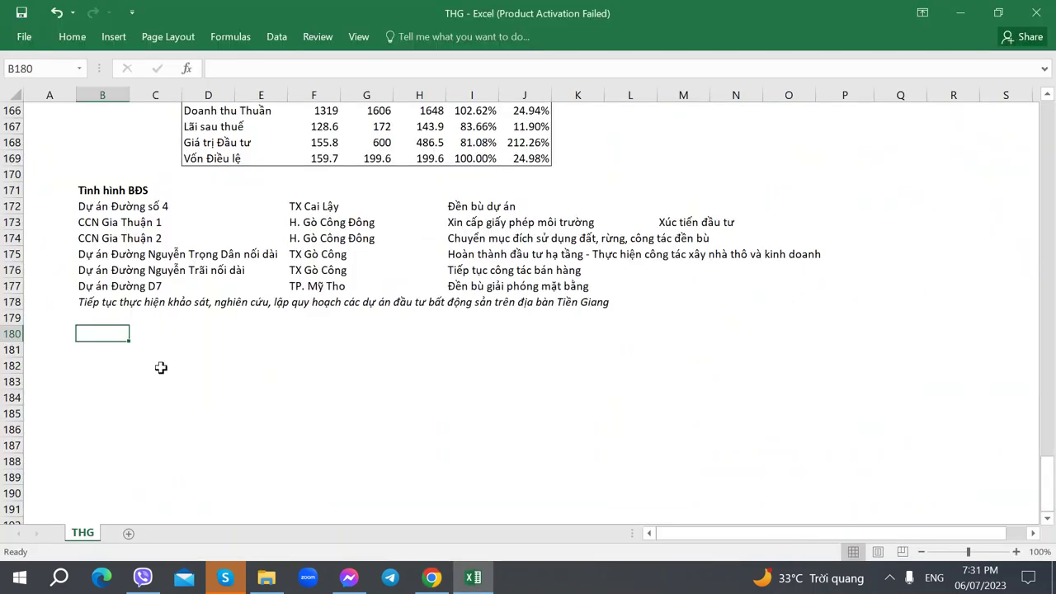
text(Tình hình Be)
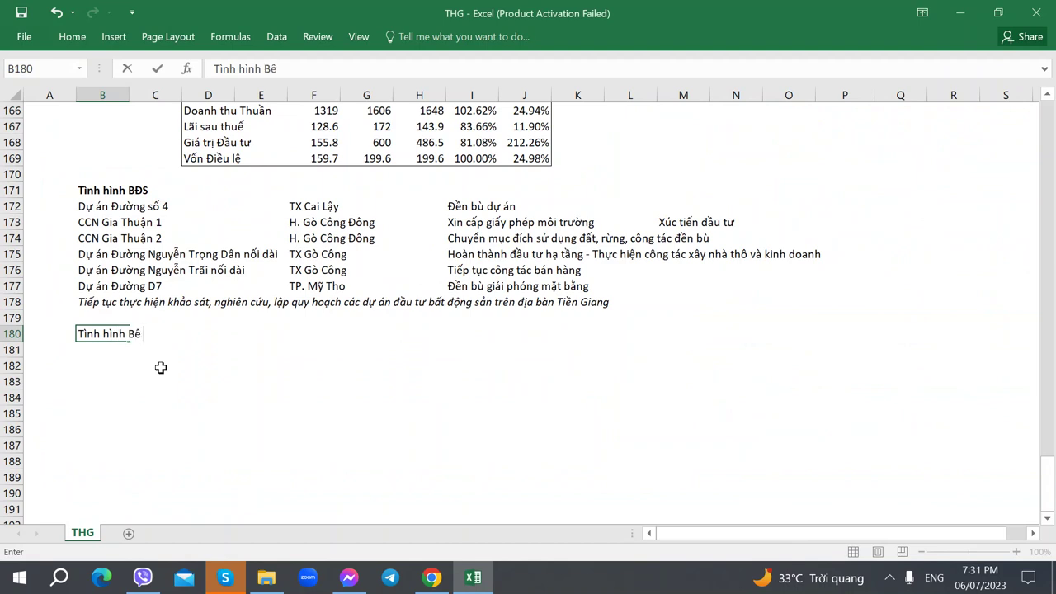
text( tô)
key(BackSpace)
key(BackSpace)
text(ongo)
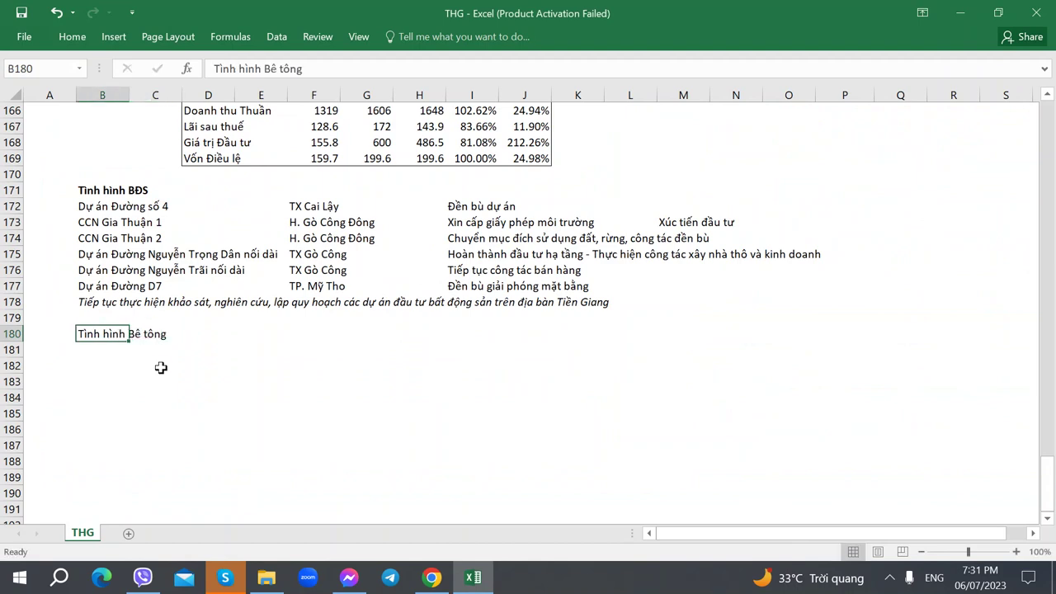
key(ctrl+b)
key(Return)
Switch to the annual report and read its updates on the concrete segment.
key(alt+Tab)
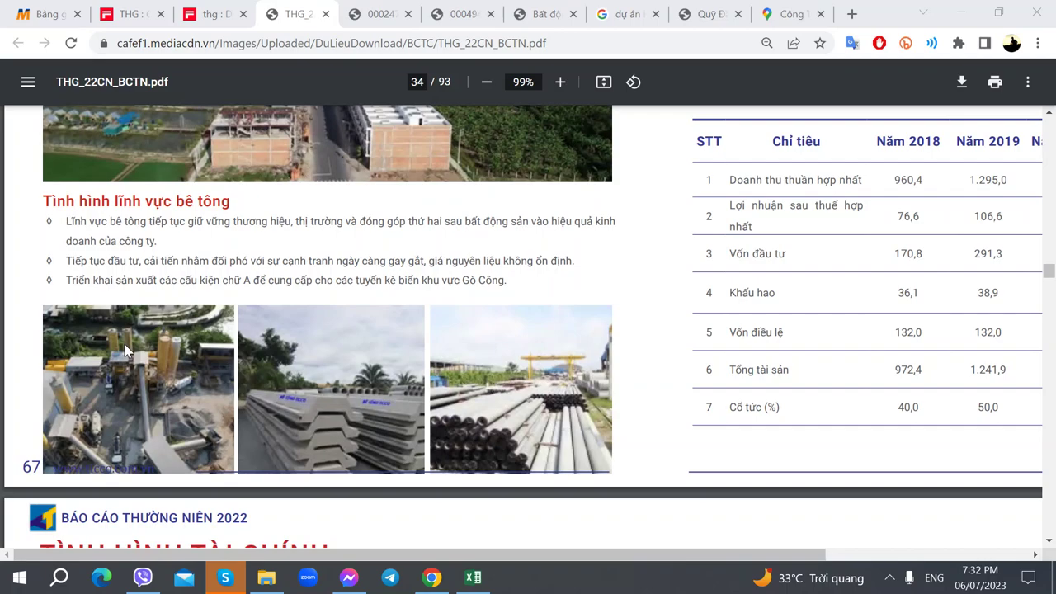
scroll(551, 410, up, 7)
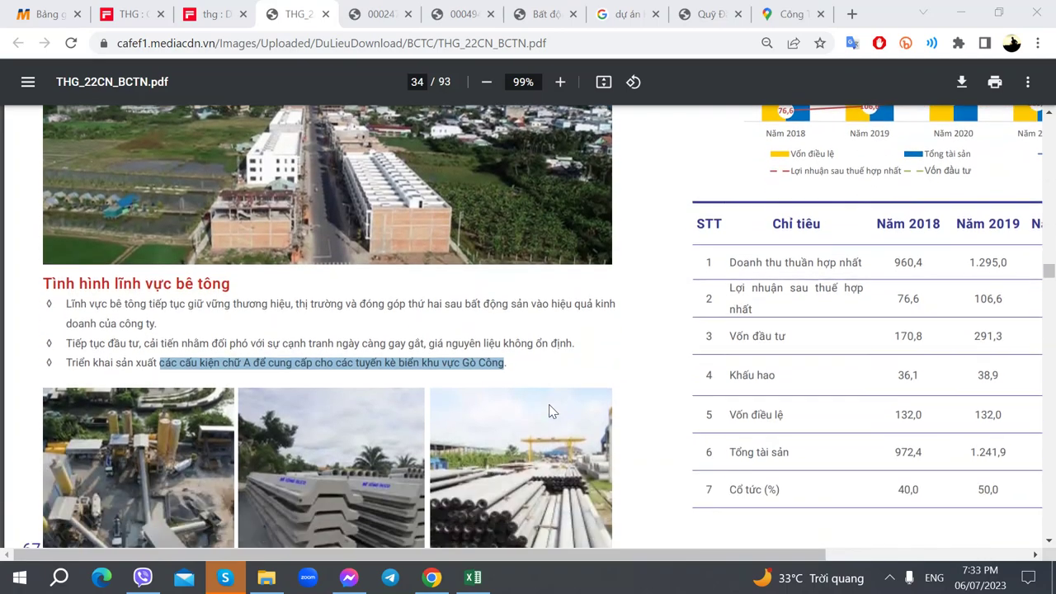
scroll(551, 410, down, 5)
scroll(549, 408, up, 5)
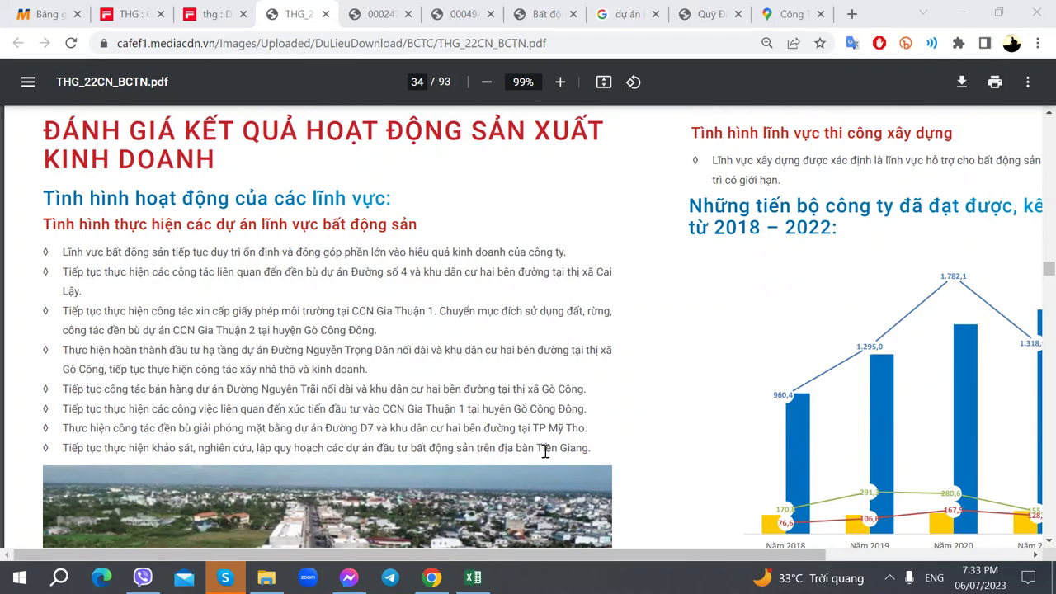
Reread the real estate project updates in the annual report and compare them with the concrete section beneath.
drag(592, 453, 420, 335)
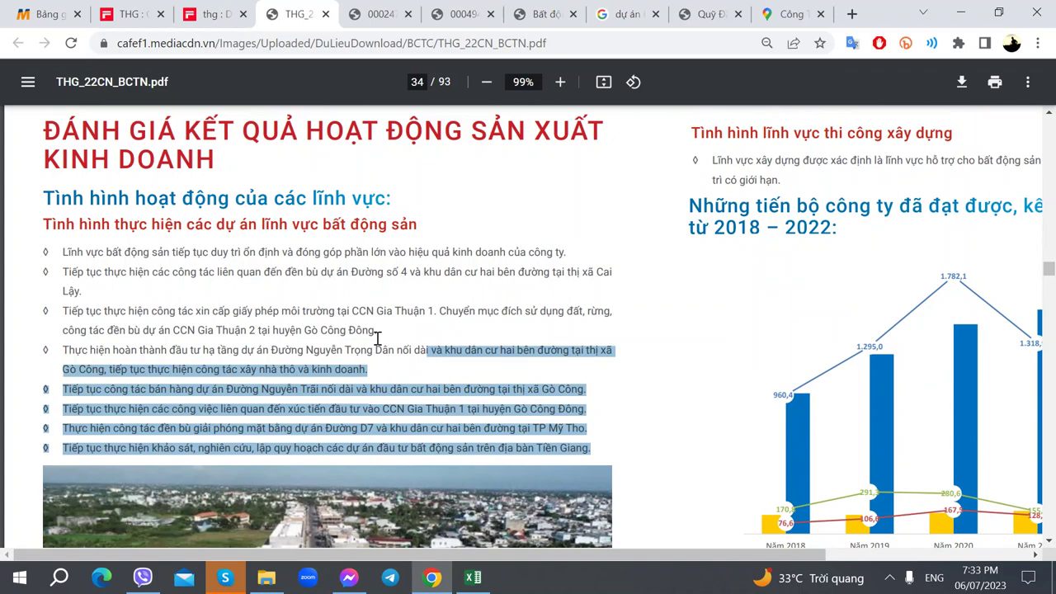
click(344, 279)
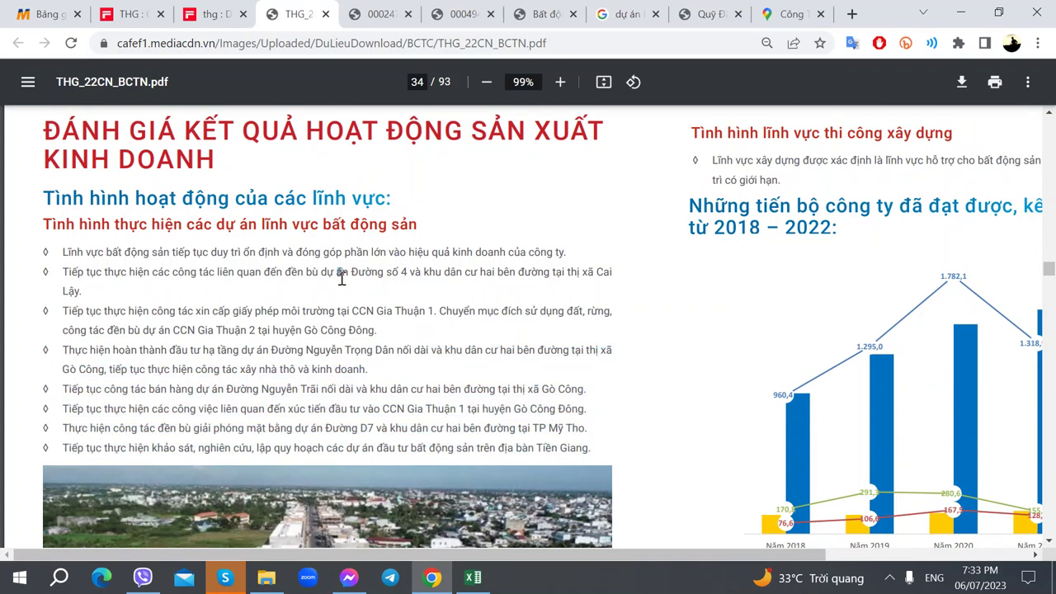
scroll(341, 279, down, 2)
scroll(342, 279, down, 3)
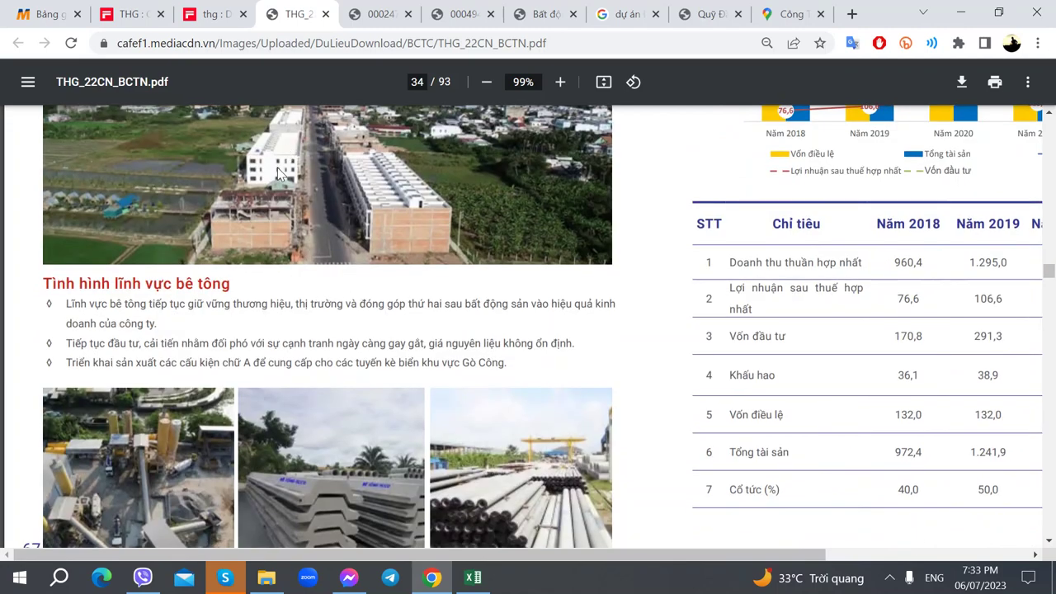
scroll(255, 257, up, 5)
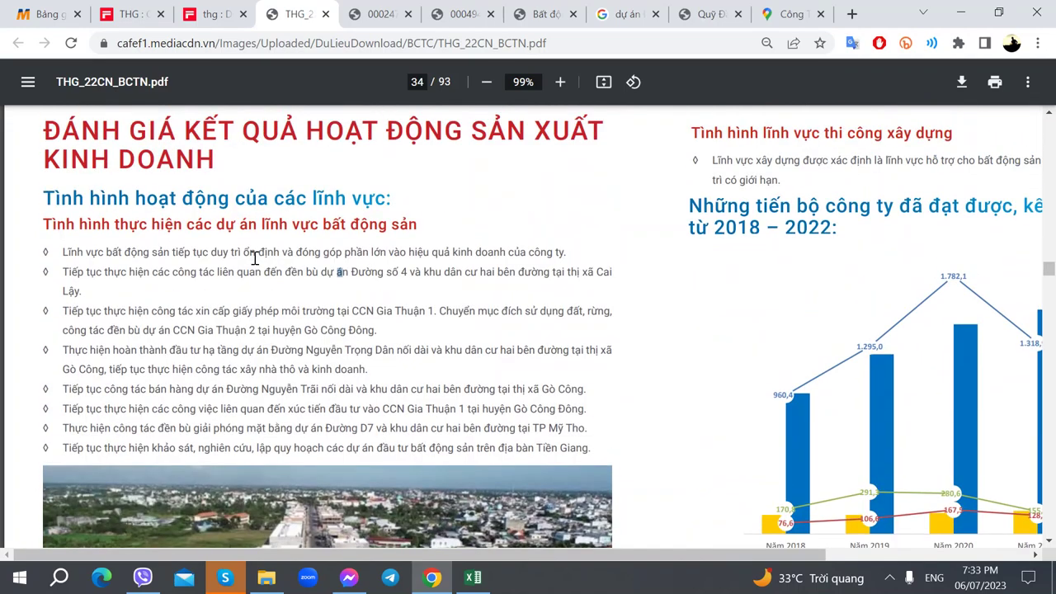
Read the annual report's construction segment note beside the real estate updates.
click(276, 331)
scroll(511, 415, right, 3)
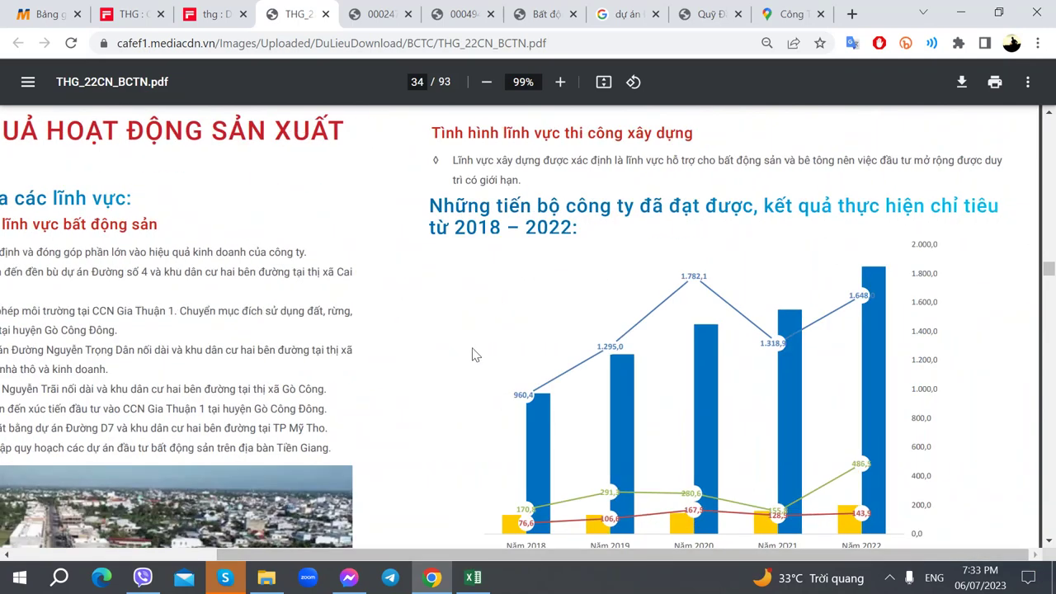
scroll(476, 257, up, 1)
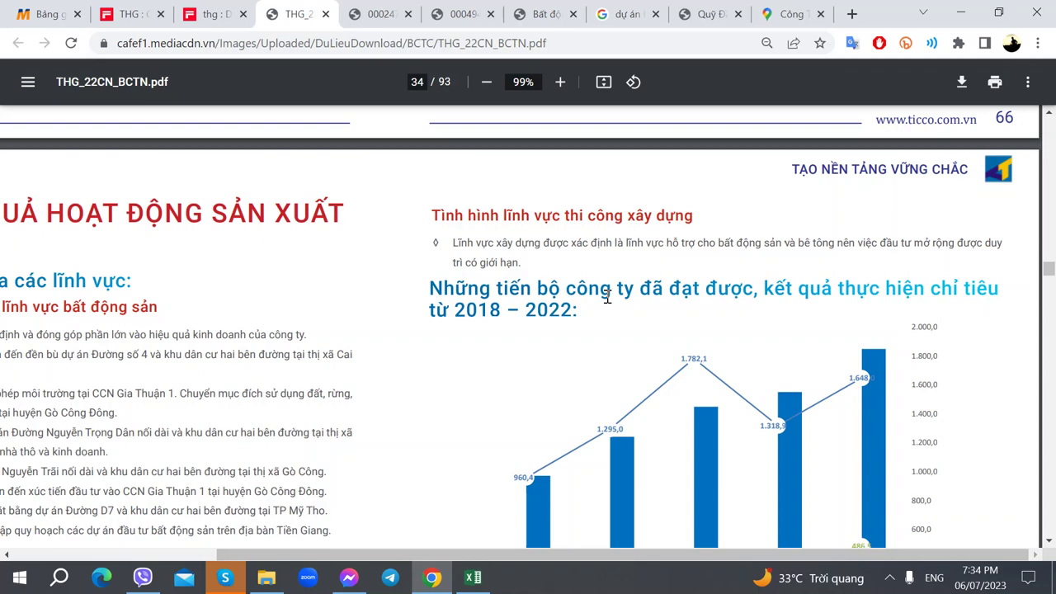
Switch to the THG worksheet and review its notes on the real estate, concrete and construction segments.
key(alt+Tab)
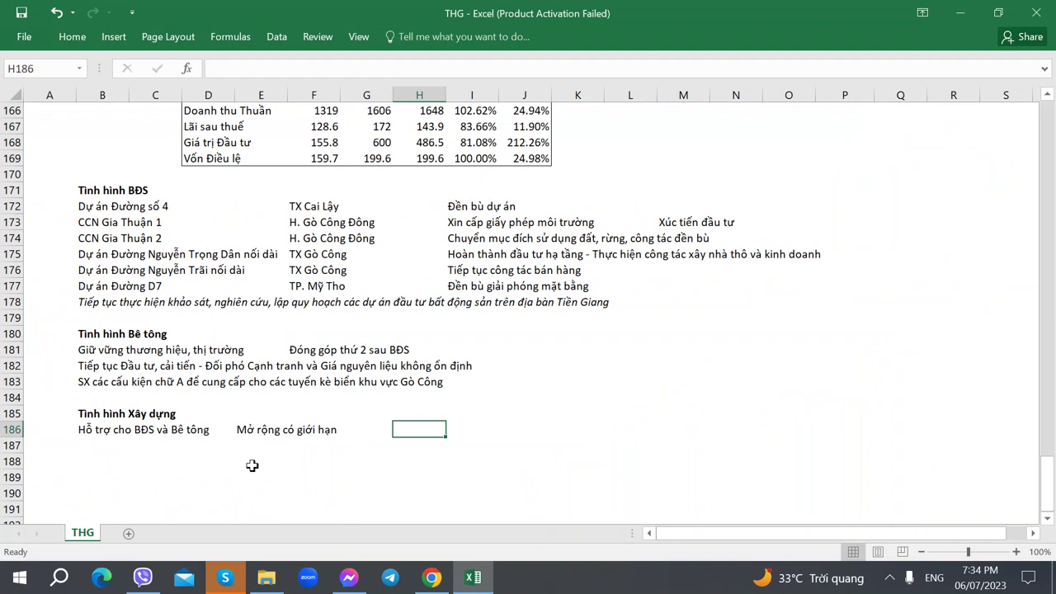
click(118, 450)
click(101, 460)
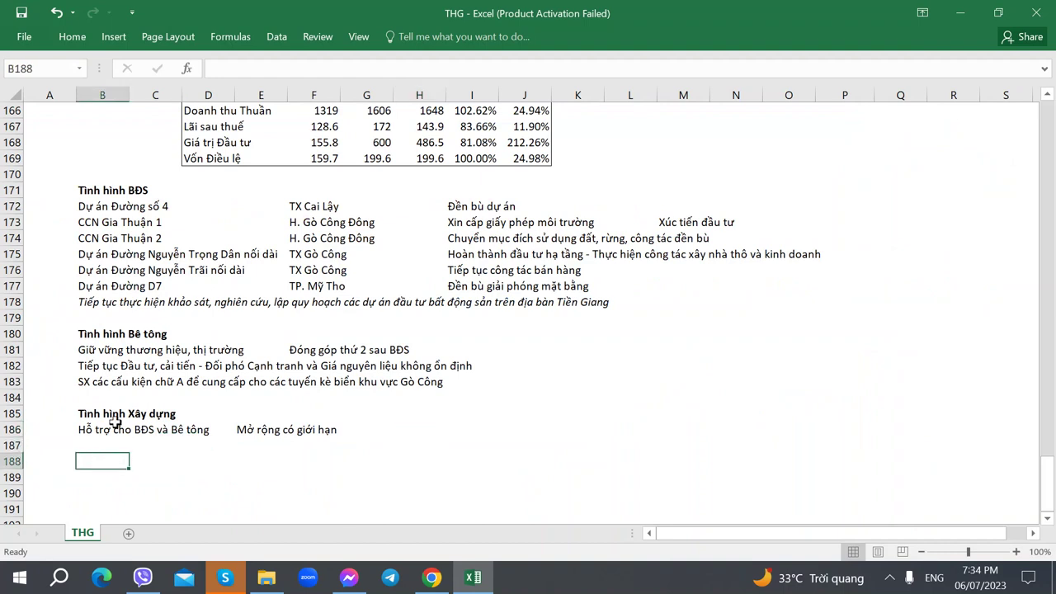
click(108, 208)
click(116, 334)
click(112, 237)
click(104, 336)
click(99, 381)
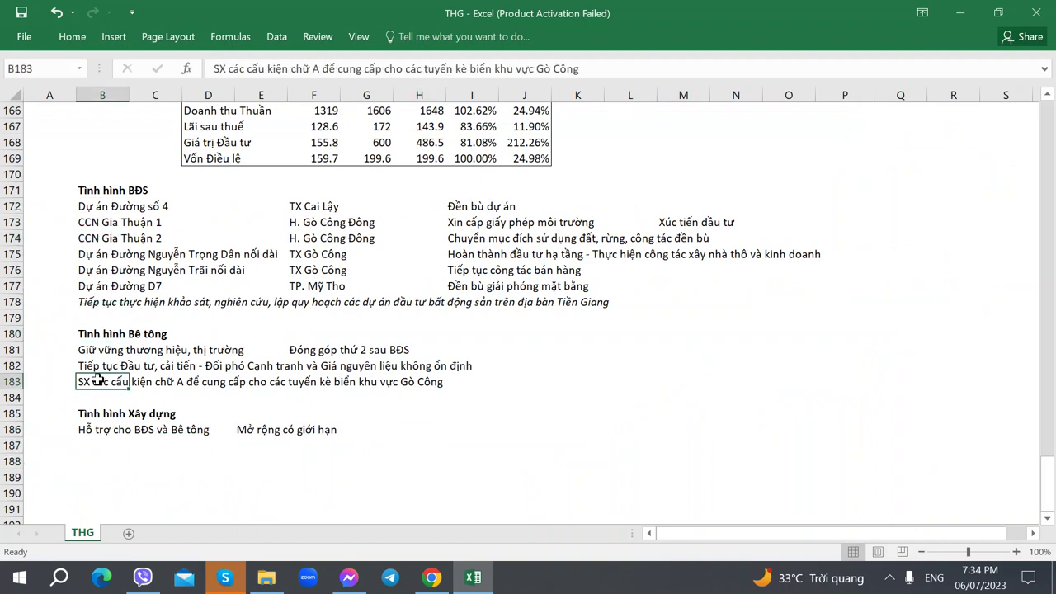
click(98, 451)
Go back to the annual report and examine the 2018–2022 results chart and the figures table below it.
key(alt+Tab)
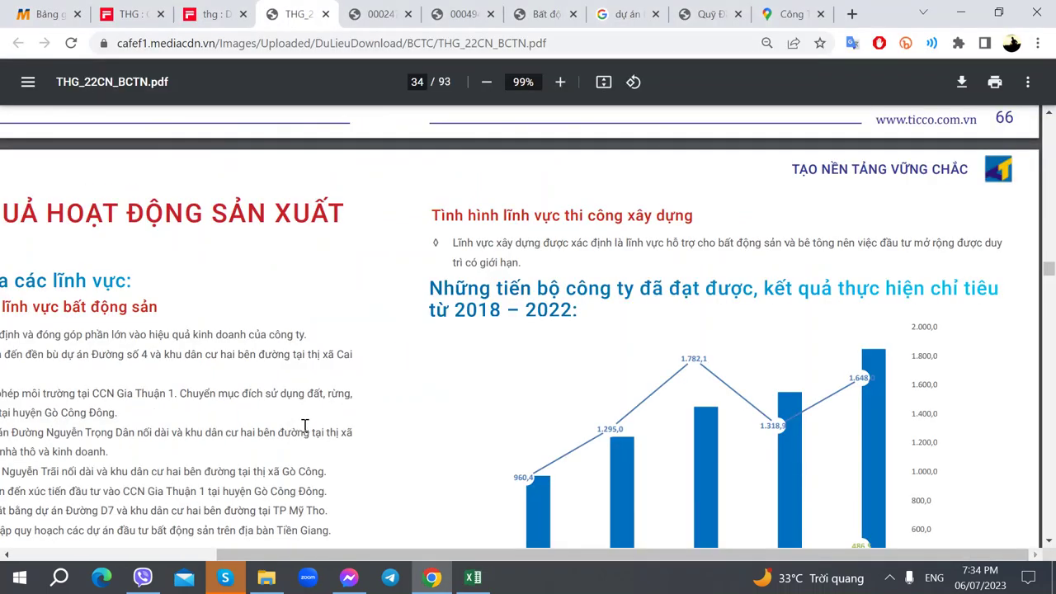
scroll(304, 426, down, 3)
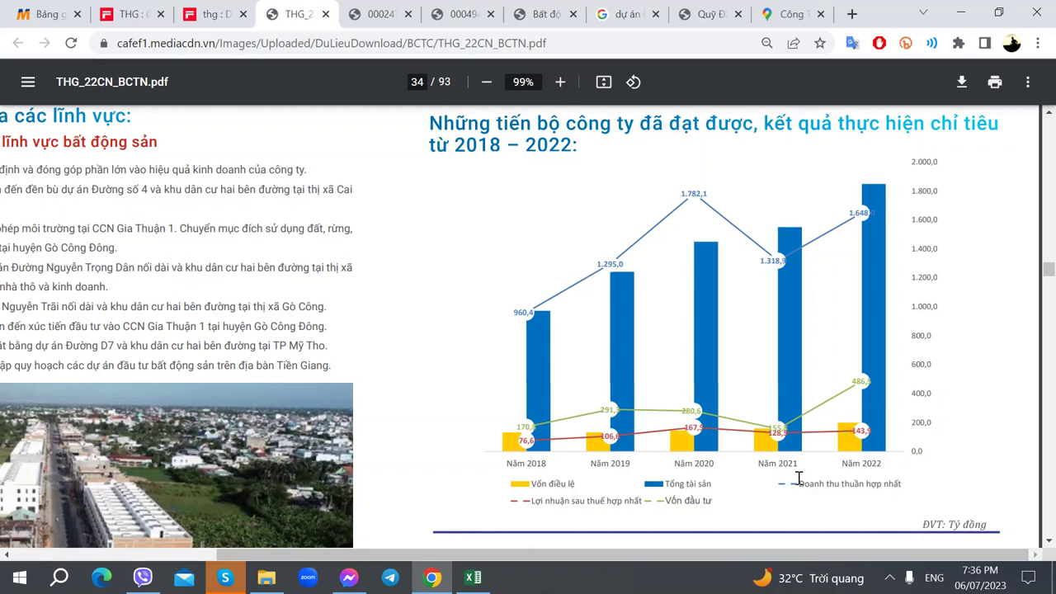
scroll(731, 443, down, 3)
scroll(731, 445, up, 3)
scroll(730, 443, down, 3)
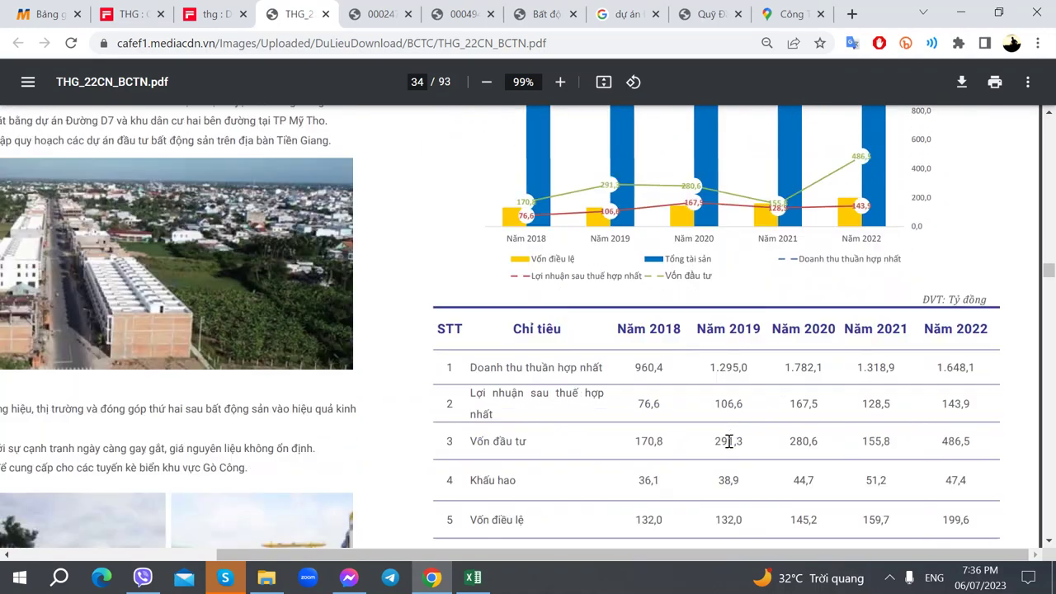
scroll(729, 441, down, 1)
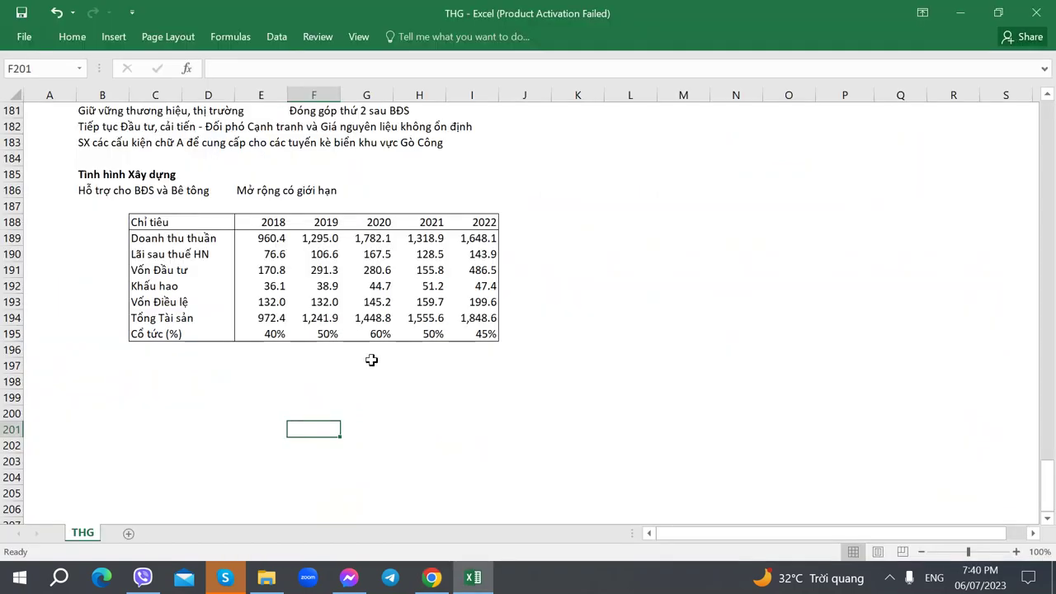
Compare the 2022 dividend rate in the worksheet's 2018–2022 table with the annual report's dividend row.
key(alt+Tab)
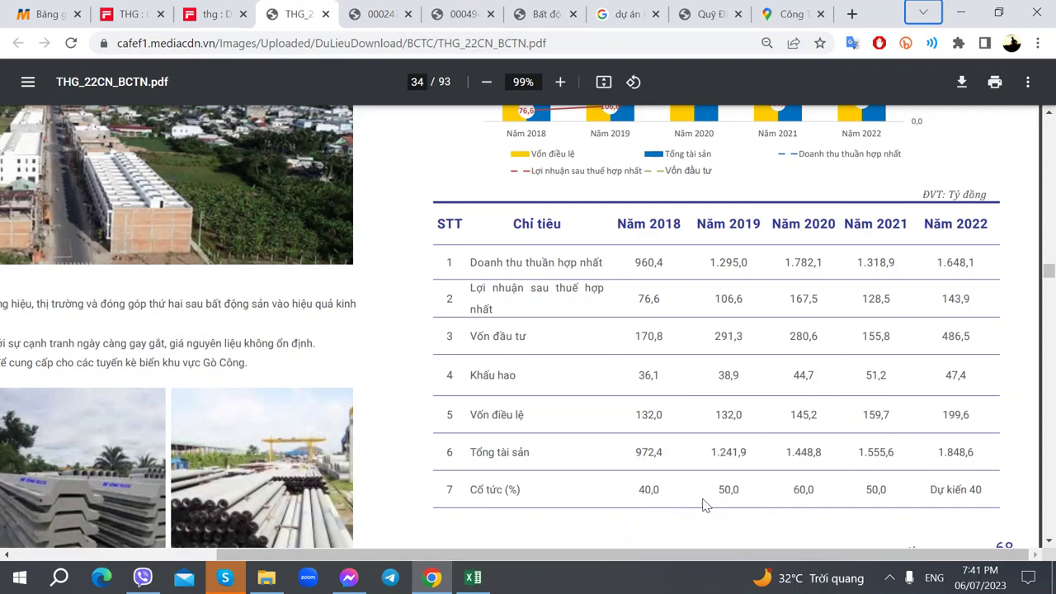
key(alt+Tab)
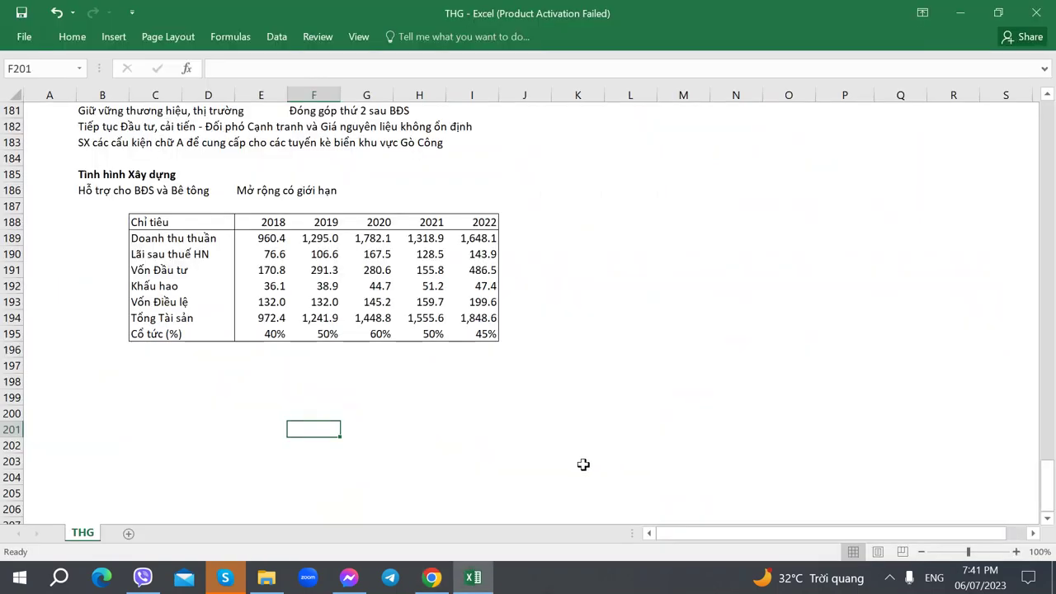
click(489, 332)
key(alt+Tab)
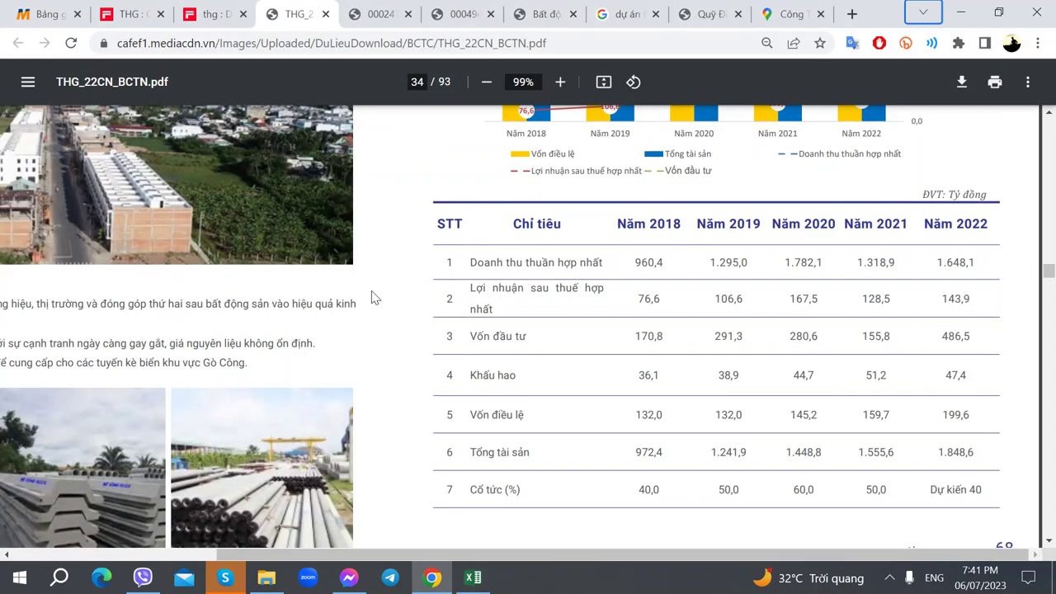
Look over the report's 2018–2022 results table again and move on to the assets and capital sources tables on page 35.
scroll(358, 320, down, 5)
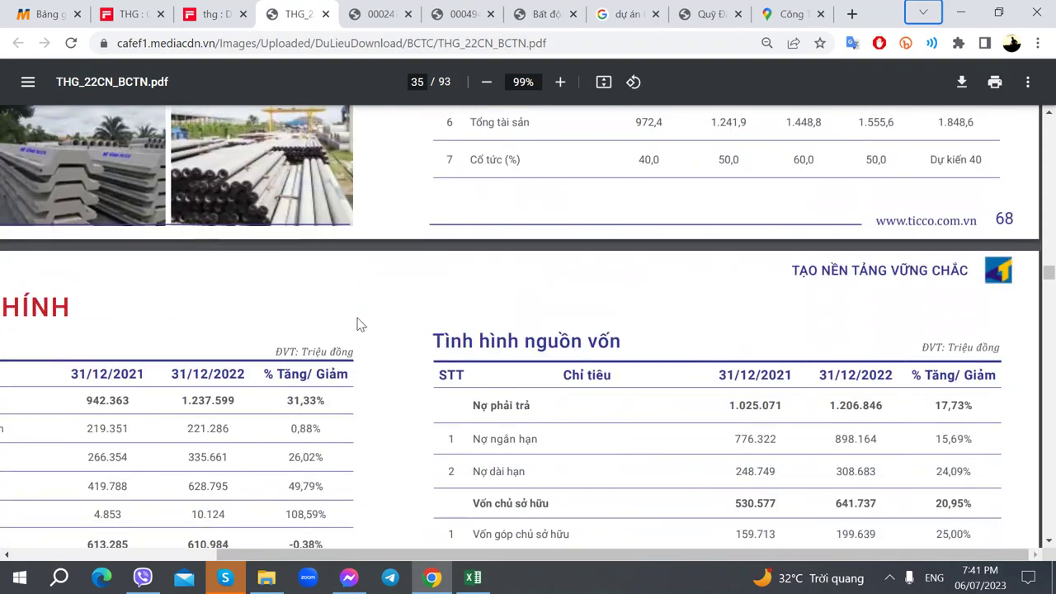
scroll(464, 484, up, 5)
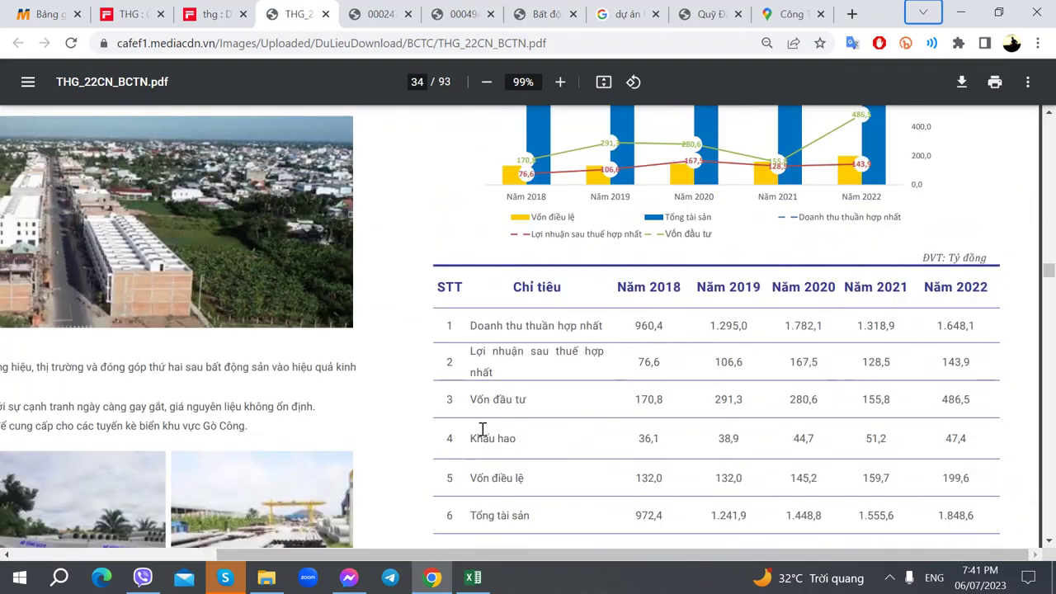
scroll(482, 428, up, 3)
scroll(480, 427, down, 7)
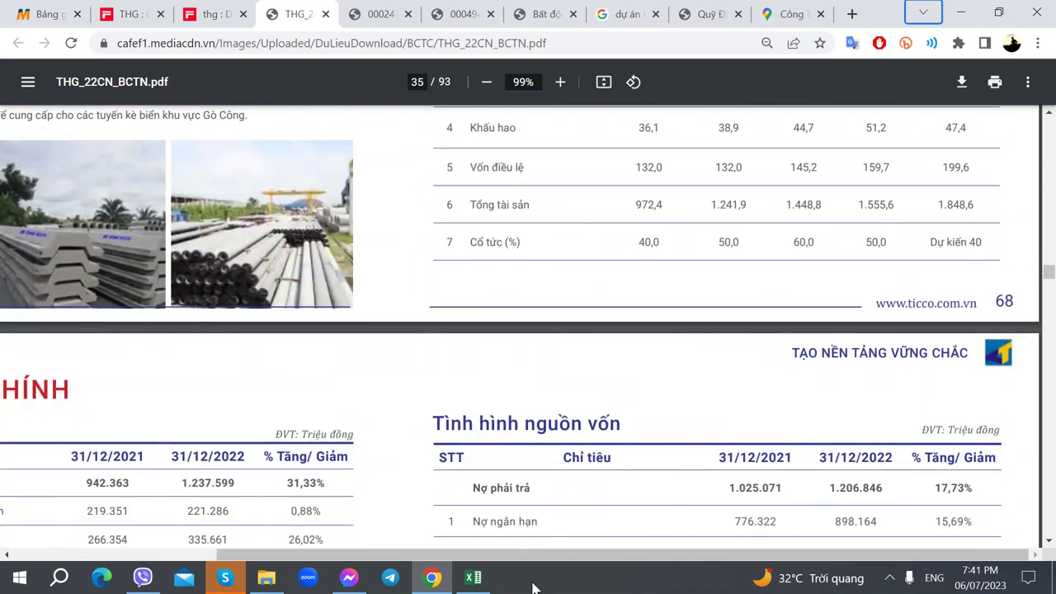
Examine the 2021–2022 assets table on page 35 of the annual report and read the commentary below it.
drag(525, 556, 98, 509)
scroll(96, 510, down, 4)
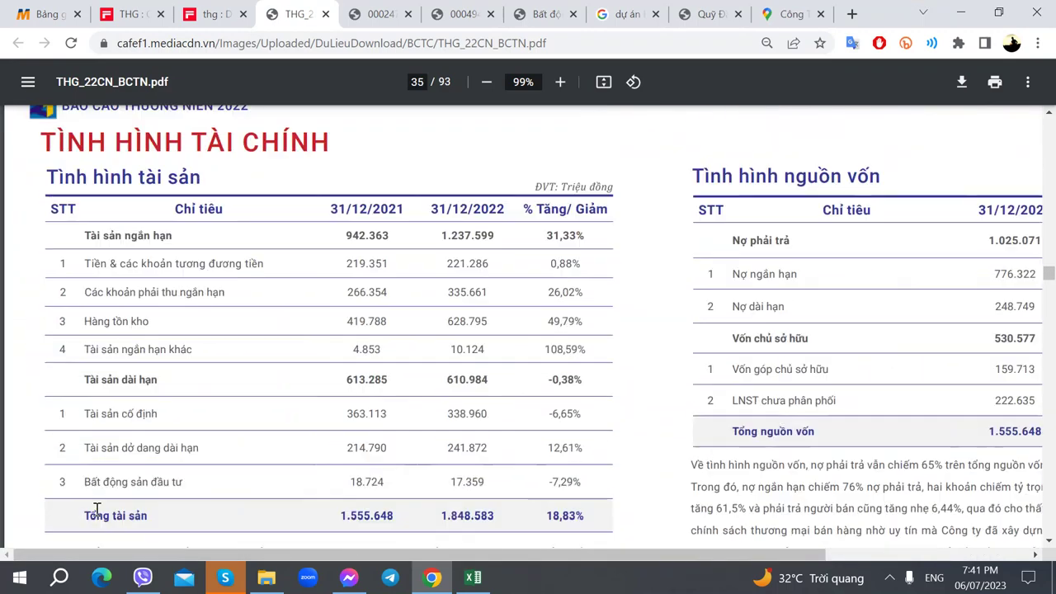
scroll(96, 510, up, 1)
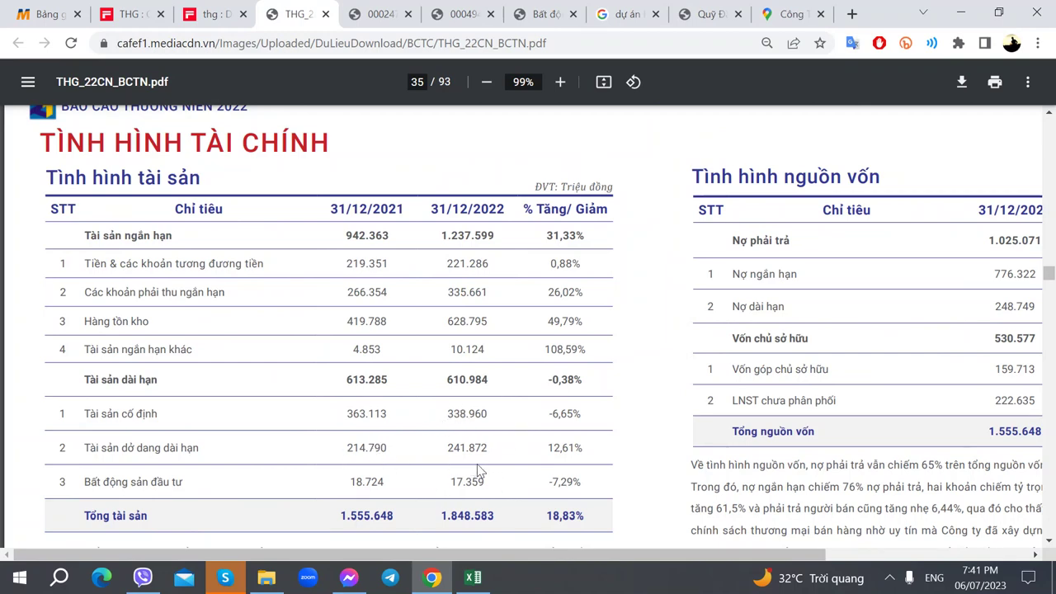
scroll(511, 459, down, 1)
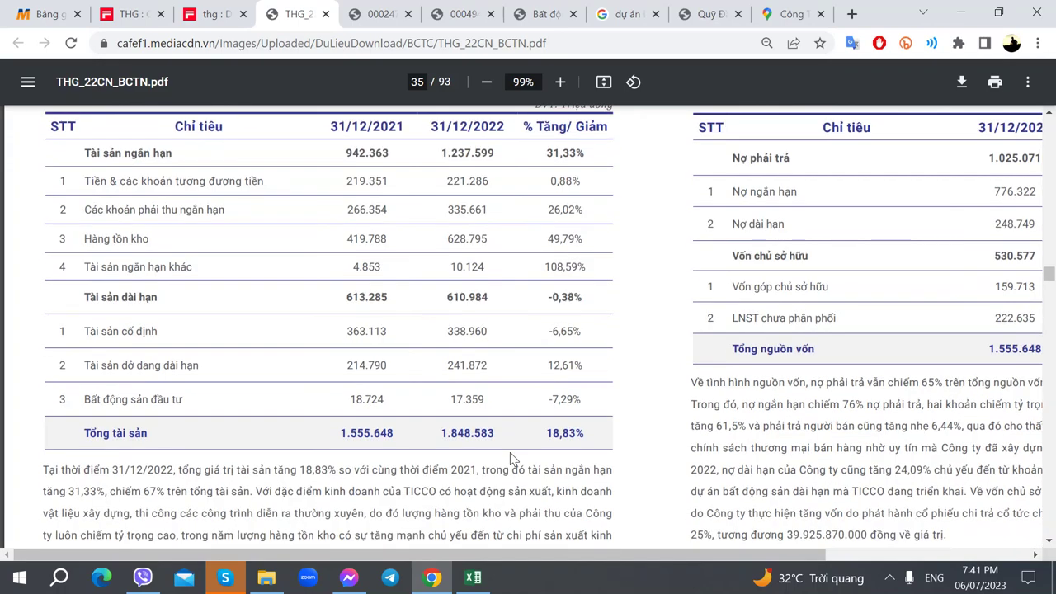
scroll(511, 458, down, 1)
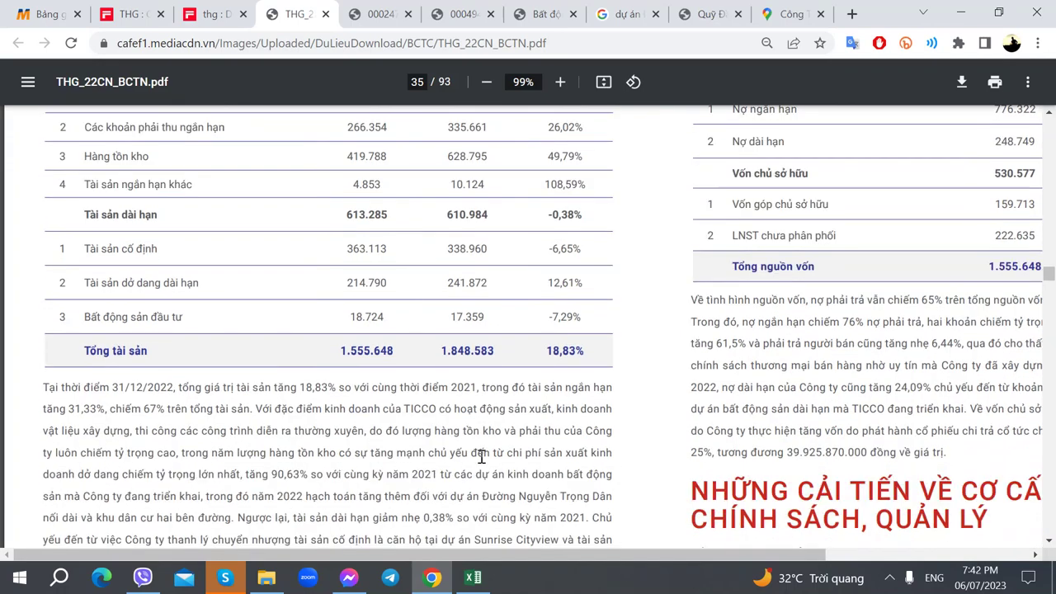
scroll(350, 436, down, 2)
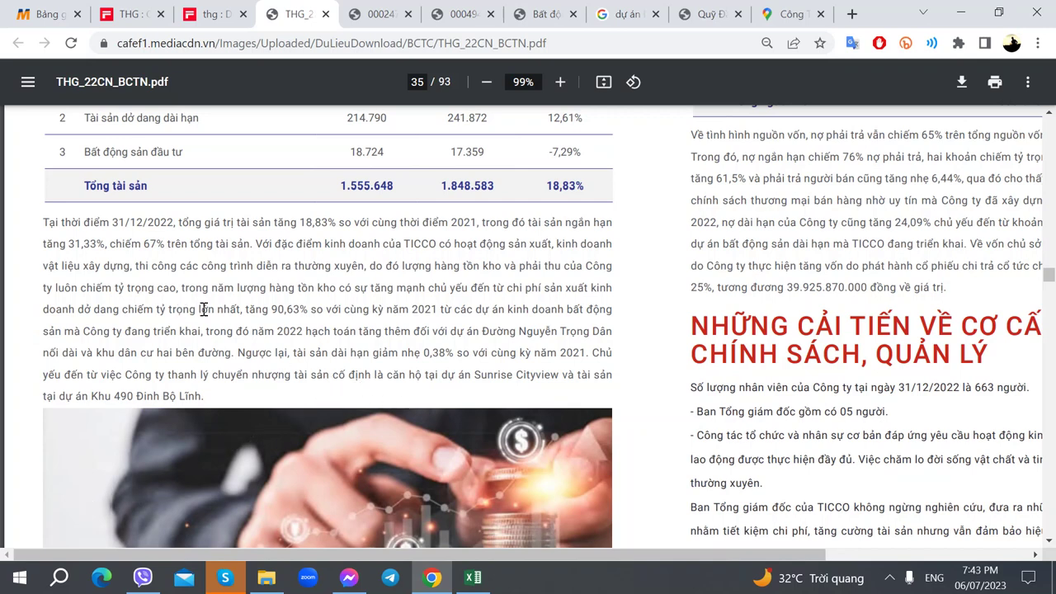
Read the long-term assets explanation and highlight the mention of the Sunrise Cityview project in it.
mouse_move(518, 558)
mouse_down()
mouse_move(528, 558)
mouse_move(519, 557)
mouse_up()
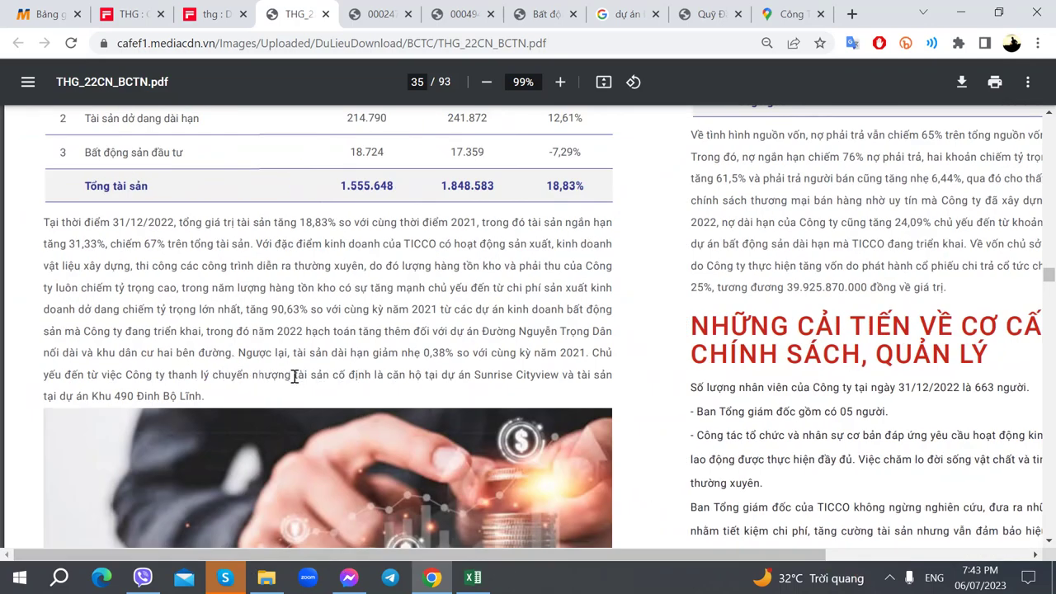
drag(588, 554, 218, 518)
drag(458, 377, 532, 378)
Examine the capital sources table on page 35 and the commentary on liabilities and equity beneath it.
drag(633, 553, 904, 520)
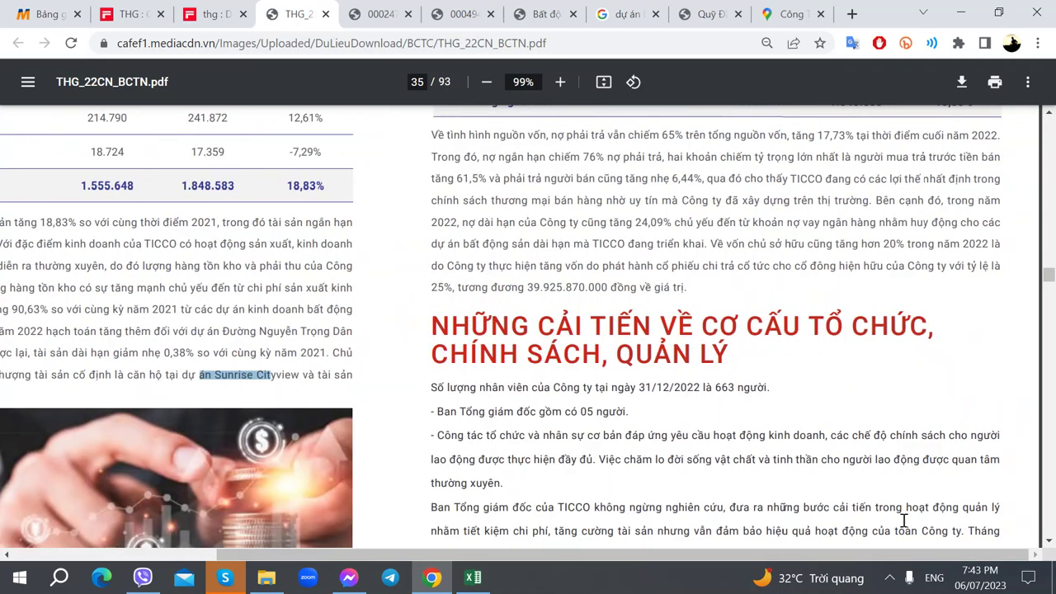
scroll(693, 481, up, 4)
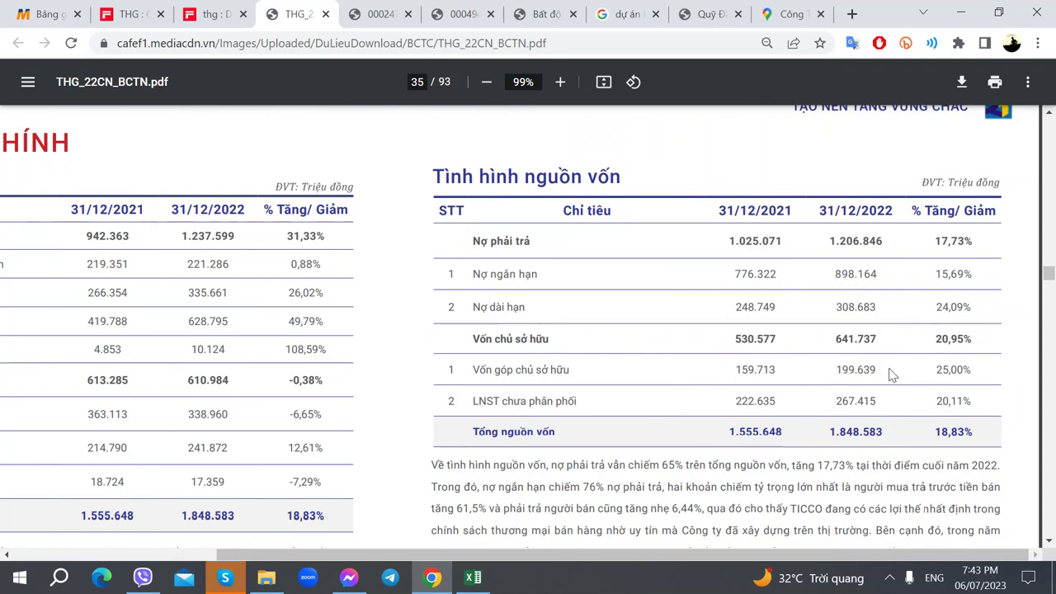
scroll(772, 433, down, 1)
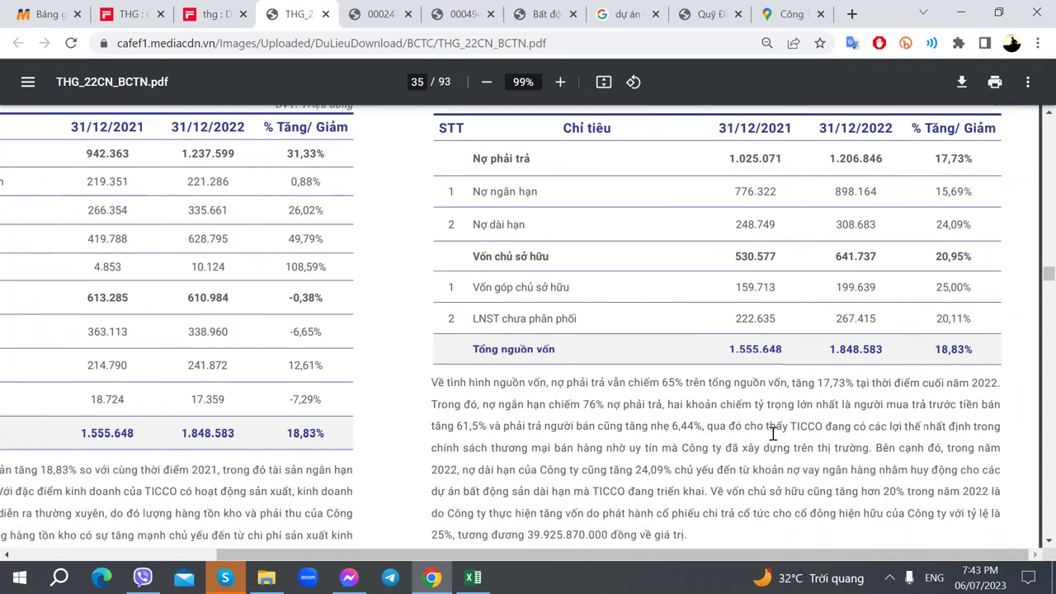
scroll(772, 433, down, 1)
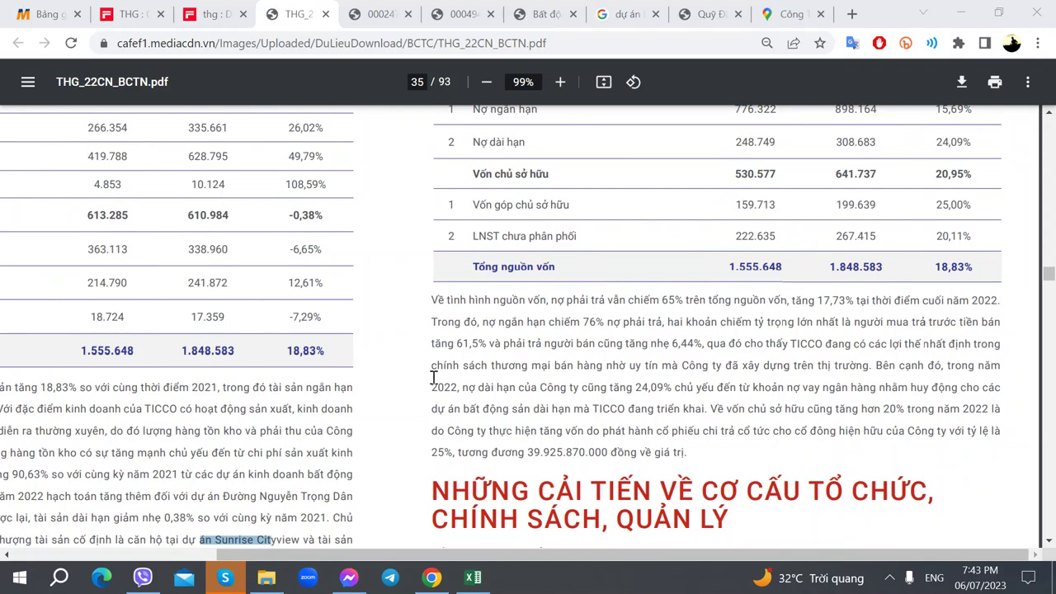
scroll(432, 377, up, 1)
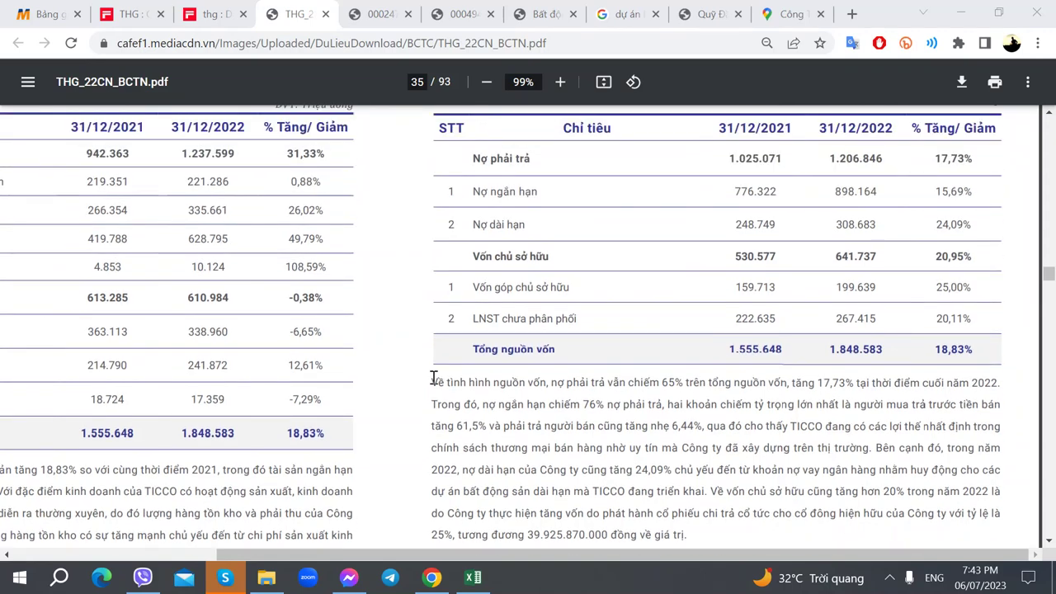
scroll(432, 377, down, 1)
Switch to the 2022 consolidated financial statements and go to the liabilities and equity section on page 12.
click(368, 10)
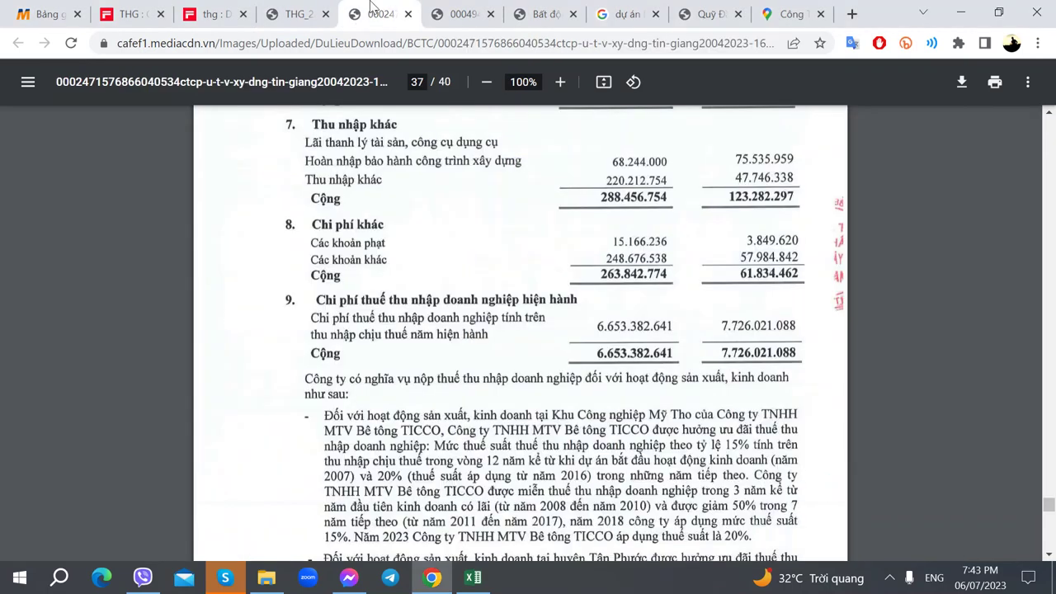
click(439, 10)
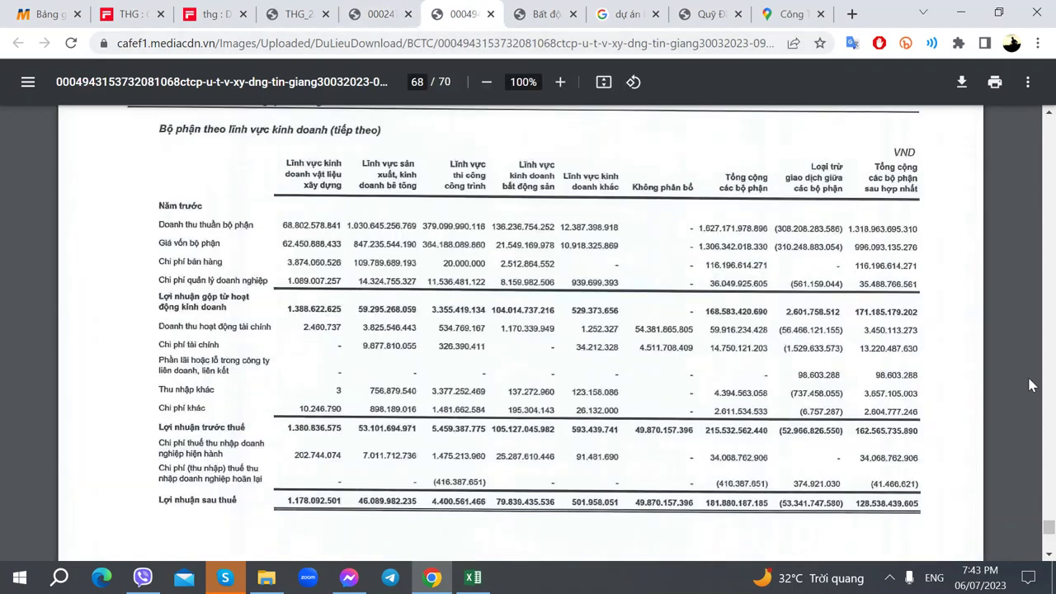
drag(1050, 514, 1050, 195)
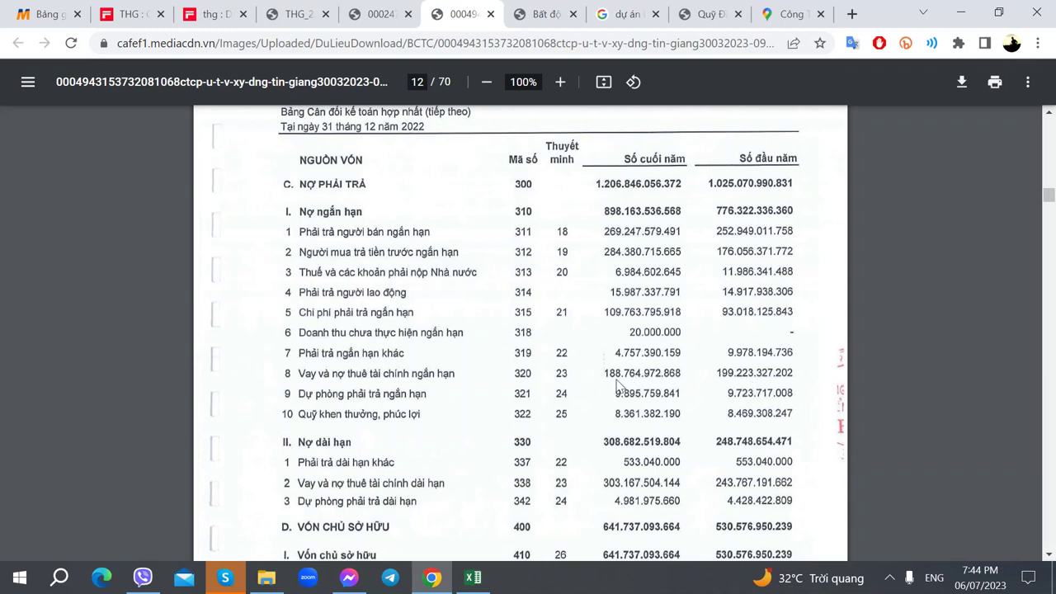
Move the 2022 consolidated financial statements tab directly beside the annual report tab.
click(381, 14)
click(300, 9)
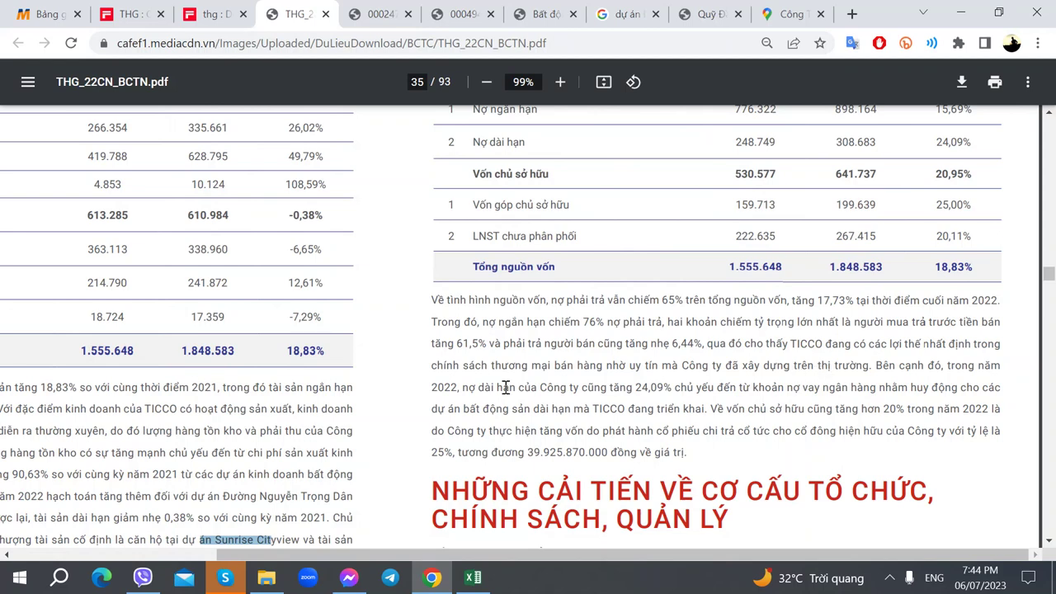
click(380, 14)
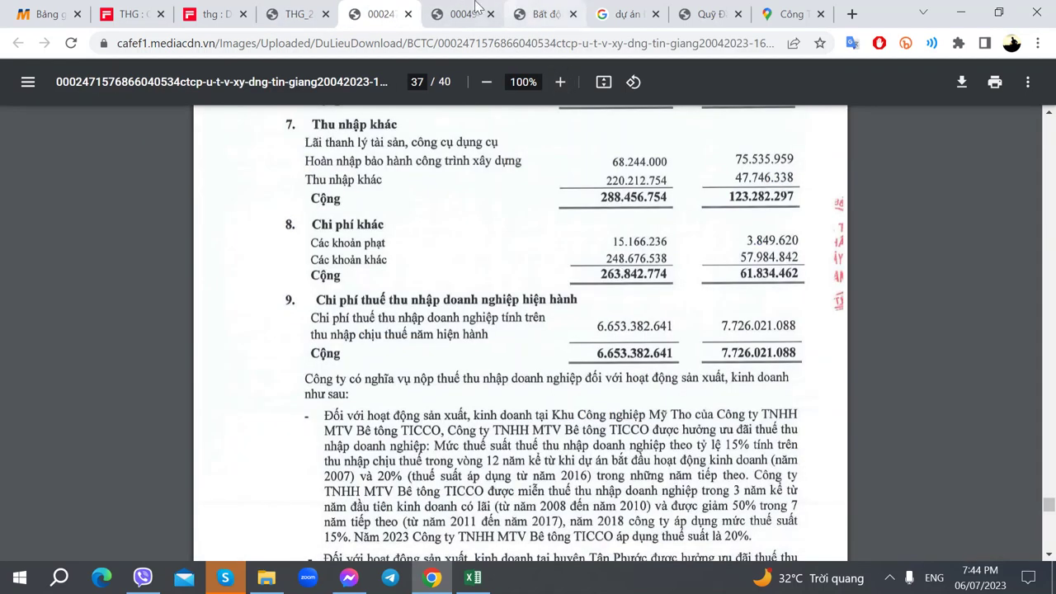
drag(476, 7, 387, 12)
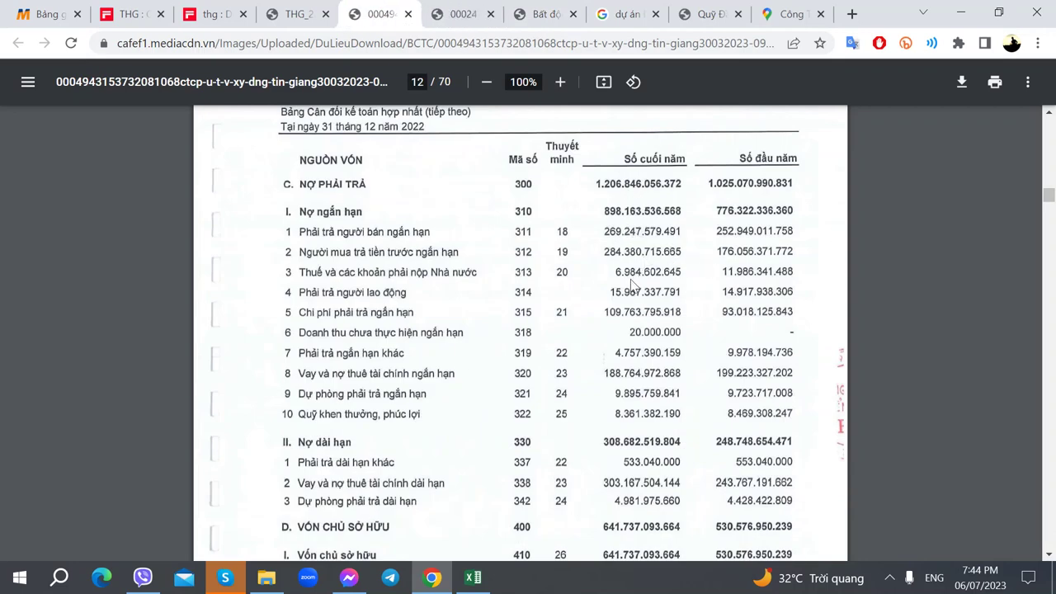
Review the consolidated balance sheet from current assets on page 10 to the liabilities on page 12.
scroll(618, 272, up, 10)
scroll(615, 273, up, 10)
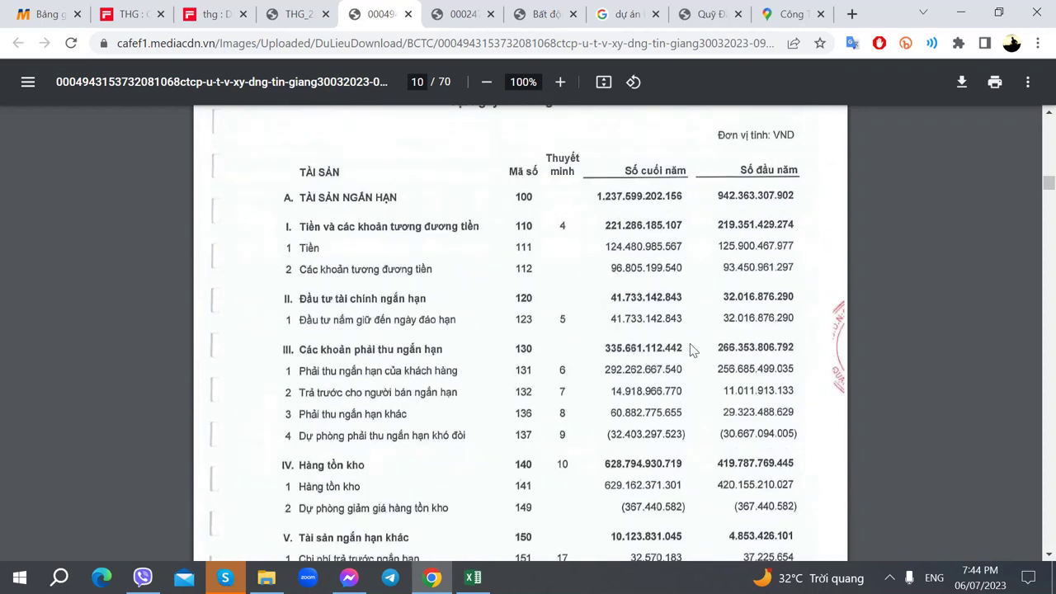
scroll(691, 350, down, 10)
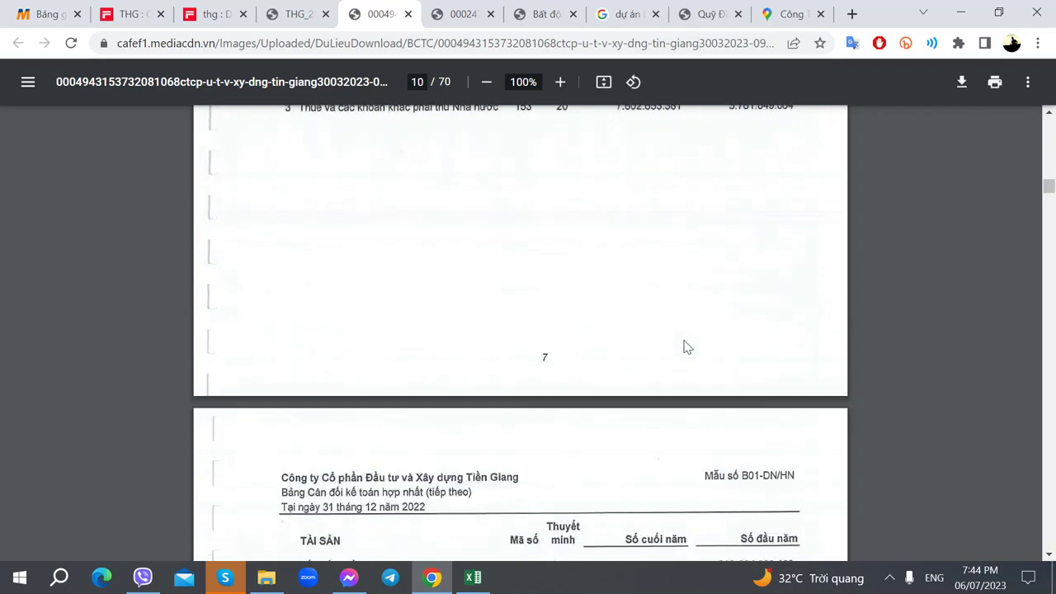
scroll(630, 296, up, 10)
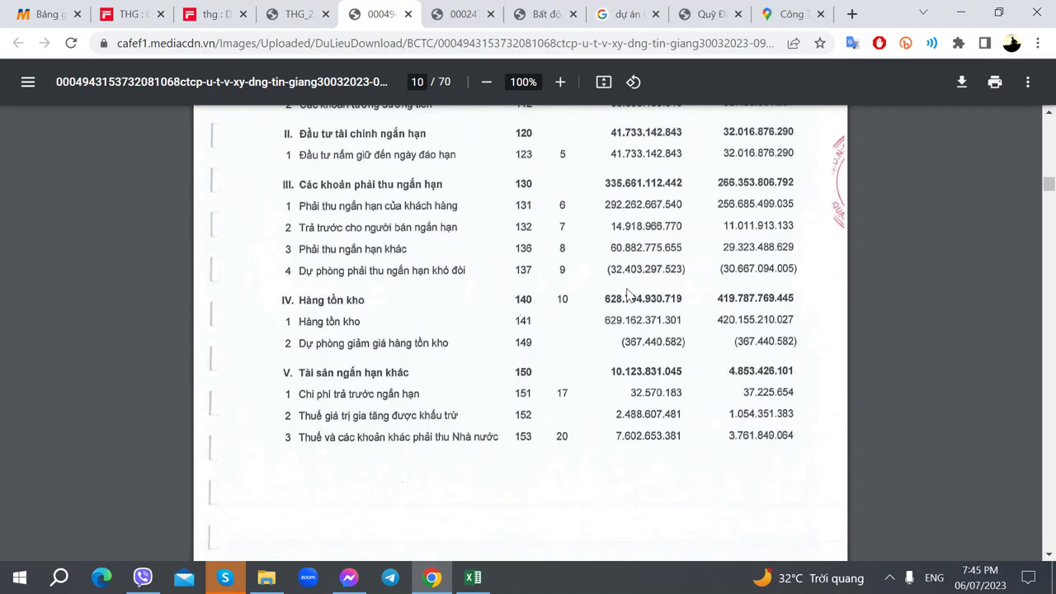
scroll(629, 295, down, 10)
scroll(630, 296, down, 5)
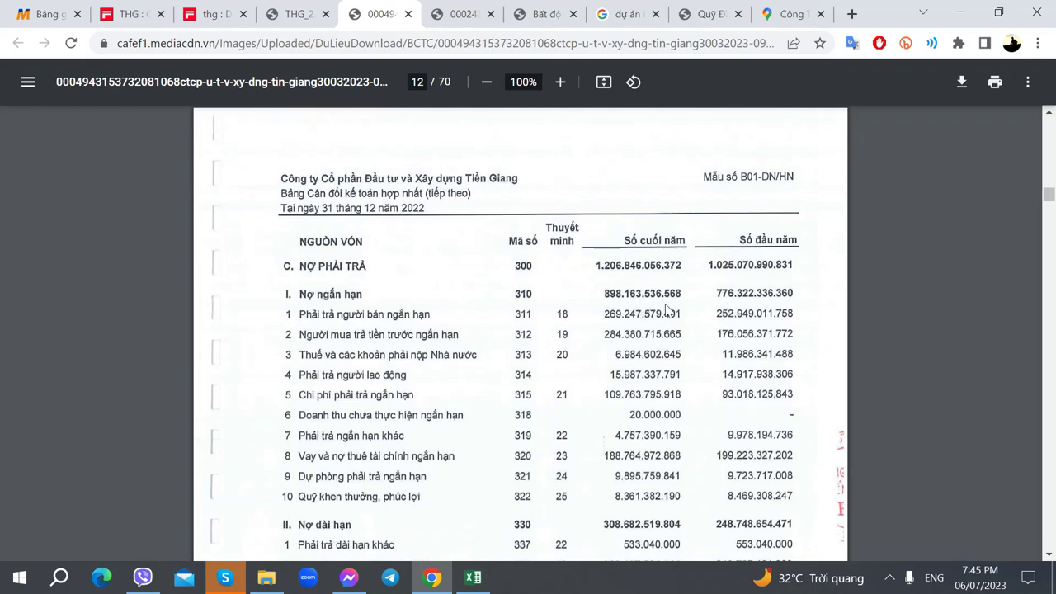
scroll(726, 312, down, 2)
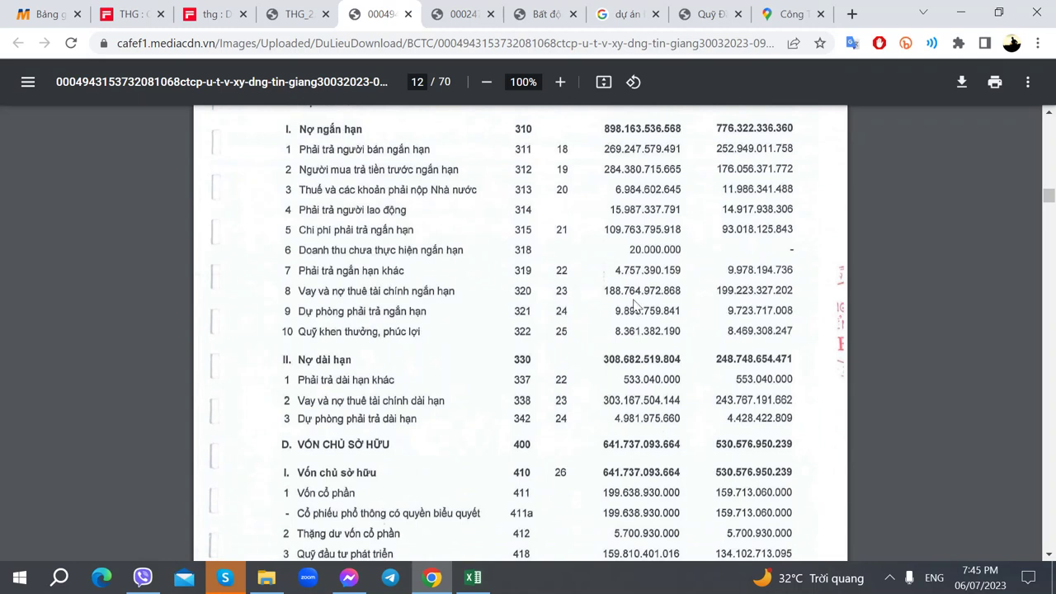
scroll(699, 307, up, 2)
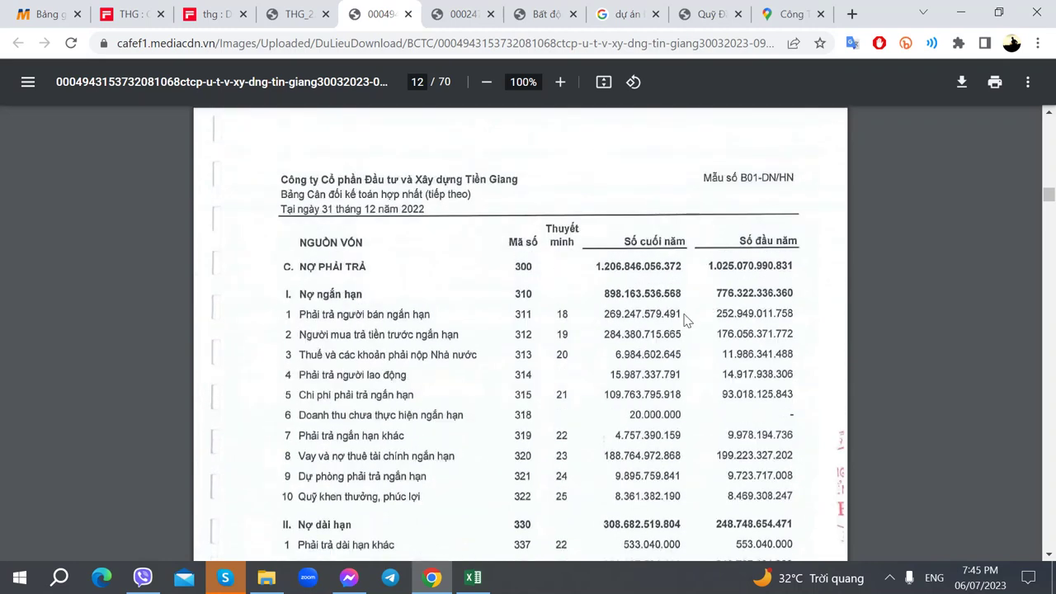
Compare the annual report's commentary on long-term debt and equity with the corresponding lines of the consolidated balance sheet.
click(309, 13)
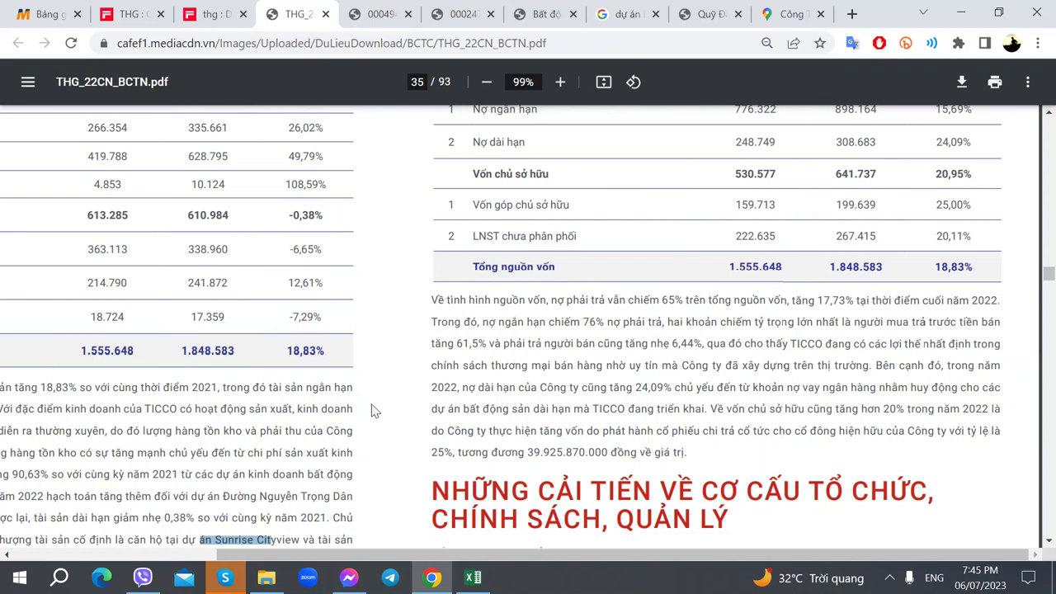
click(377, 14)
scroll(602, 462, down, 2)
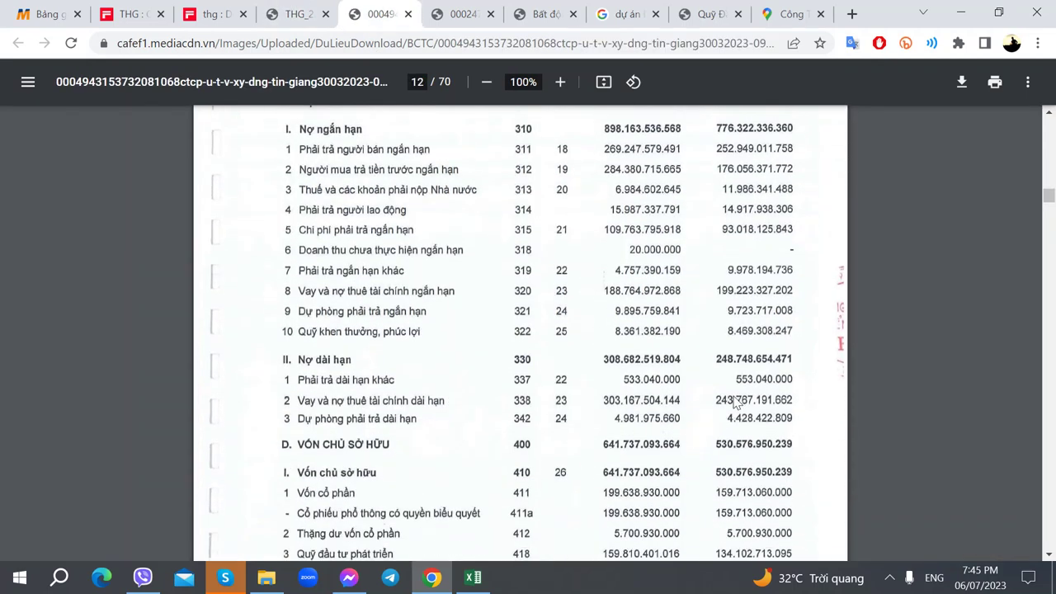
click(301, 7)
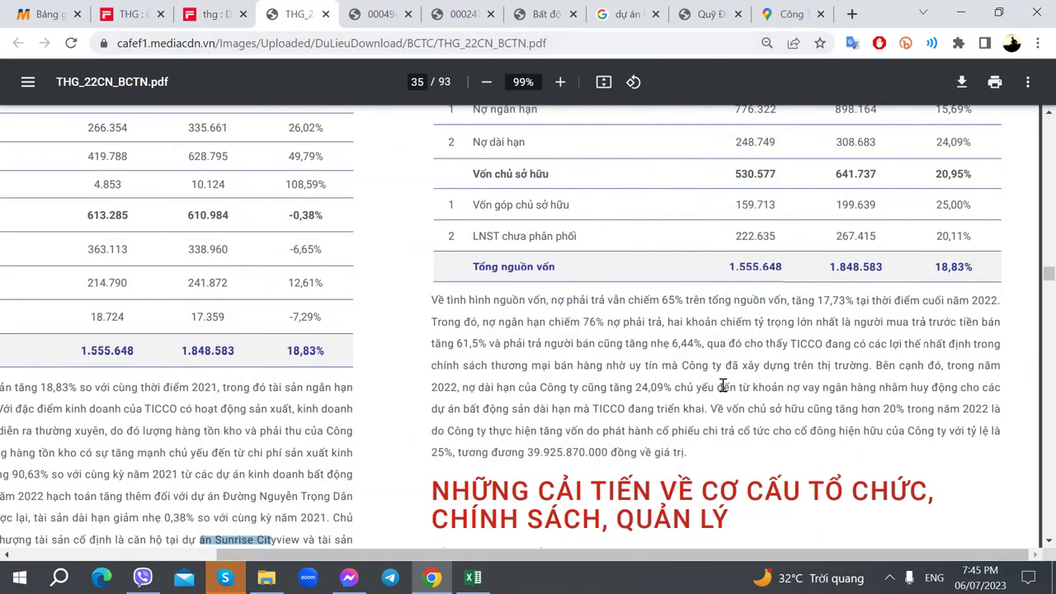
scroll(589, 452, down, 1)
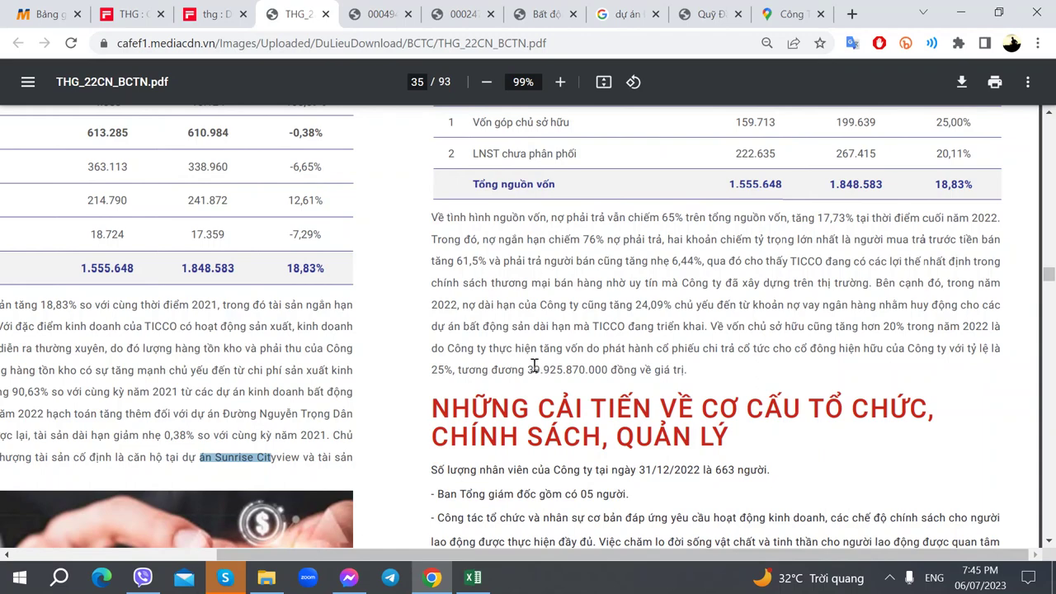
click(371, 14)
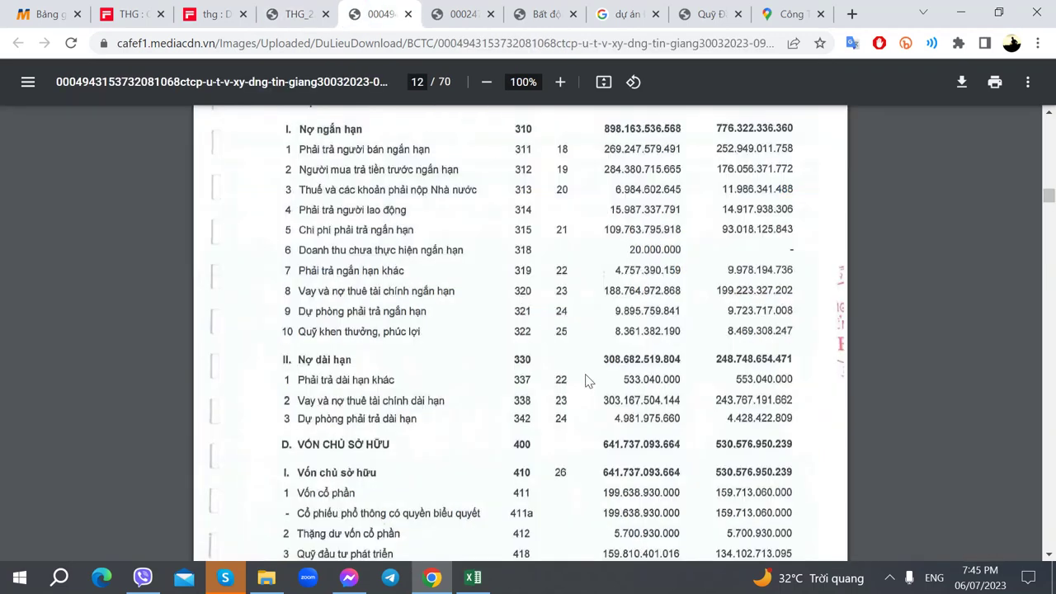
scroll(588, 380, down, 2)
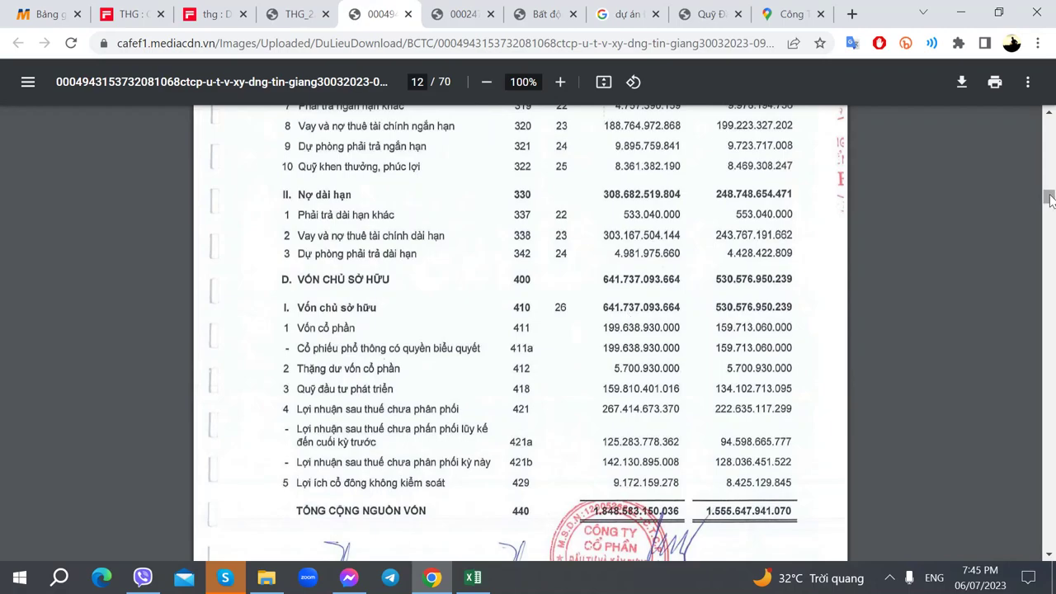
Find note 26 on owners' equity on page 54 and examine the equity movements table and its dividend footnotes.
click(1051, 308)
drag(1051, 308, 1049, 396)
scroll(912, 354, down, 20)
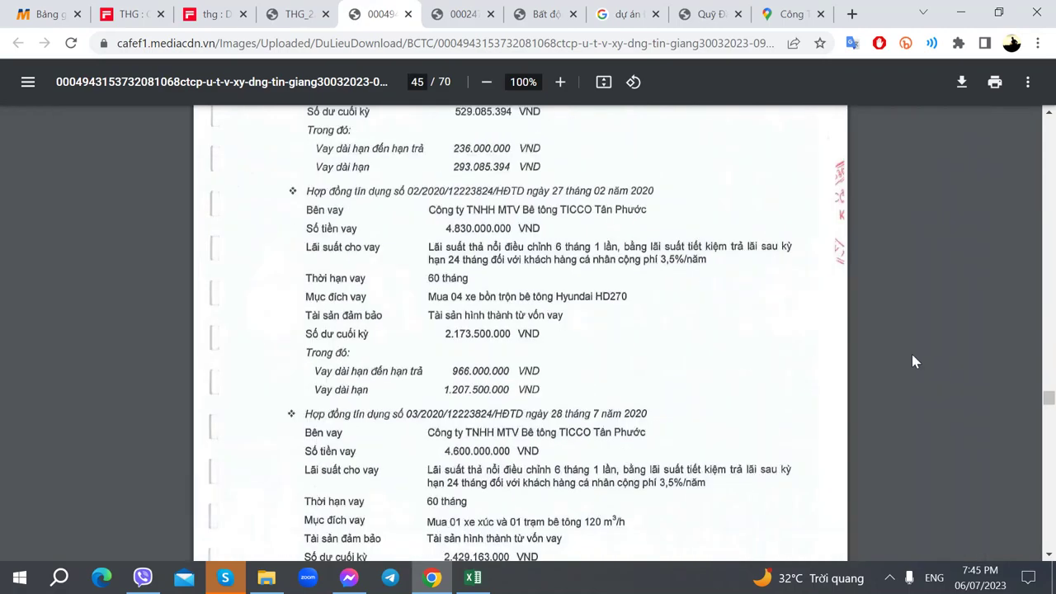
scroll(879, 355, down, 20)
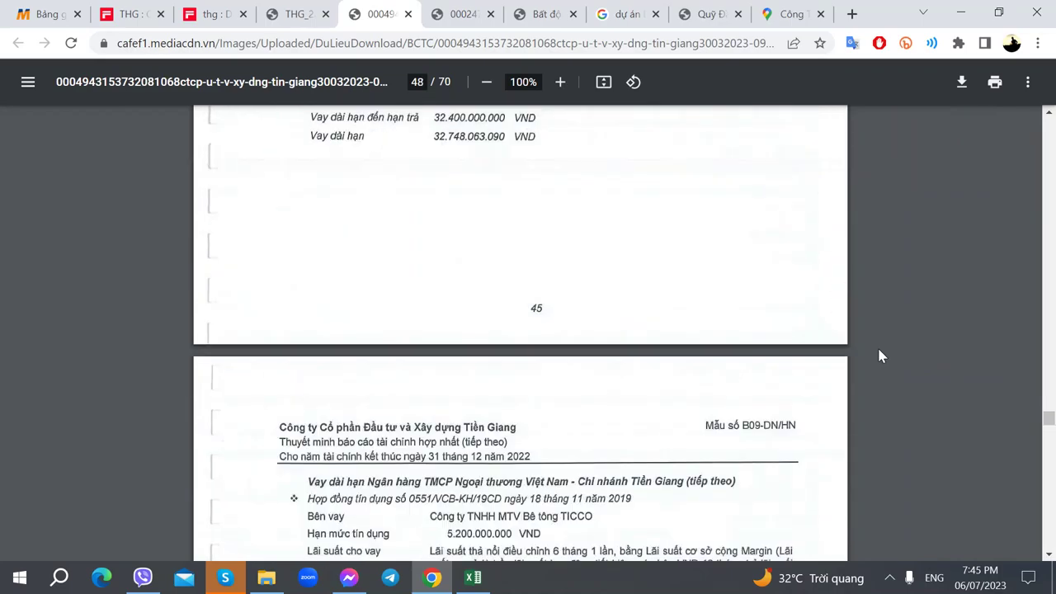
scroll(876, 356, down, 20)
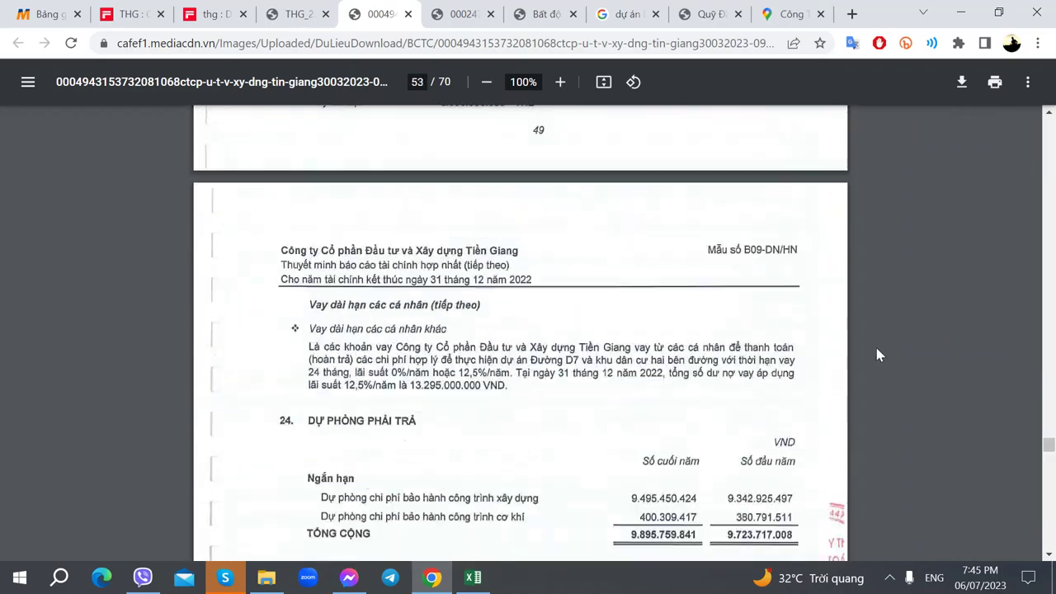
scroll(879, 356, up, 5)
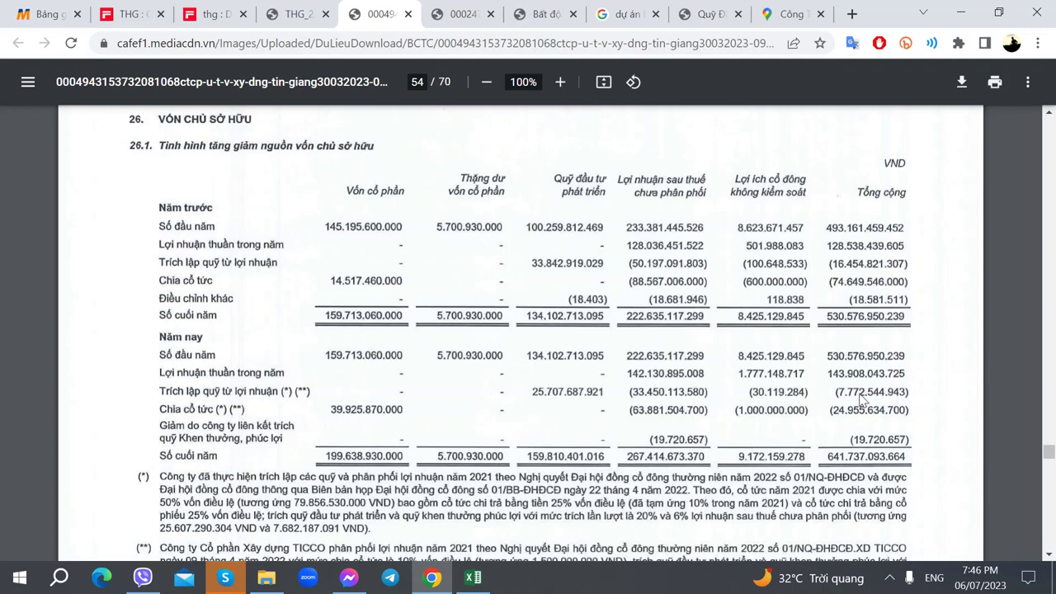
scroll(825, 412, down, 1)
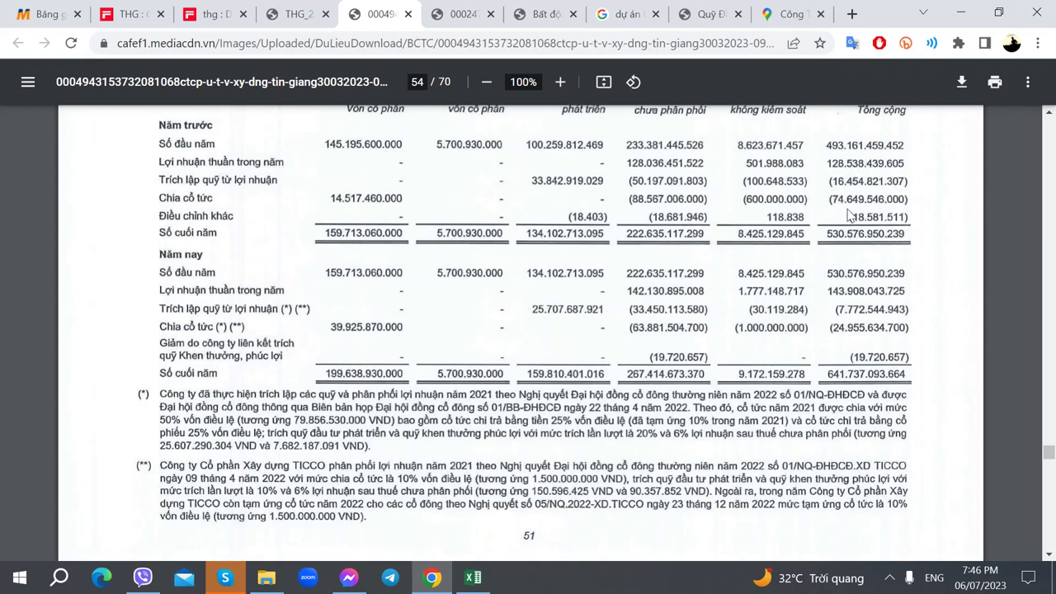
scroll(805, 260, up, 1)
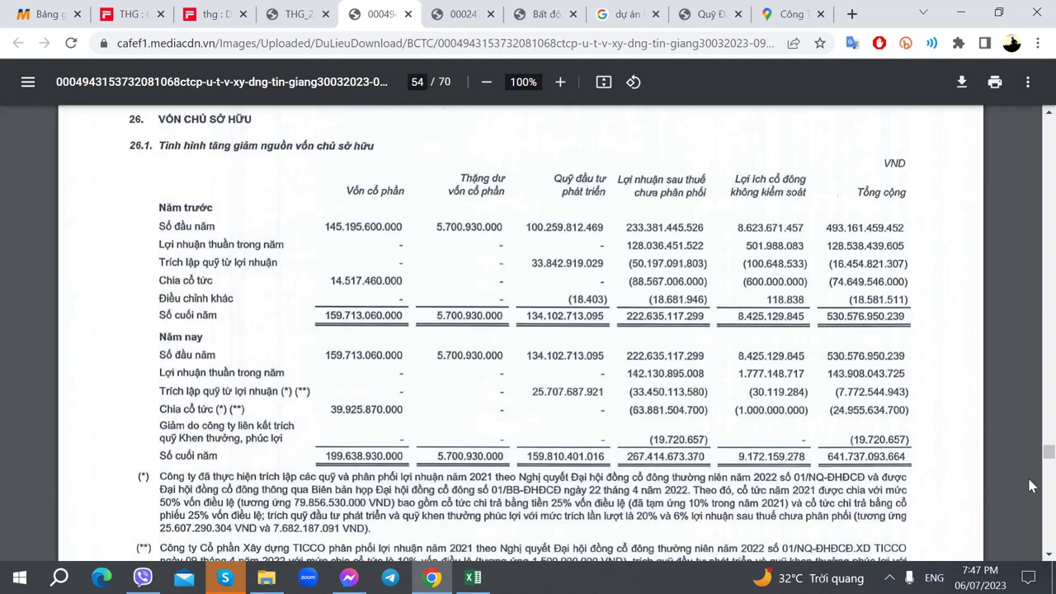
Return to the consolidated income statement on page 13 and the equity section of the balance sheet on page 12 and examine both.
drag(1048, 454, 1051, 168)
scroll(867, 185, up, 5)
scroll(867, 187, down, 10)
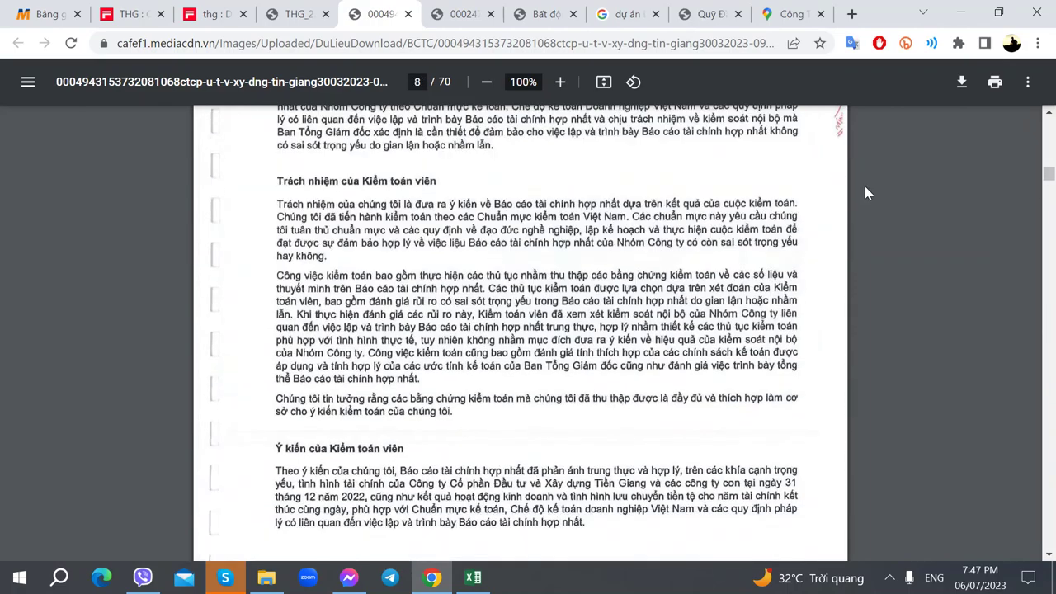
scroll(863, 191, down, 20)
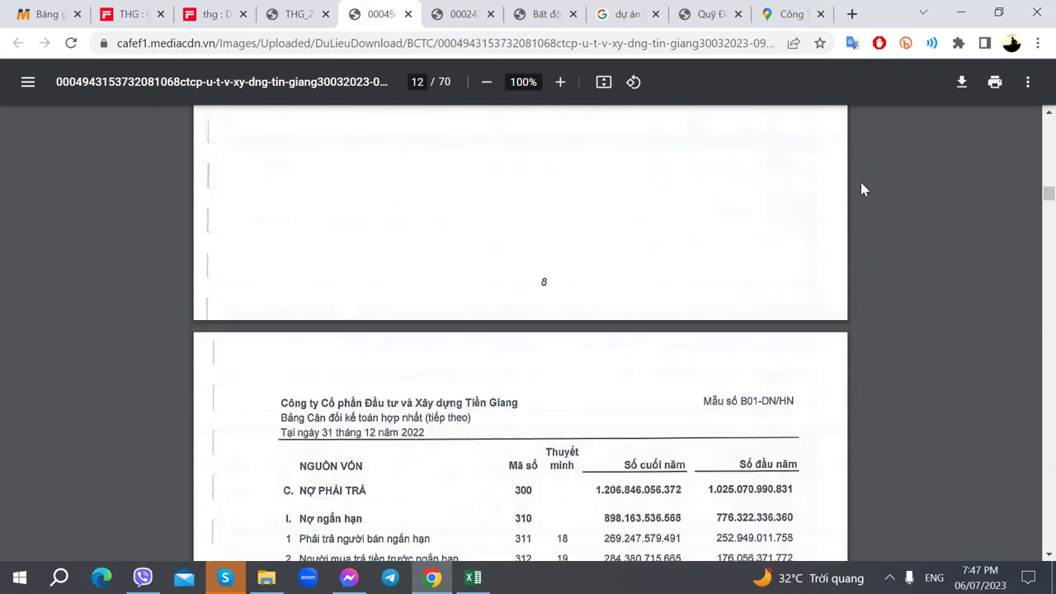
scroll(860, 190, down, 20)
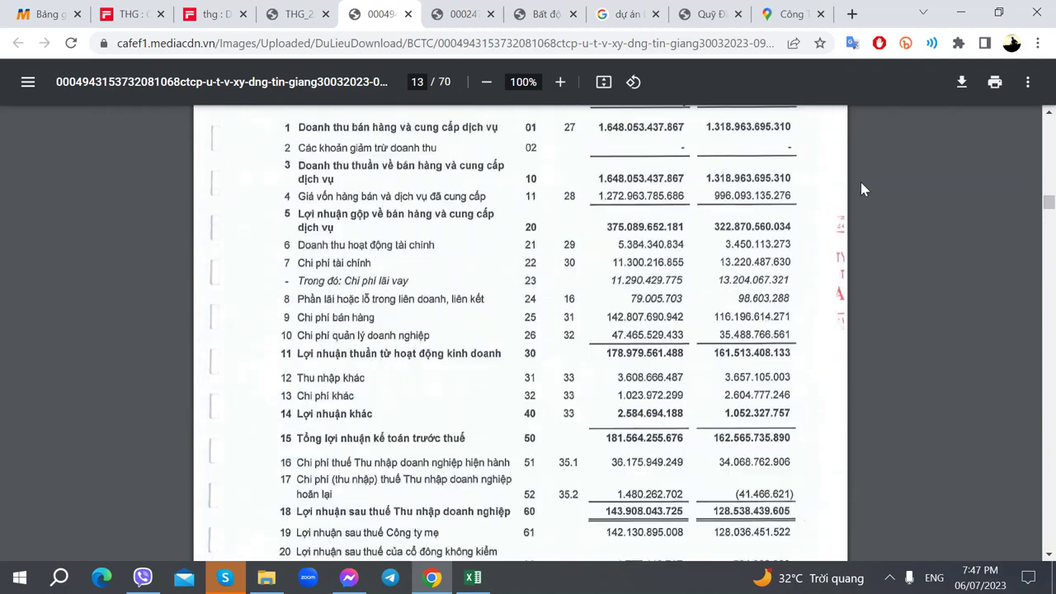
scroll(860, 186, up, 10)
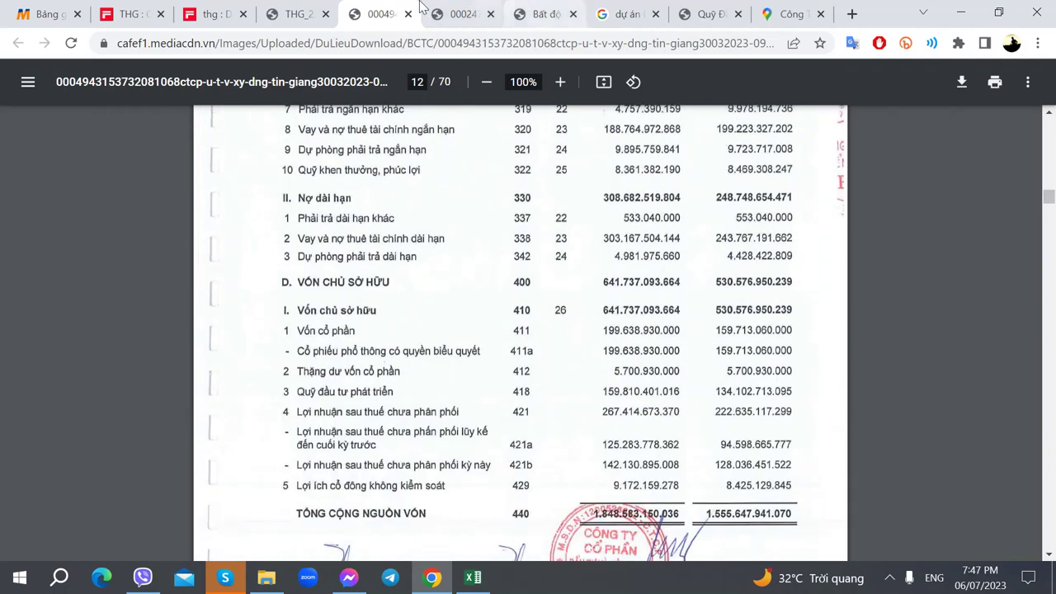
Switch to the annual report and read the section on improvements in organisation, policy and management on page 35.
click(301, 10)
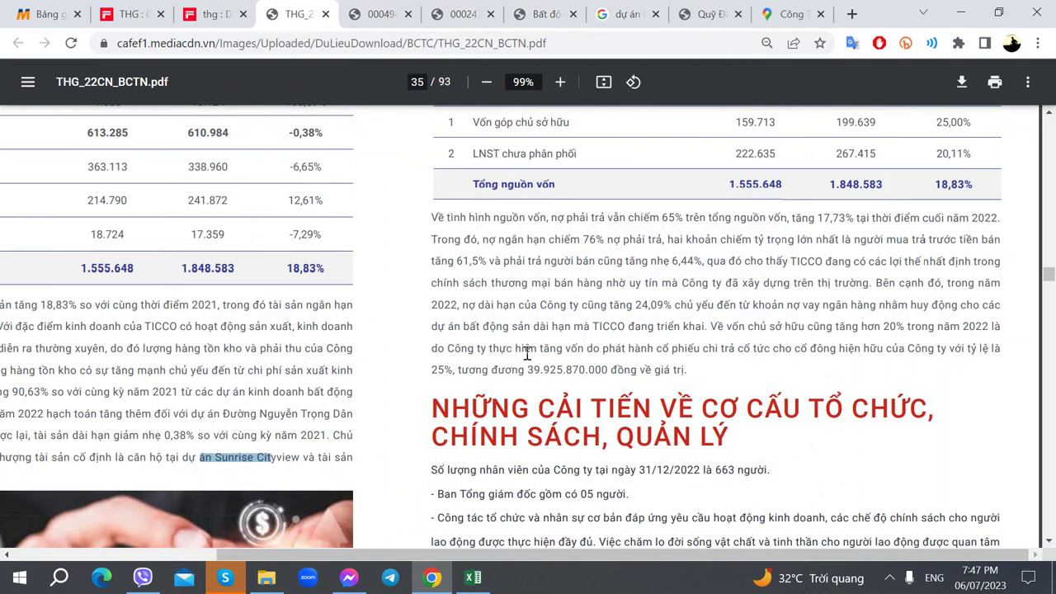
scroll(538, 388, down, 2)
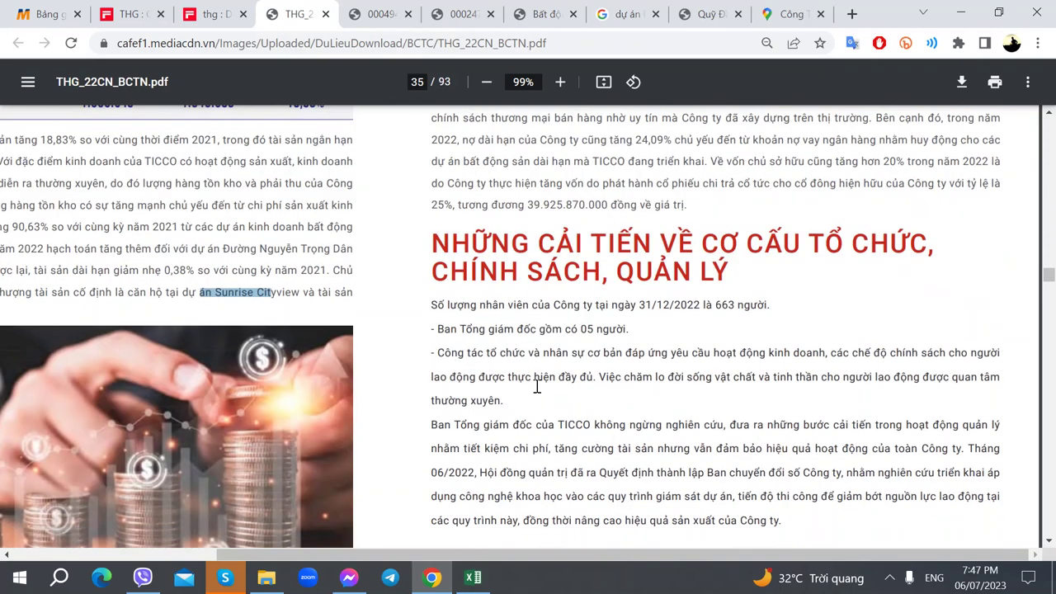
scroll(537, 345, down, 1)
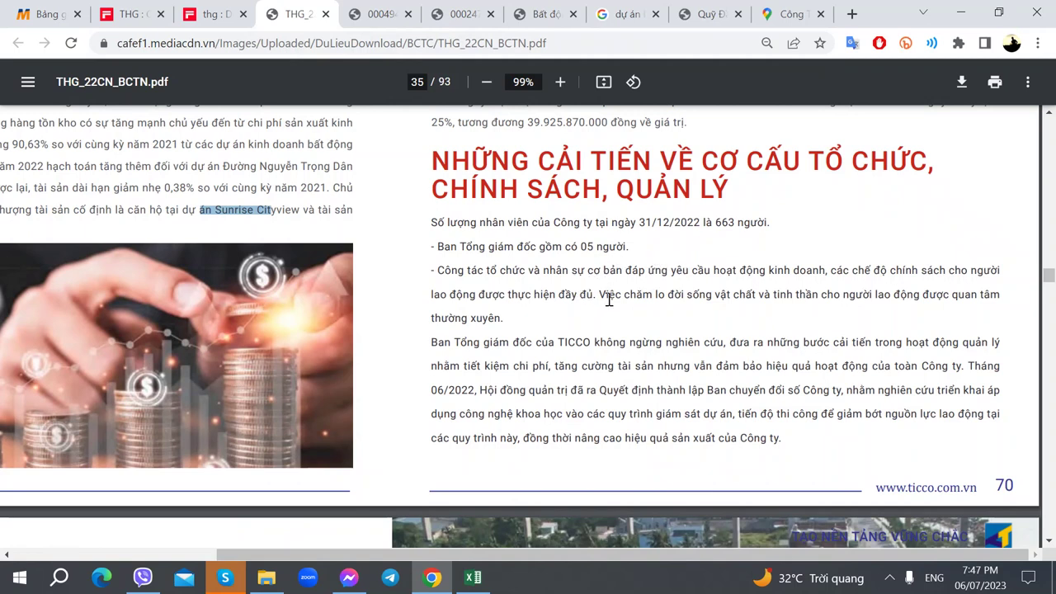
scroll(782, 331, down, 2)
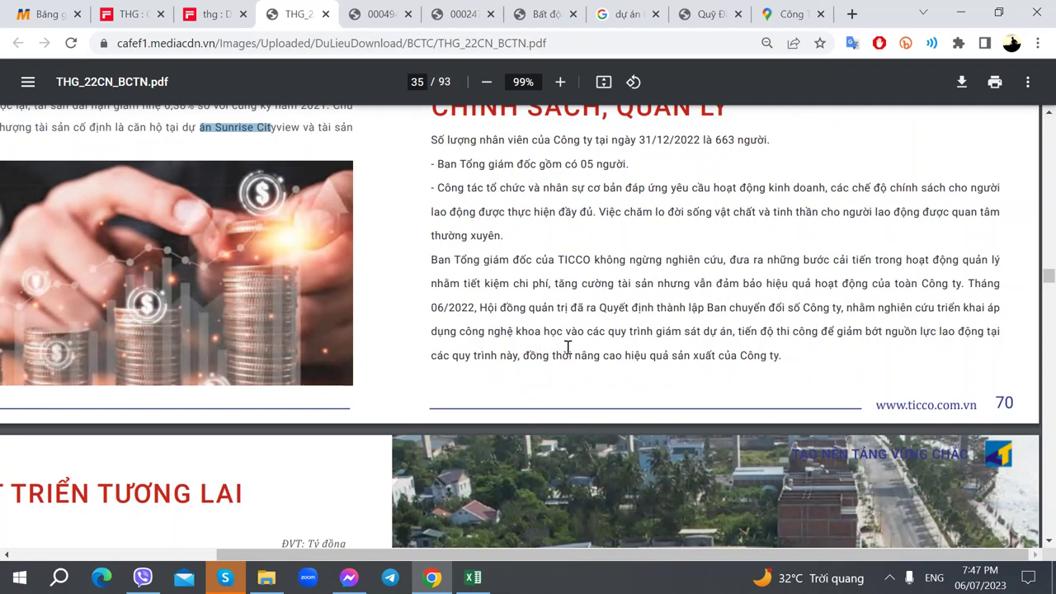
Switch to the THG workbook in Excel and enter the note "Thành lập Ban chuyển đổi - Tháng 6/2022" in B197.
key(alt+Tab)
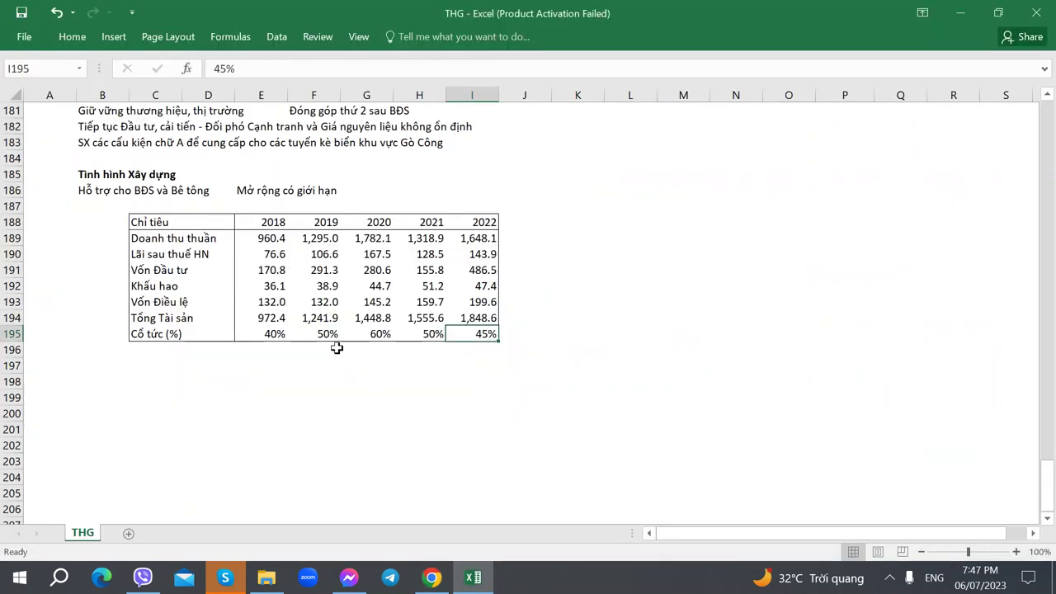
click(90, 366)
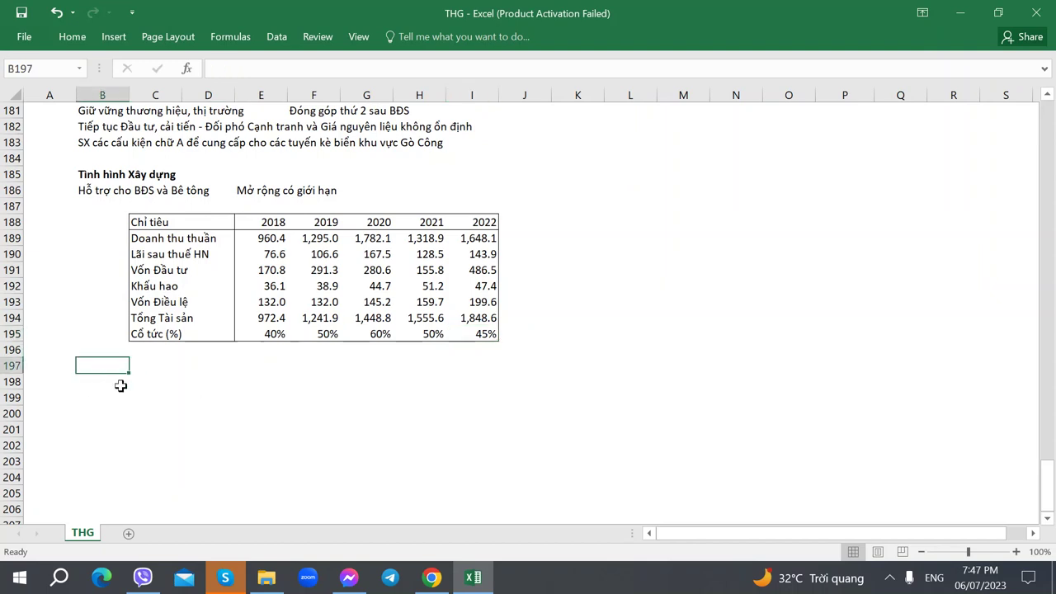
text(Thành )
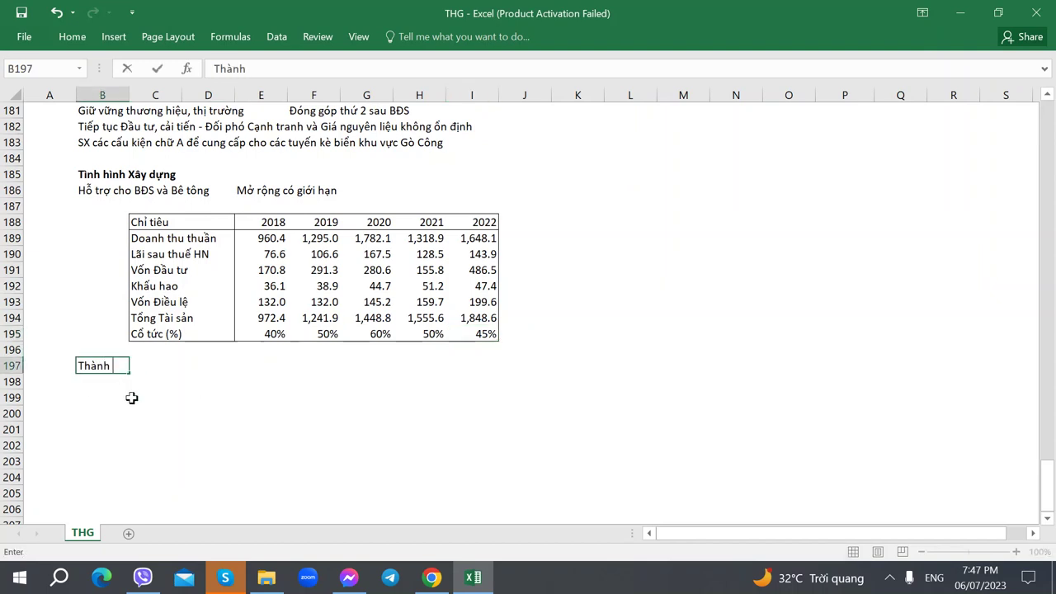
text(lập Ban chueyeny)
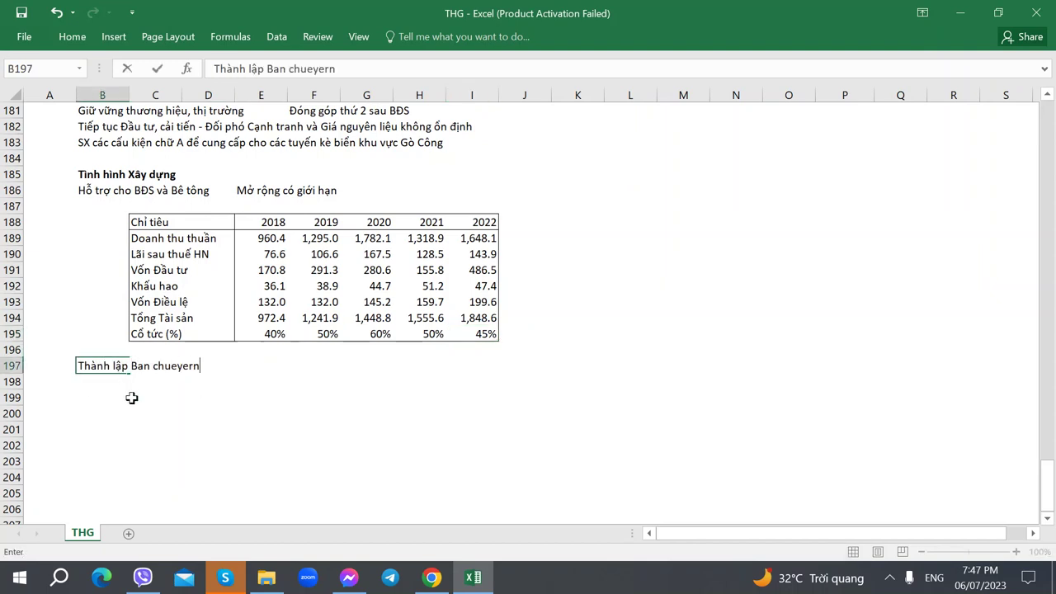
key(BackSpace)
key(BackSpace)
key(BackSpace)
key(BackSpace)
key(BackSpace)
text(yển đổi - Tháng 6/2022)
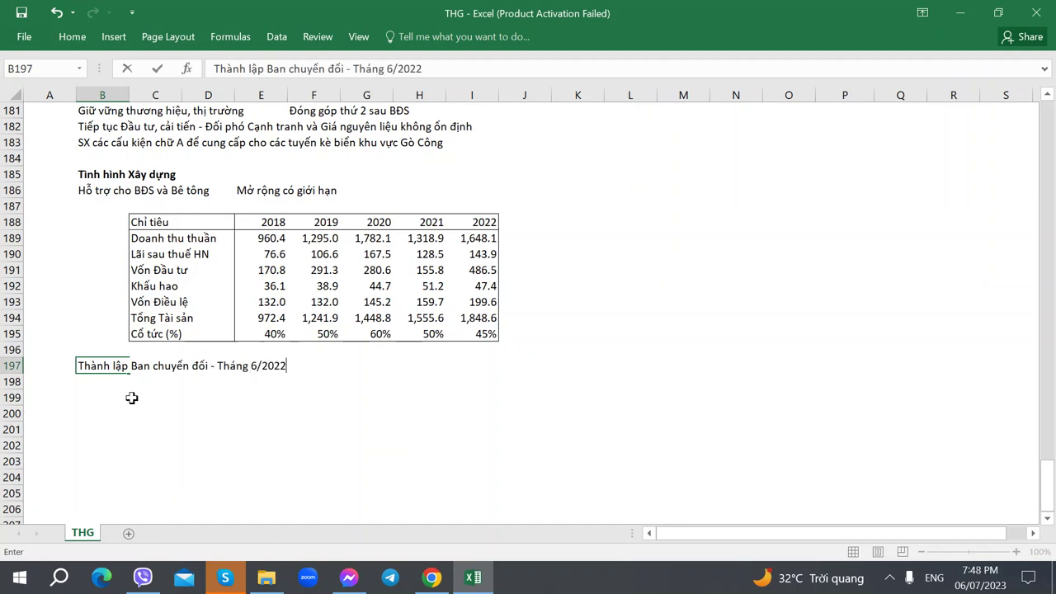
key(Return)
Switch back to the annual report in Chrome and examine the 2023 business plan table on page 36.
key(alt+Tab)
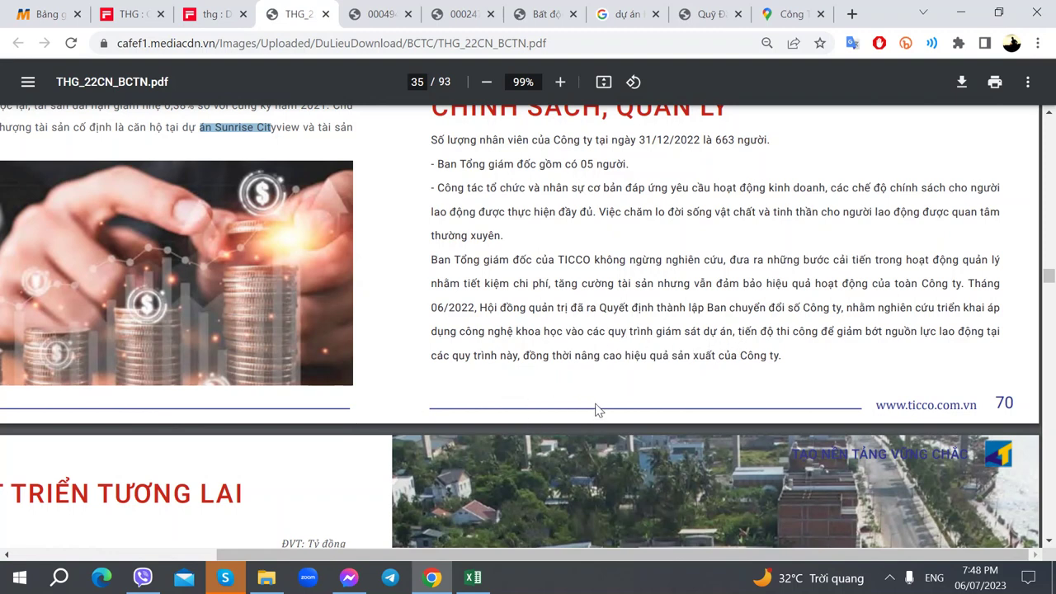
drag(608, 550, 413, 550)
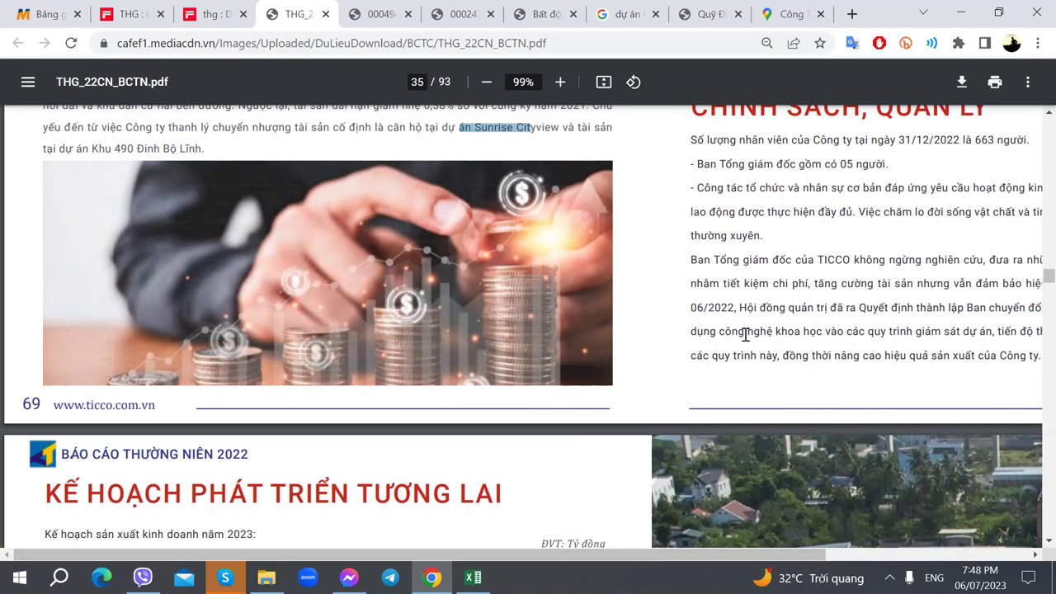
drag(783, 552, 76, 569)
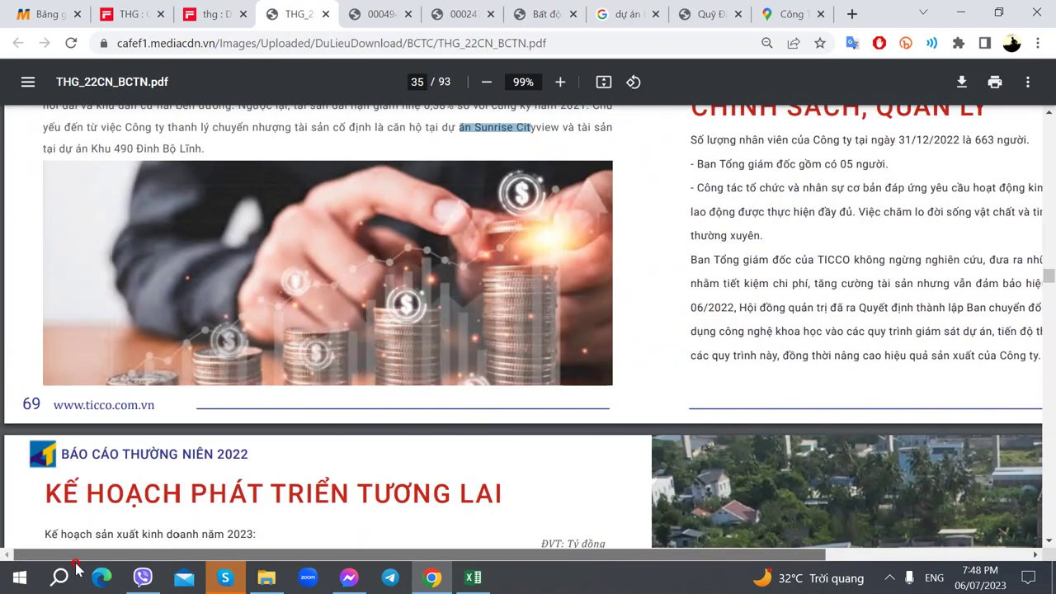
scroll(102, 507, down, 3)
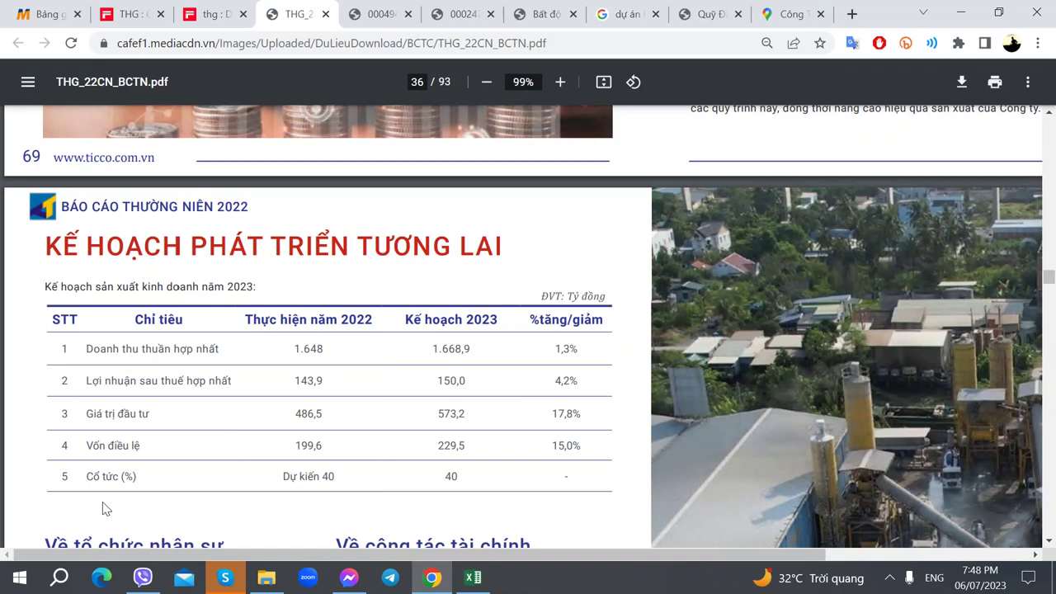
scroll(105, 509, down, 3)
scroll(104, 509, up, 3)
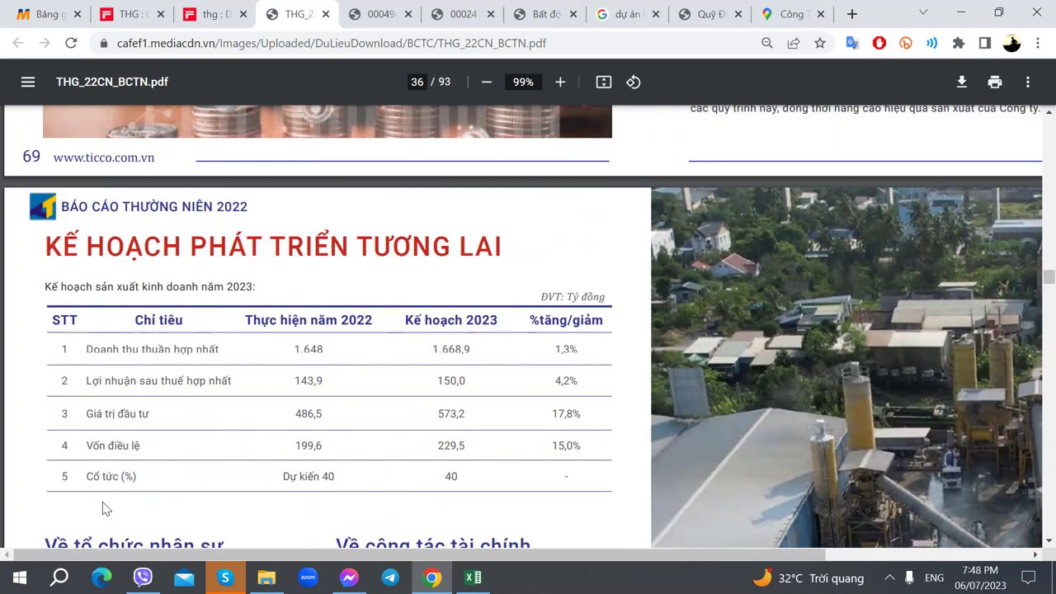
In the Excel worksheet, add the centred heading "KH 2023" in K188, beside the 2018–2022 results table.
key(alt+Tab)
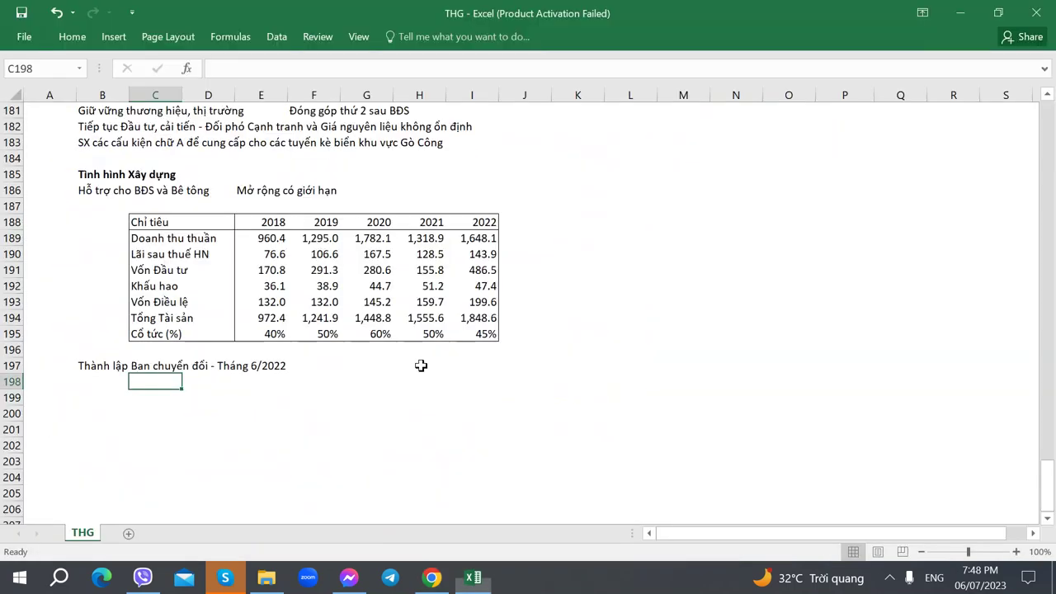
click(572, 226)
key(alt+Tab)
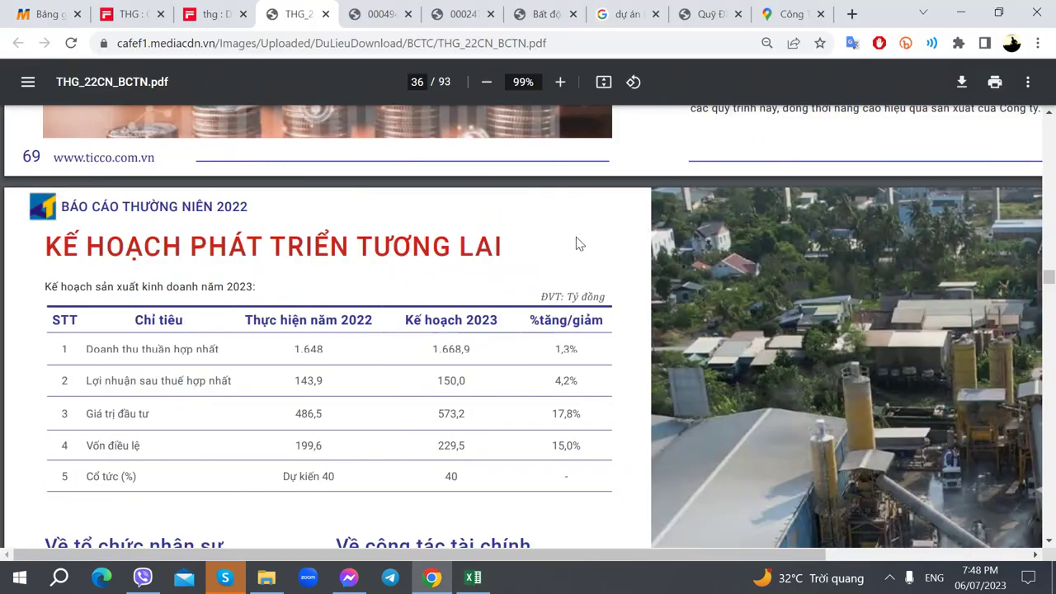
key(alt+Tab)
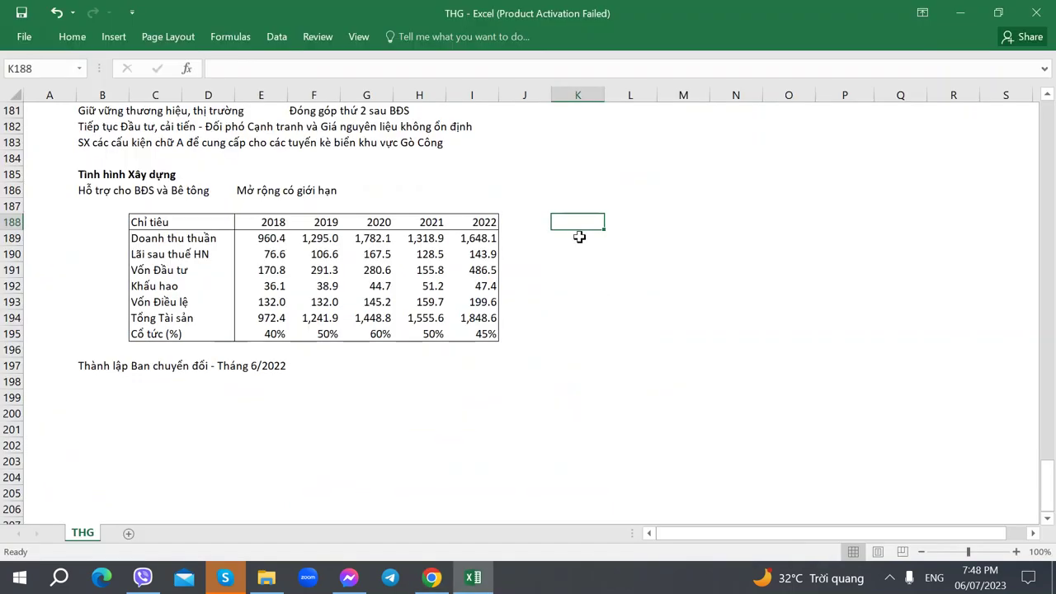
text(KH 2023)
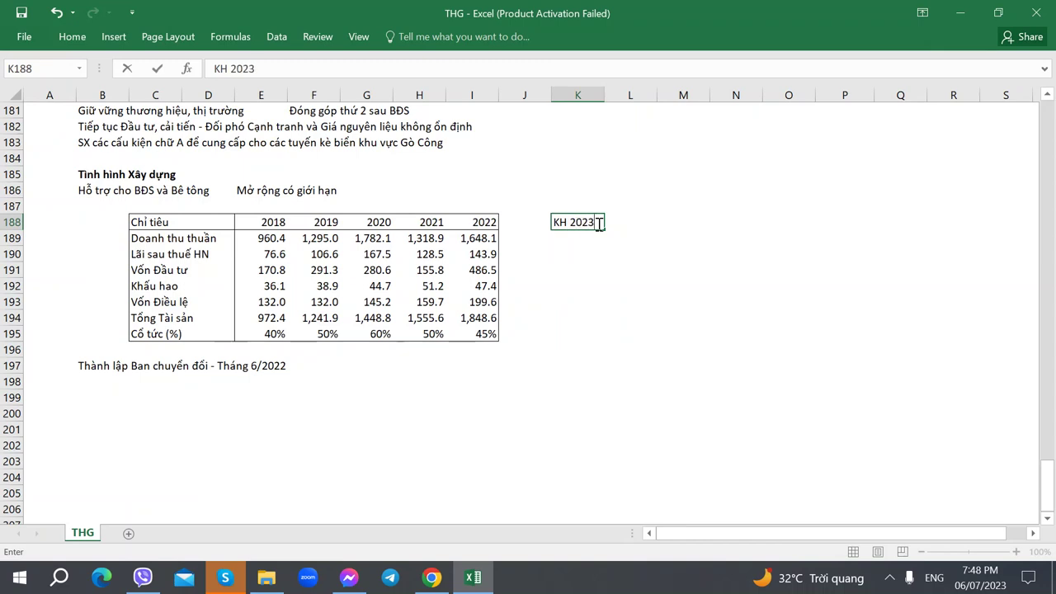
key(ctrl+Return)
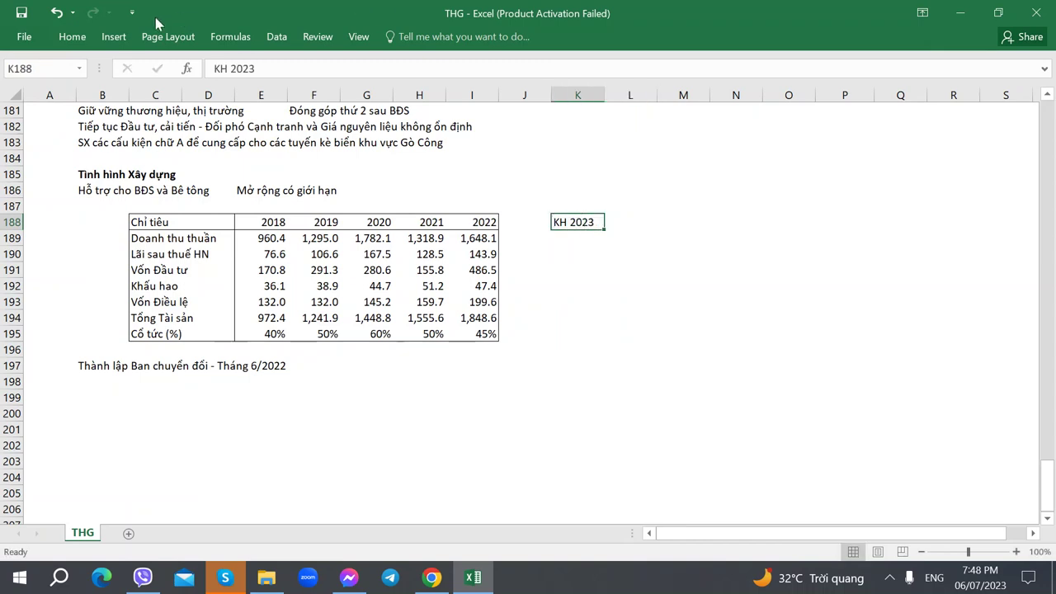
click(71, 37)
click(301, 90)
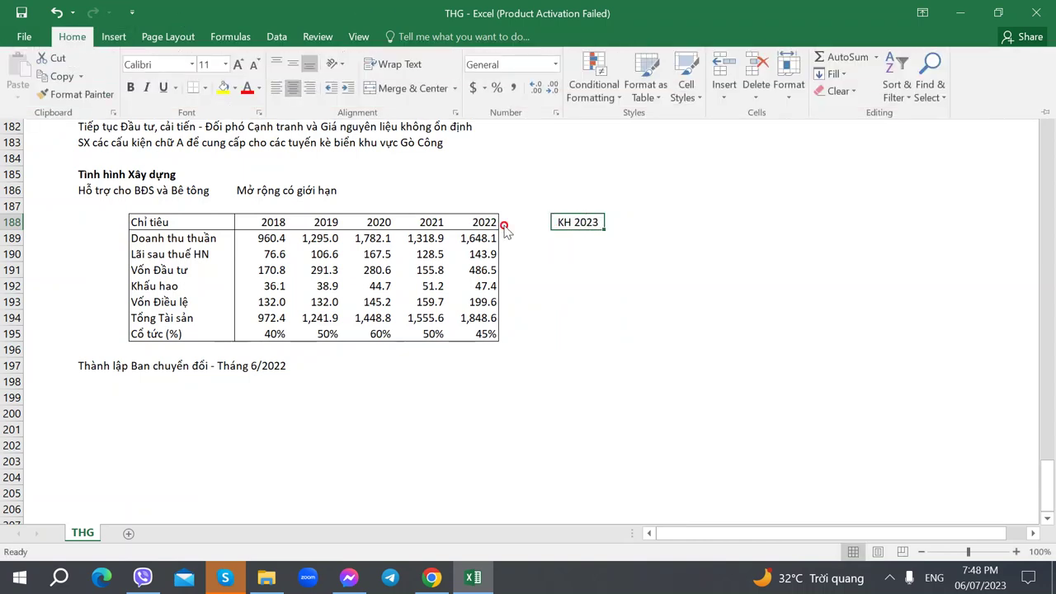
Enter the 2023 planned consolidated net revenue of 1668.9 from the annual report in K189.
click(492, 239)
key(alt+Tab)
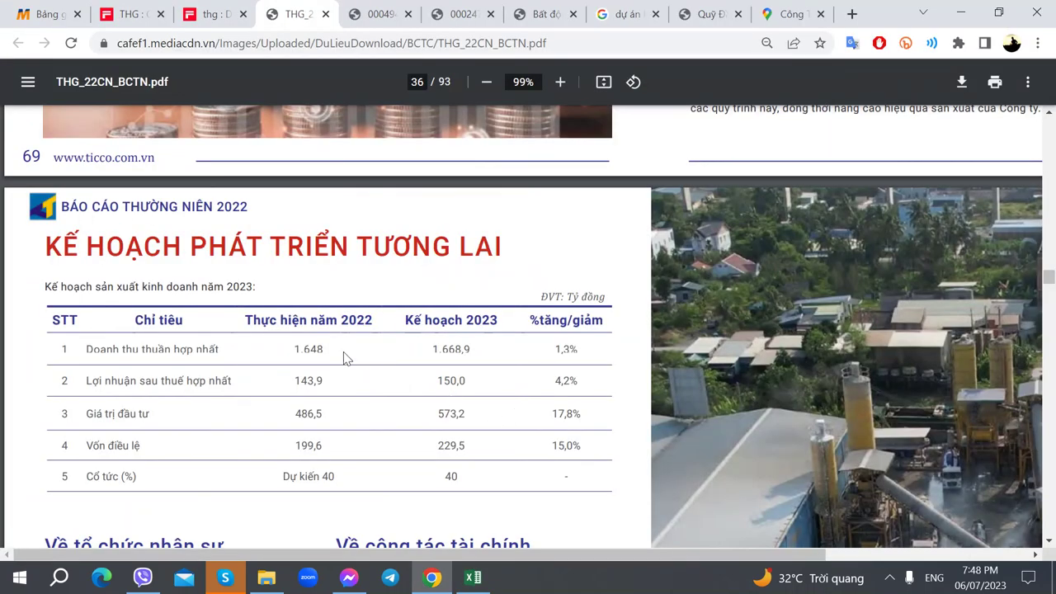
key(alt+Tab)
click(585, 240)
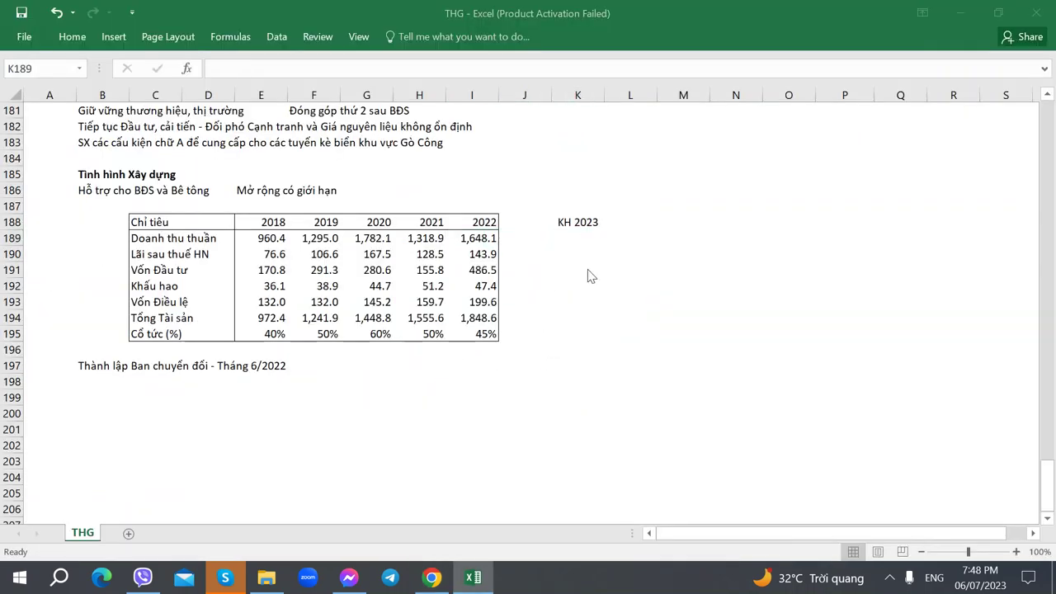
key(alt+Tab)
key(alt+Tab)
text(166)
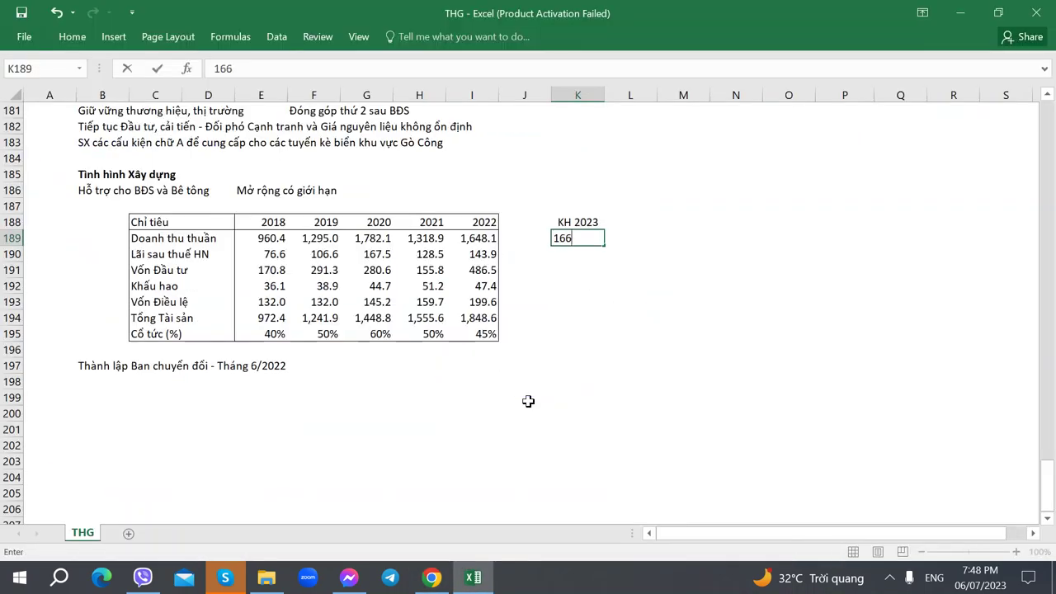
text(8)
key(alt+Tab)
key(alt+Tab)
text(.9)
key(Tab)
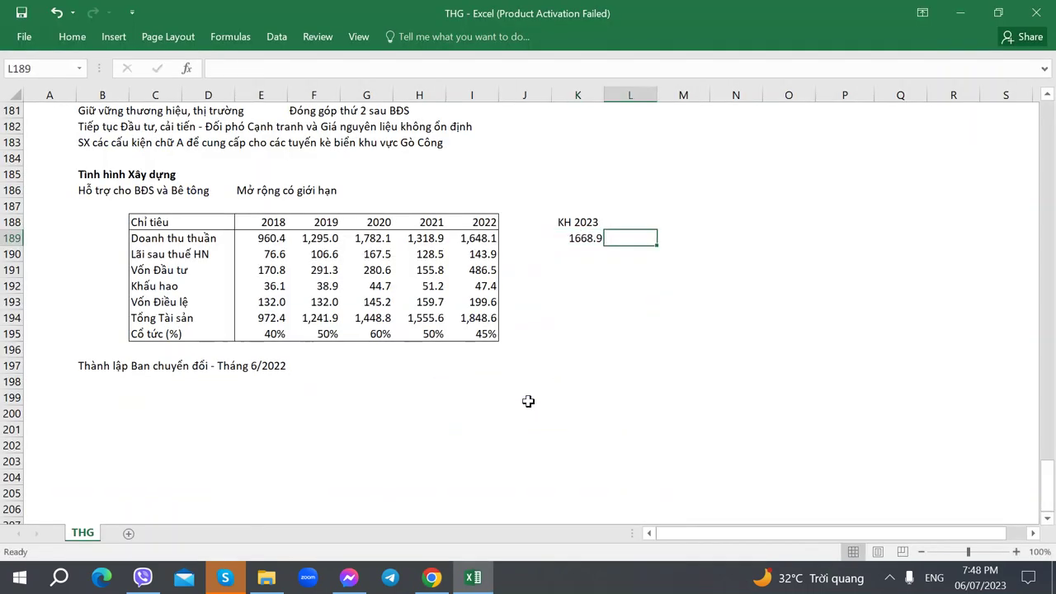
Calculate the planned revenue growth over 2022 in L189 with the formula =K189/I189-1.
text(=)
key(Left)
text(/)
key(Left)
key(Left)
key(Left)
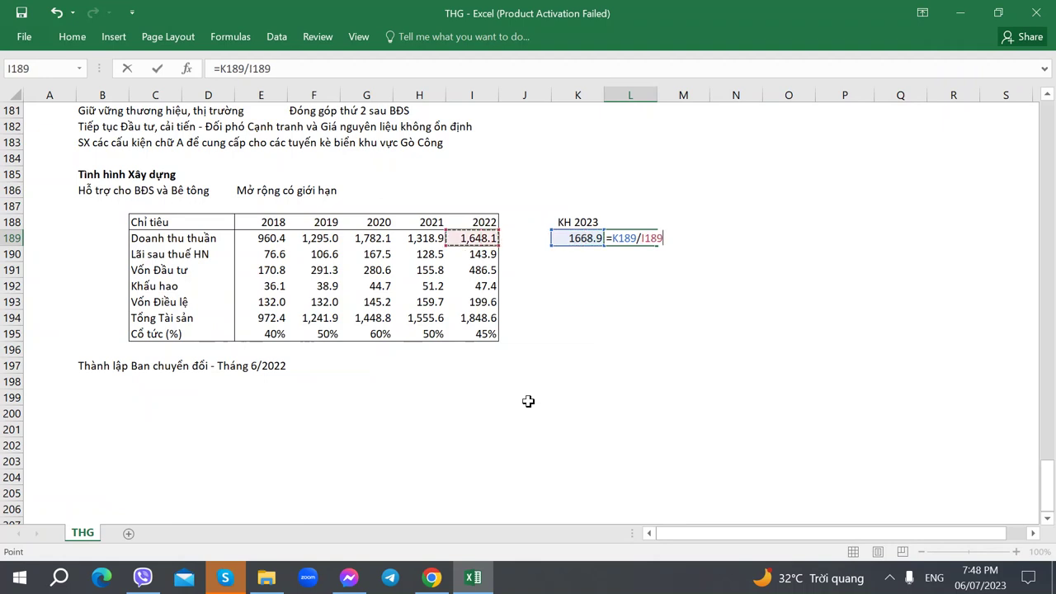
key(Return)
key(Up)
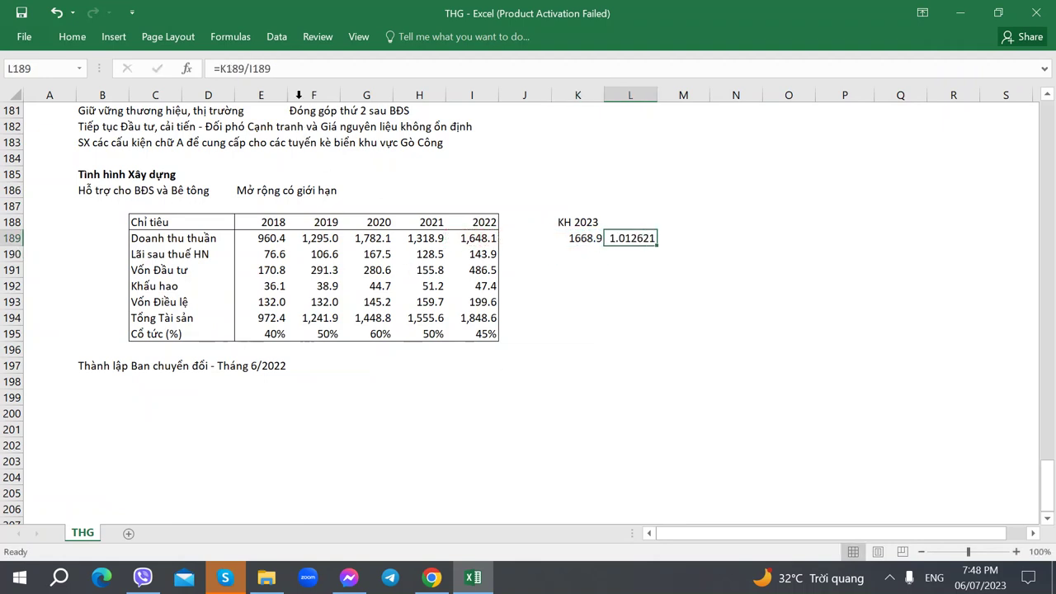
click(295, 70)
text(-1)
key(Return)
key(Up)
Format the growth figure in L189 as a percentage with two decimal places.
key(ctrl+1)
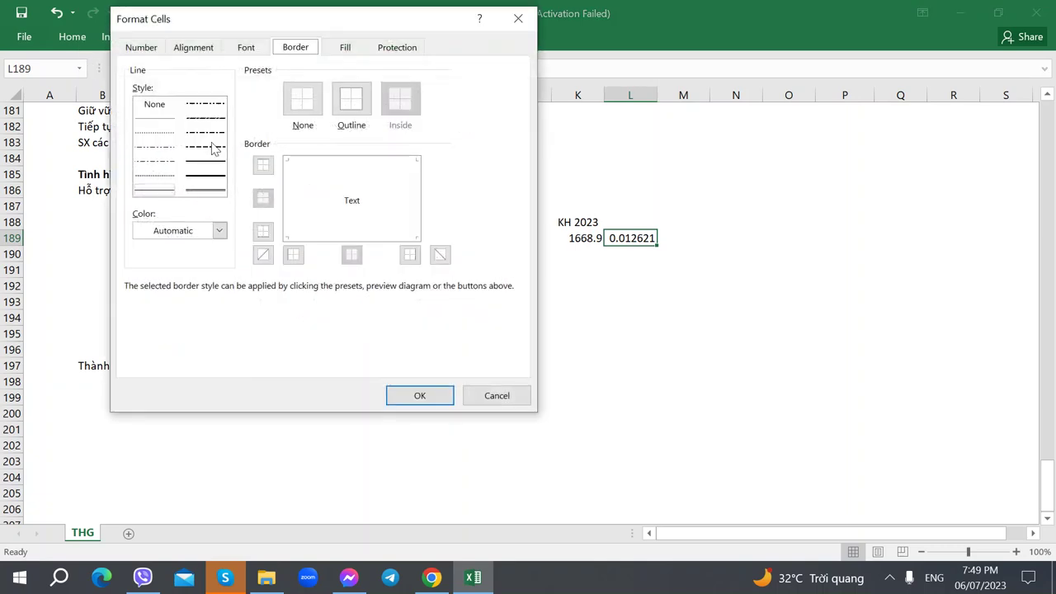
click(146, 48)
click(152, 120)
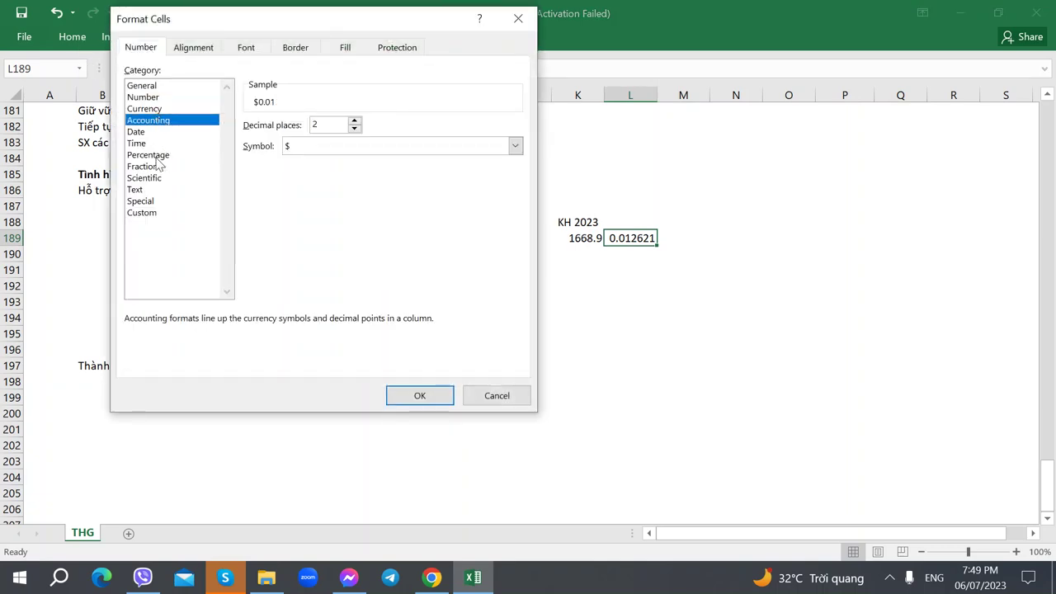
click(156, 154)
click(428, 396)
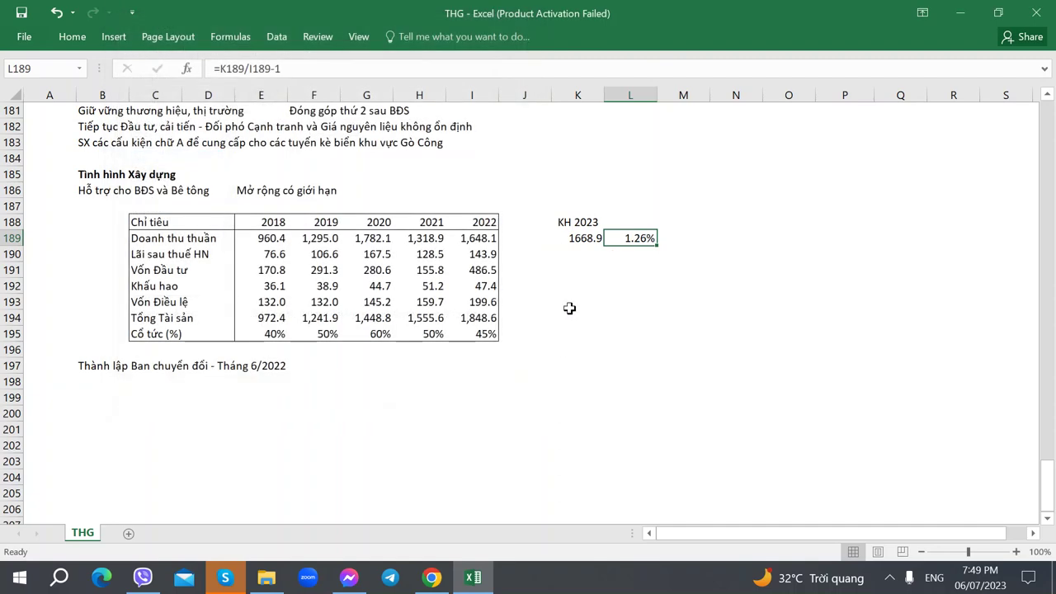
Format the planned revenue in K189 as a number with a thousands separator and one decimal place.
click(570, 304)
key(alt+Tab)
key(alt+Tab)
click(580, 239)
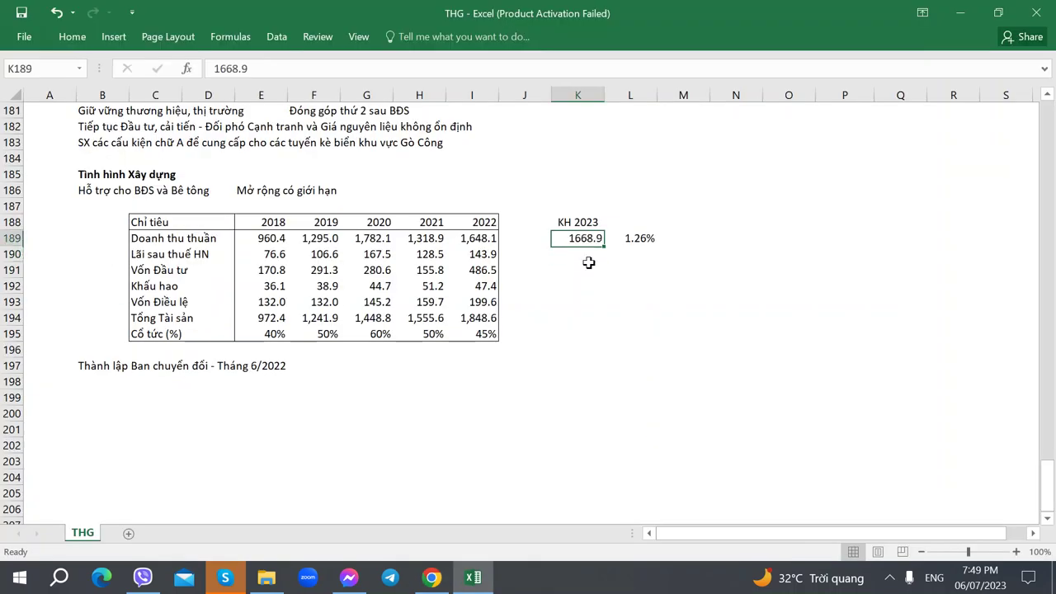
key(ctrl+1)
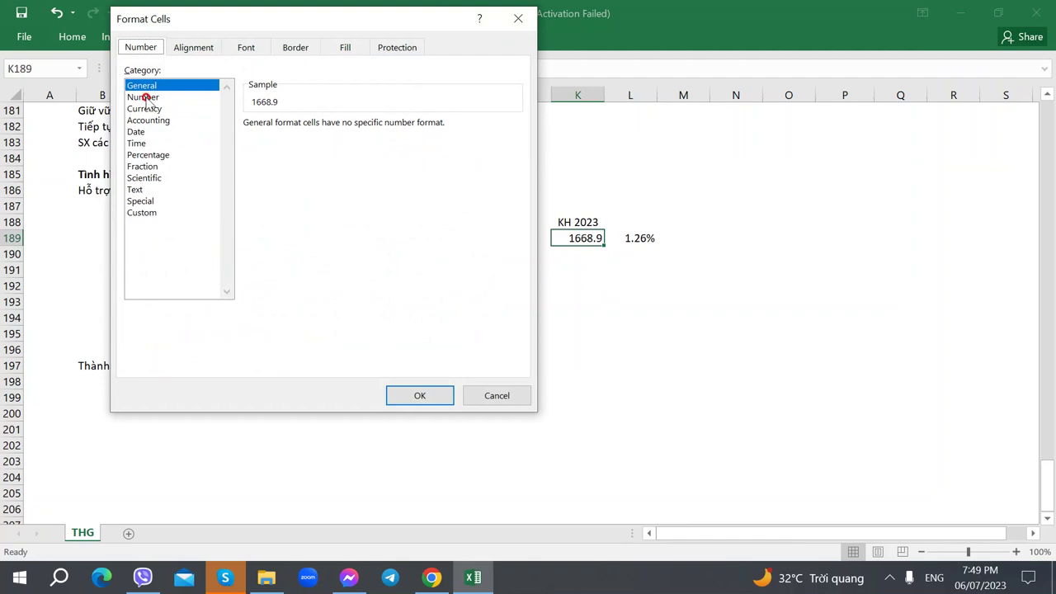
click(143, 97)
click(273, 145)
click(355, 128)
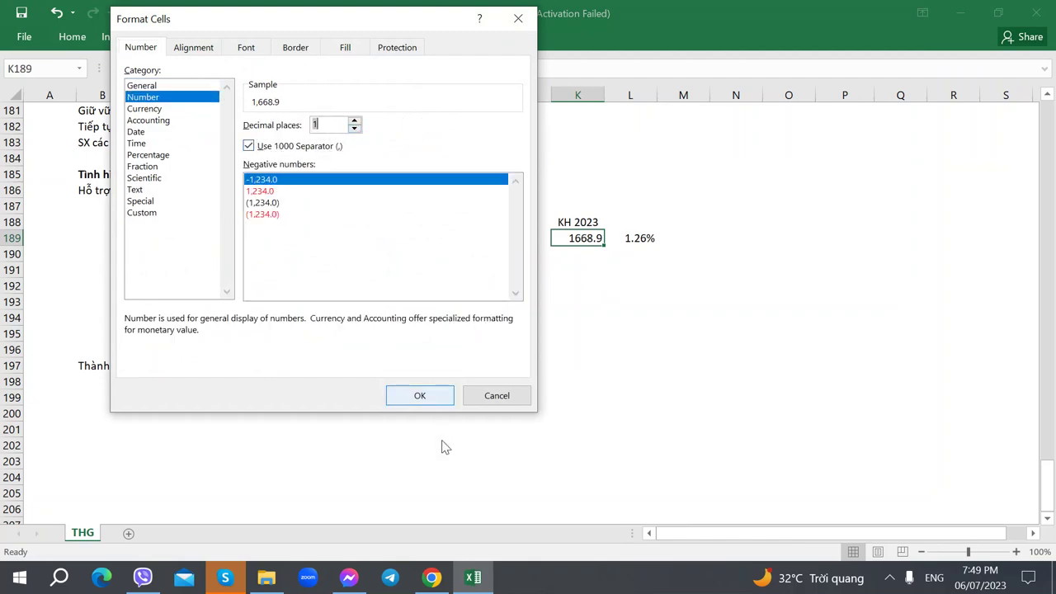
click(420, 397)
click(523, 358)
Enter the 2023 planned consolidated after-tax profit of 150 from the annual report in K190 of the Excel worksheet.
key(alt+Tab)
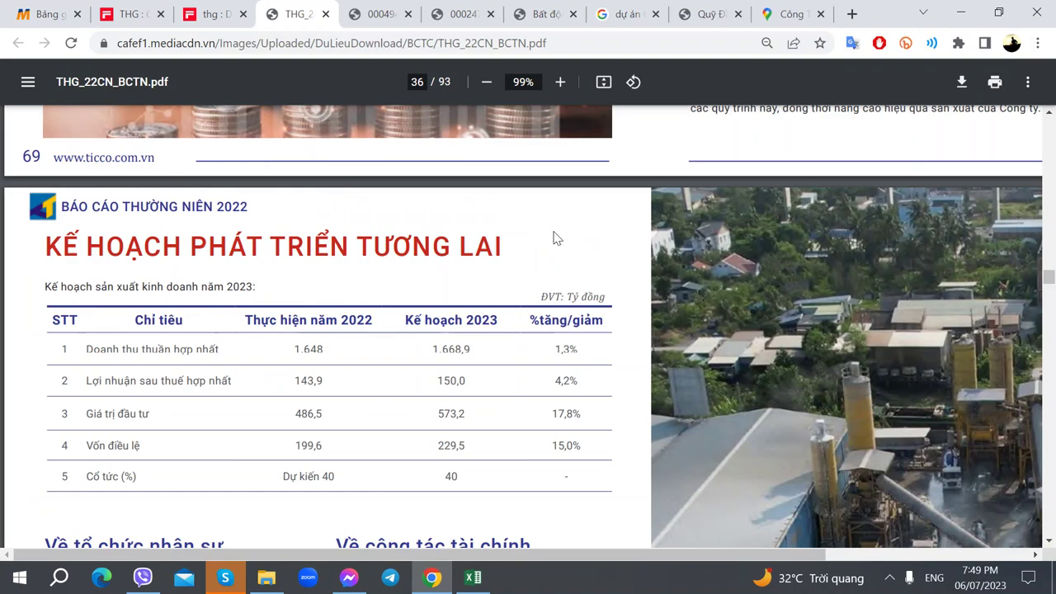
key(alt+Tab)
click(552, 254)
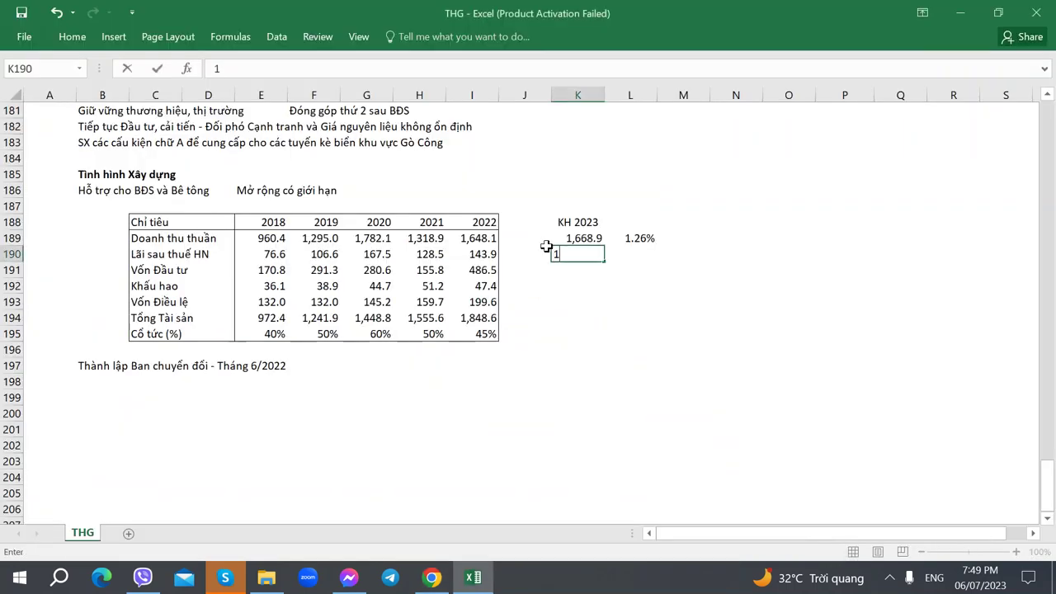
text(150)
key(Tab)
Apply K189's number format to K190 and fill the growth formula from L189 down to L190.
click(578, 239)
key(ctrl+c)
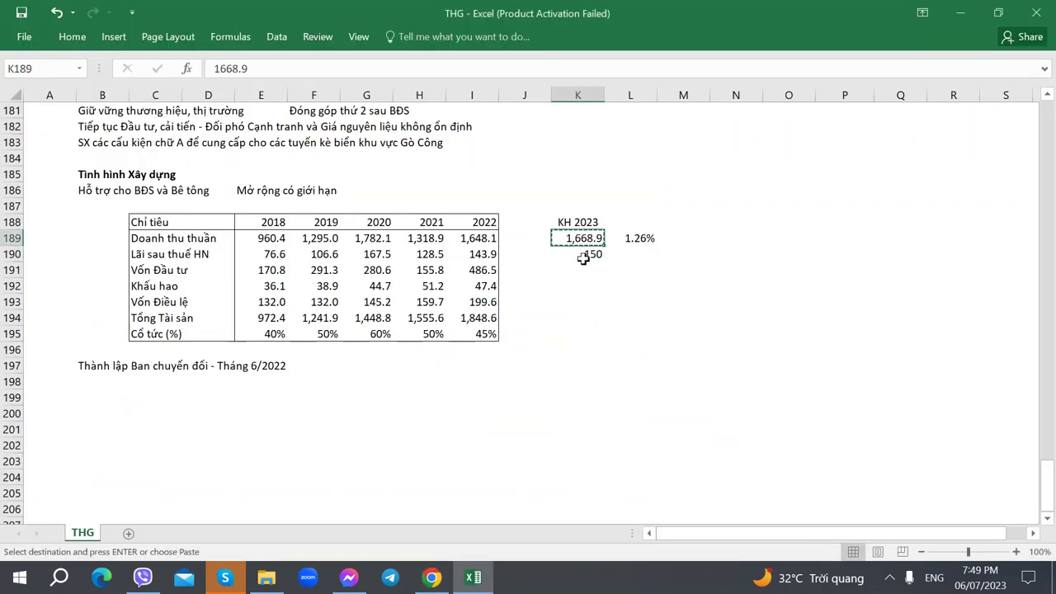
right_click(584, 261)
key(r)
key(alt+Tab)
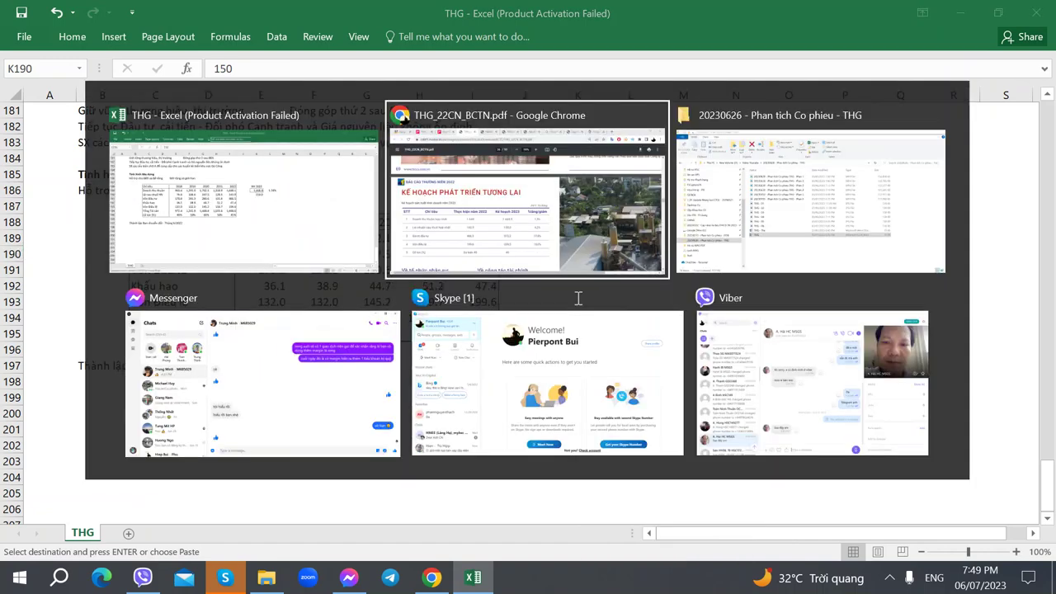
key(alt+Tab)
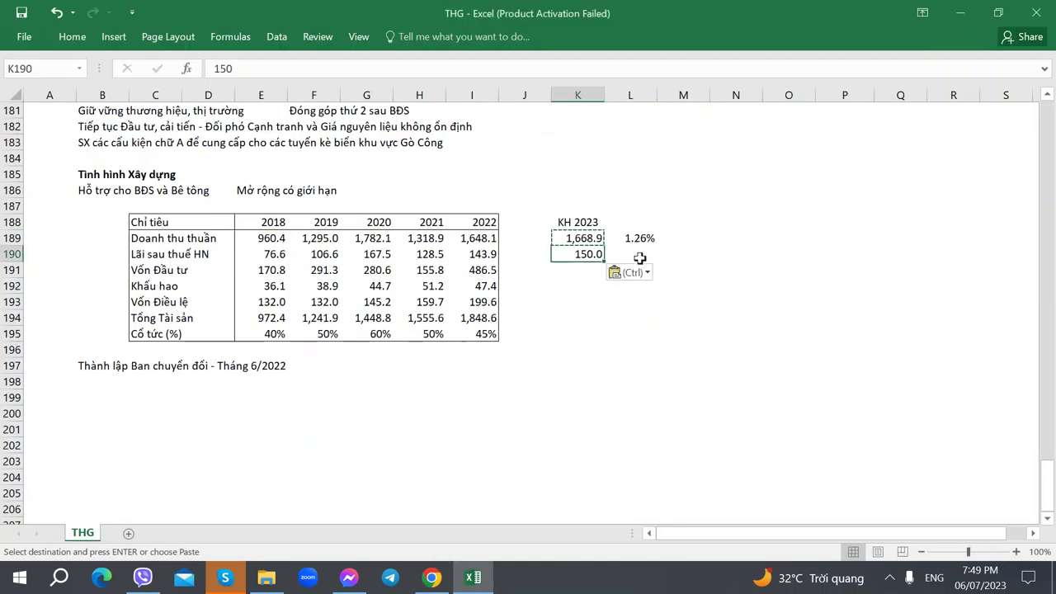
click(639, 255)
key(ctrl+d)
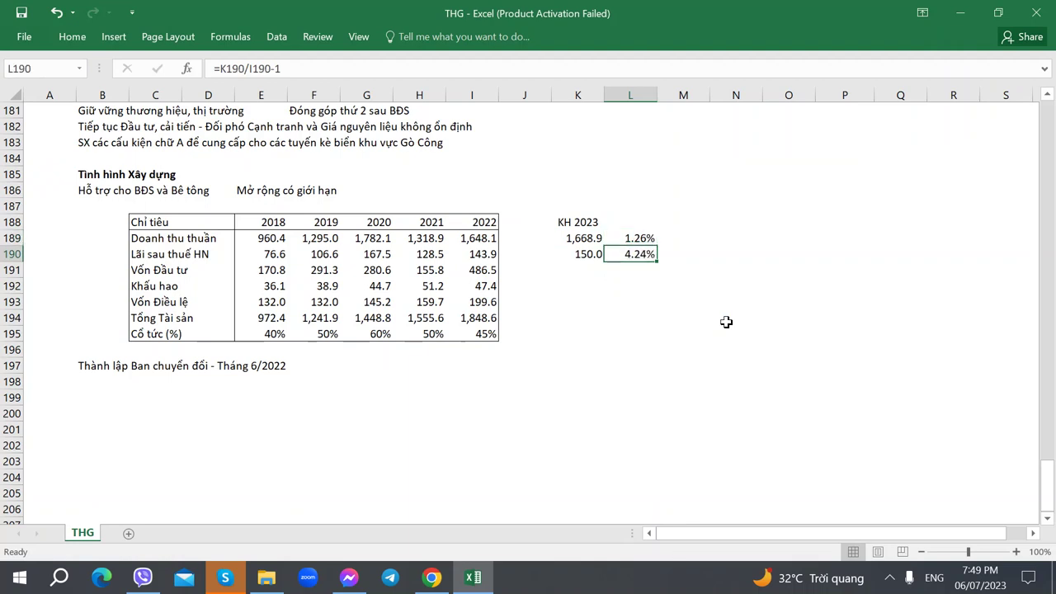
Switch to THG's CafeF page in Chrome and compare its yearly after-tax profit figures with the worksheet's 2022 profit in I190.
click(432, 578)
click(131, 14)
scroll(208, 100, down, 3)
scroll(207, 165, up, 1)
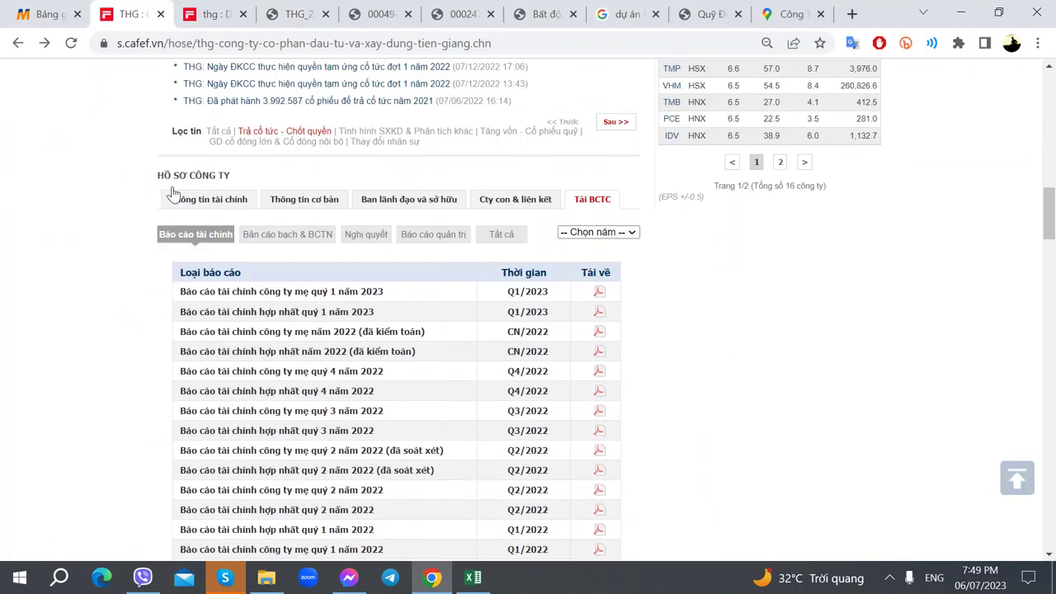
click(205, 201)
scroll(212, 255, down, 2)
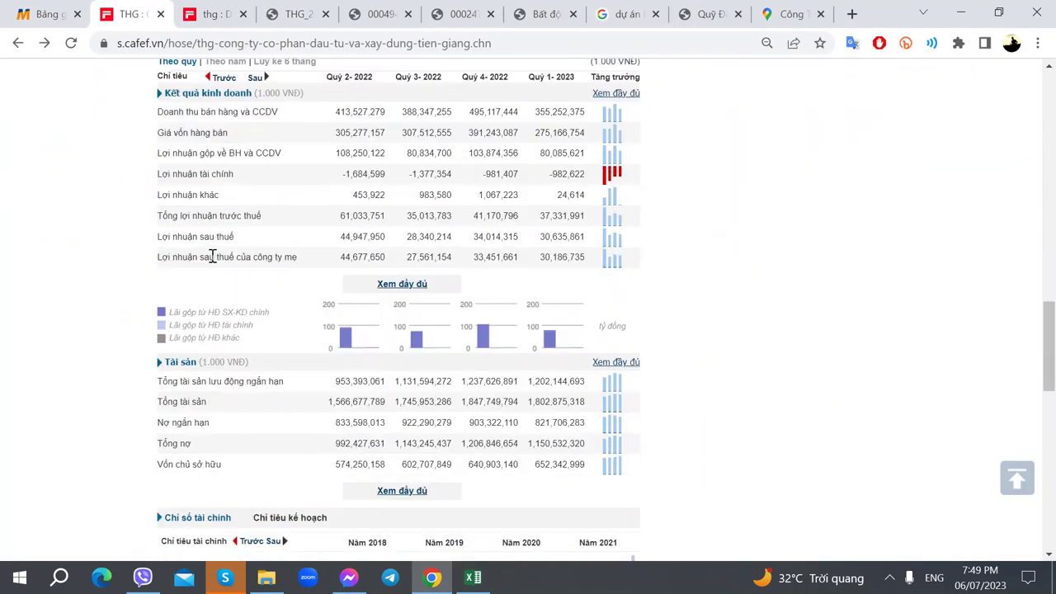
scroll(217, 236, up, 2)
click(224, 228)
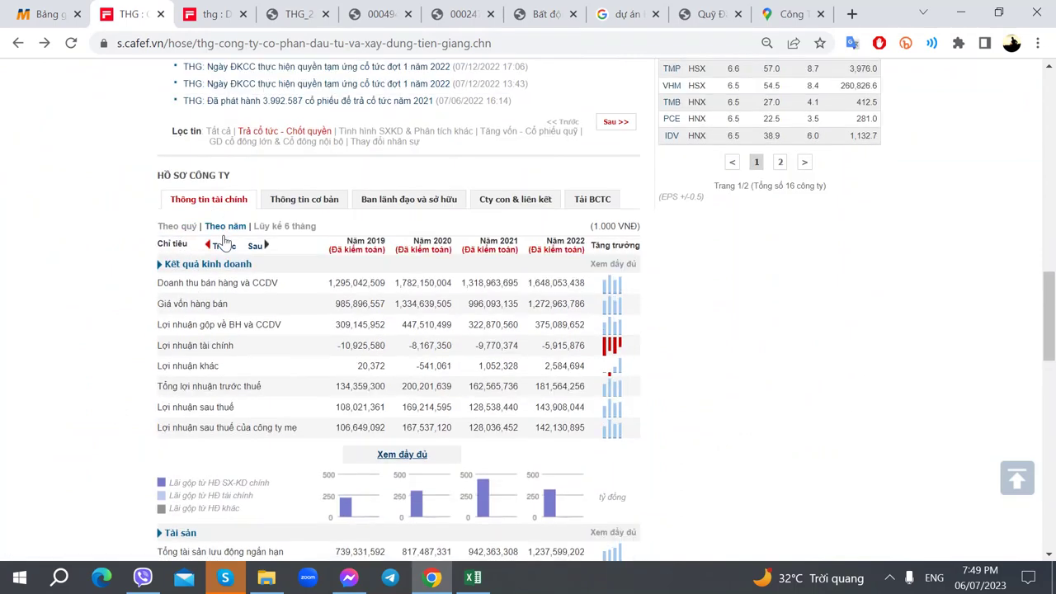
key(alt+Tab)
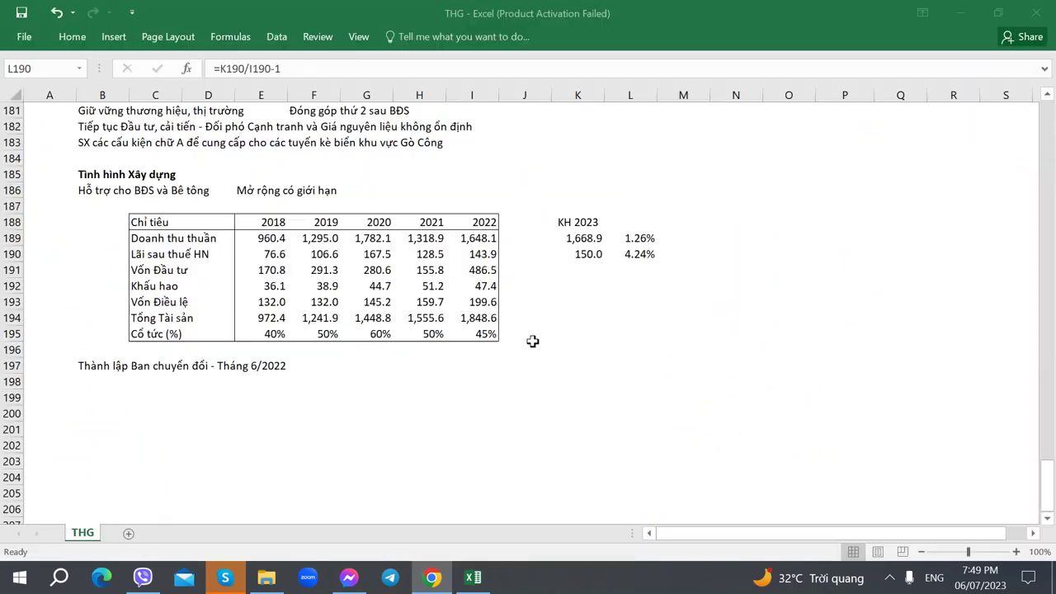
click(483, 258)
key(alt+Tab)
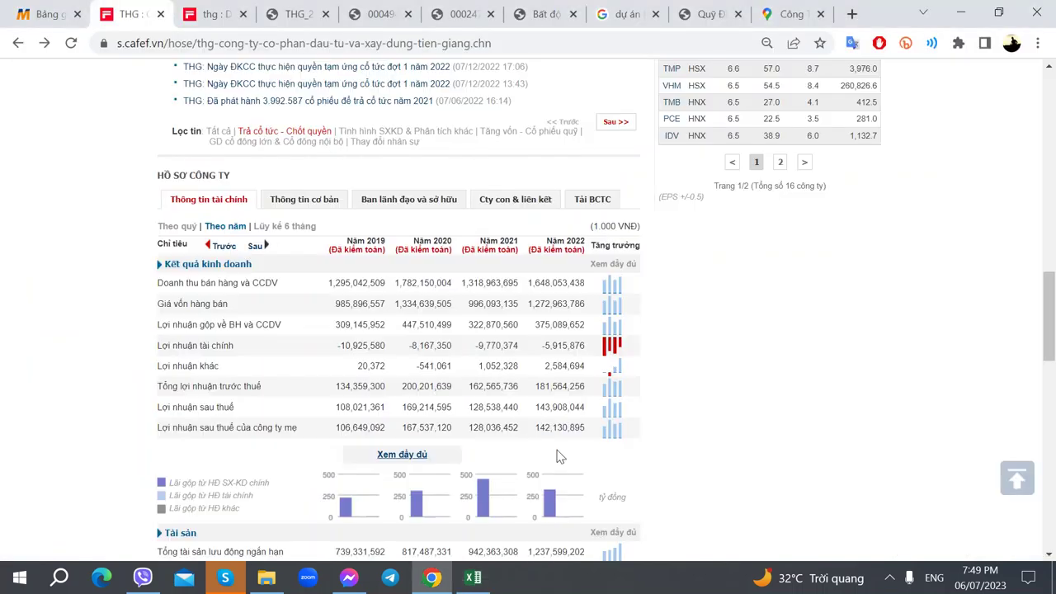
drag(155, 407, 175, 408)
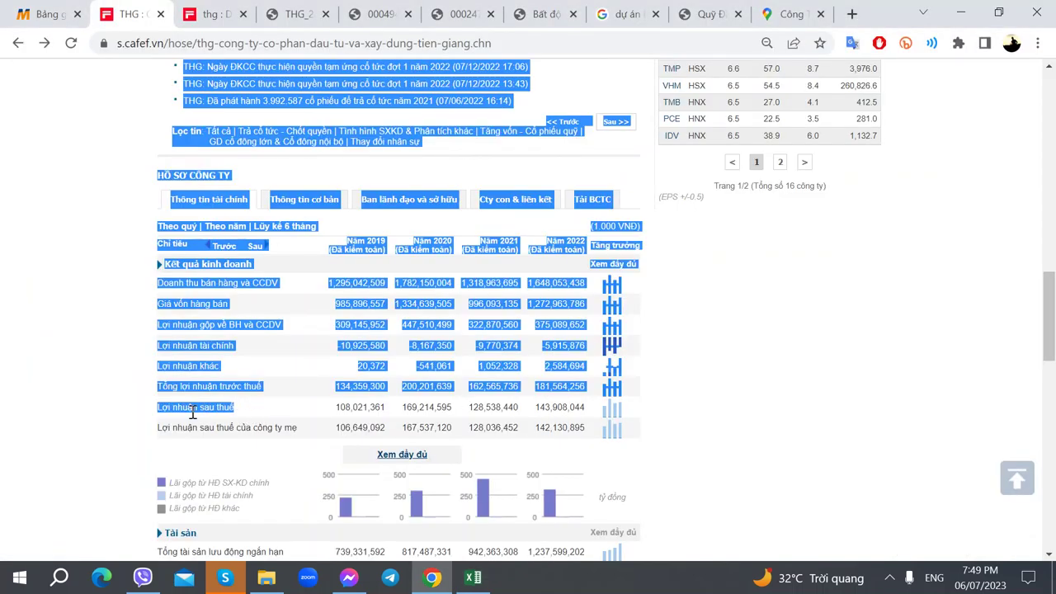
click(195, 417)
key(alt+Tab)
key(alt+Tab)
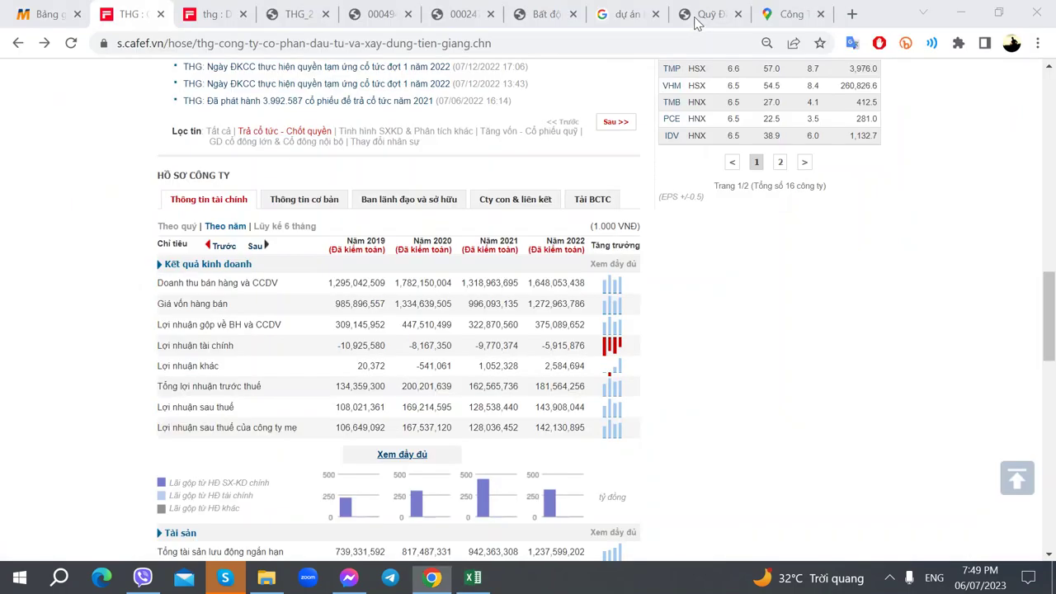
Look up the 2023 planned investment value in the annual report PDF and enter 573.2 in K191 of the Excel worksheet.
click(699, 16)
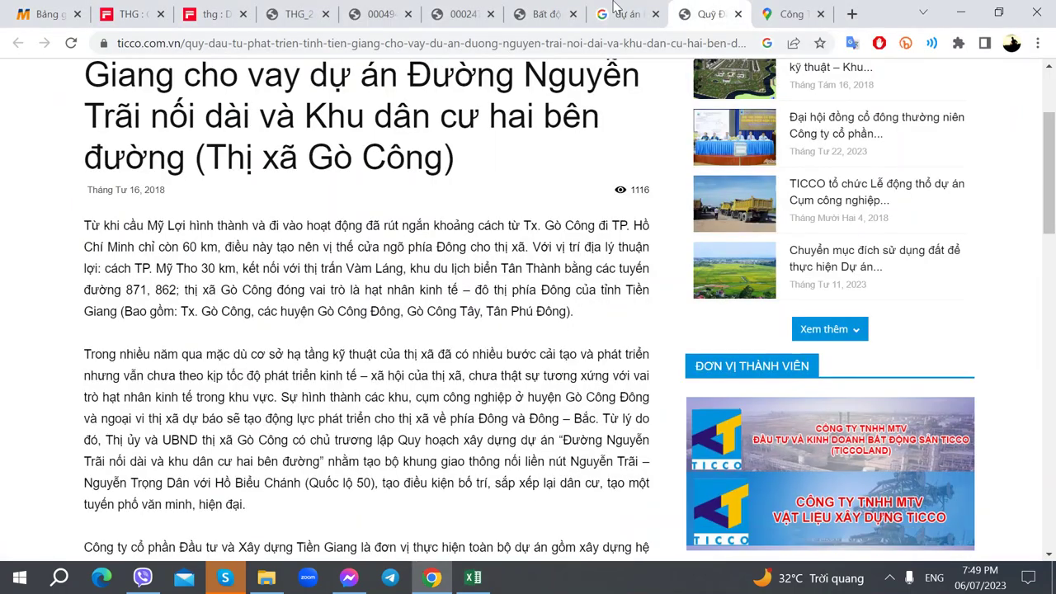
click(284, 12)
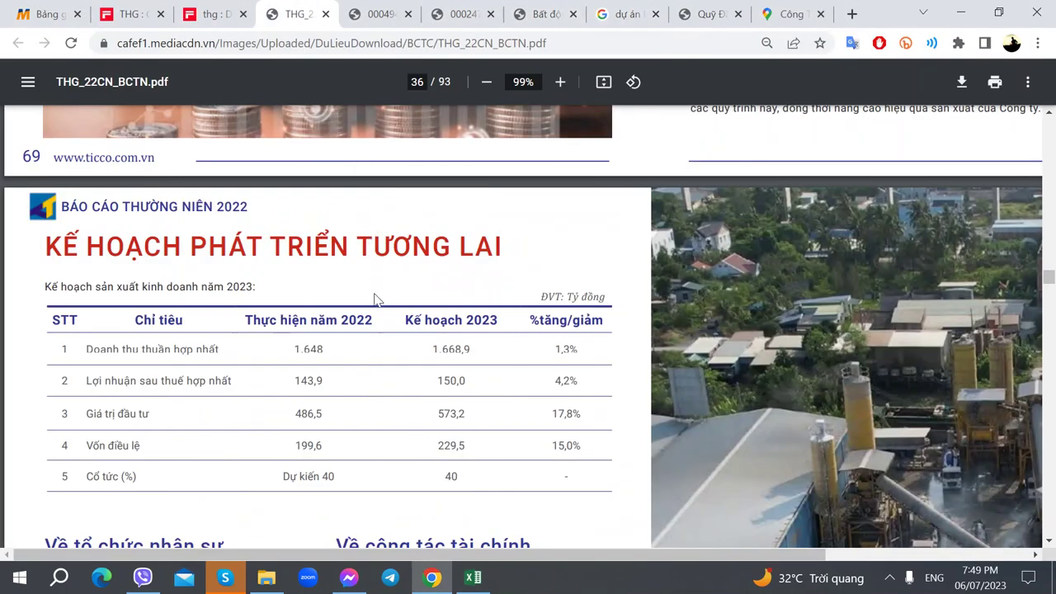
key(alt+Tab)
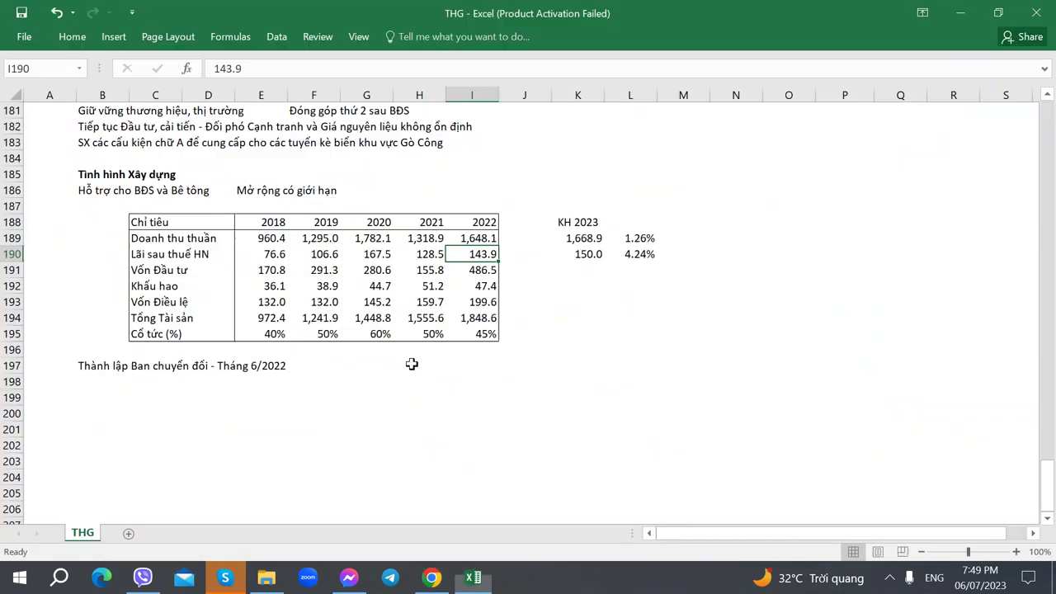
click(582, 270)
key(alt+Tab)
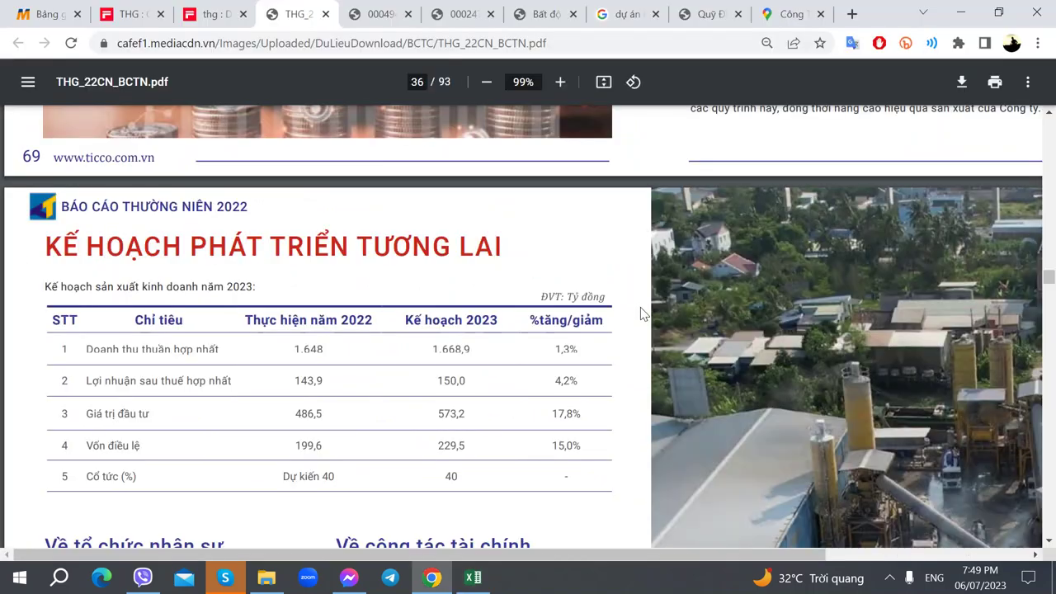
key(alt+Tab)
text(57)
key(alt+Tab)
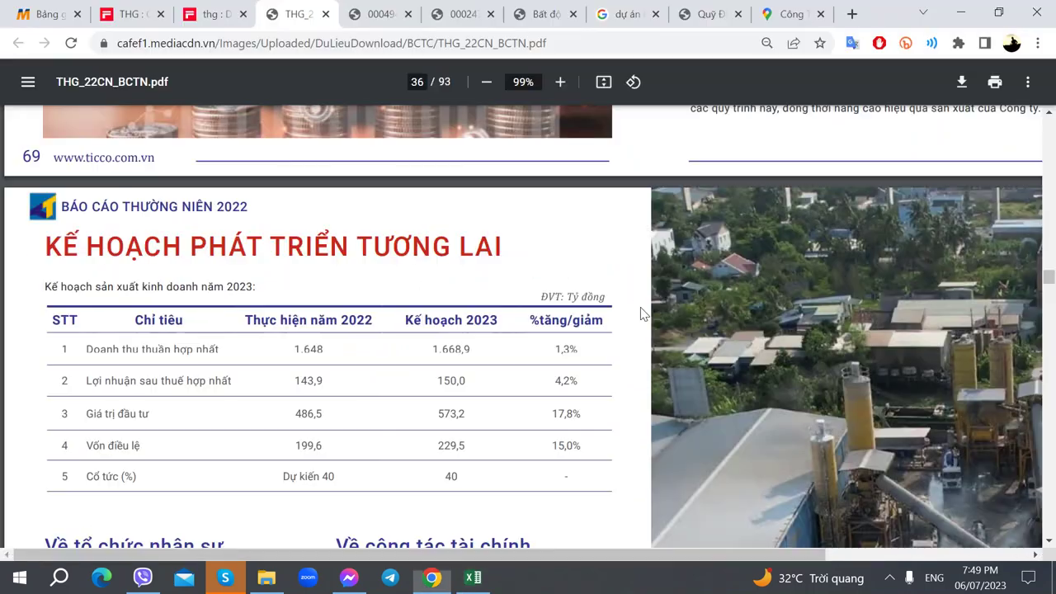
key(alt+Tab)
text(.2)
key(Tab)
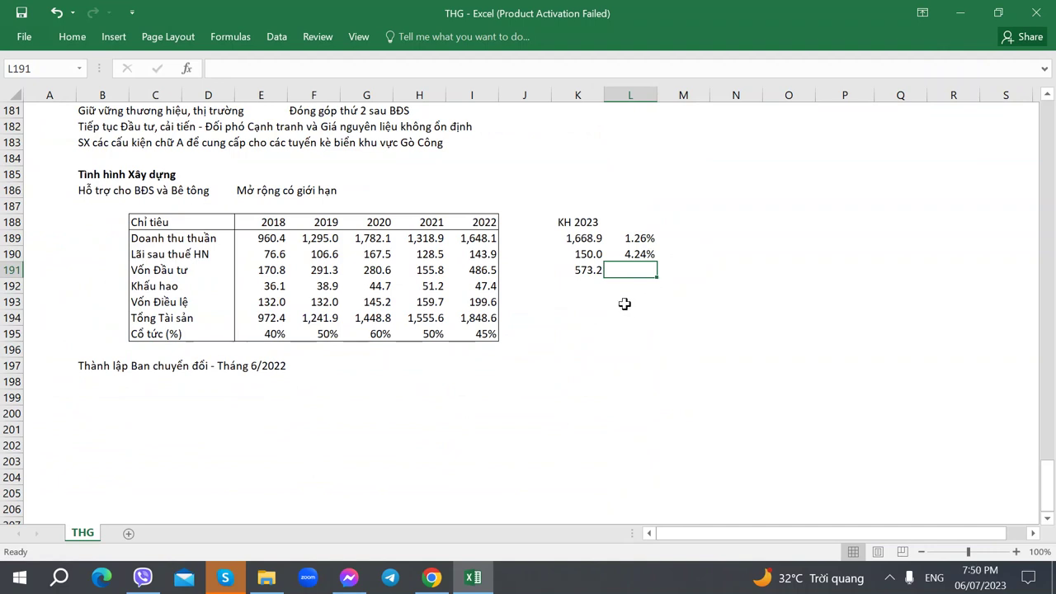
Review the 2018–2022 investment capital row against the 2023 plan, along with the earlier project and 2022 plan notes.
click(462, 270)
click(282, 273)
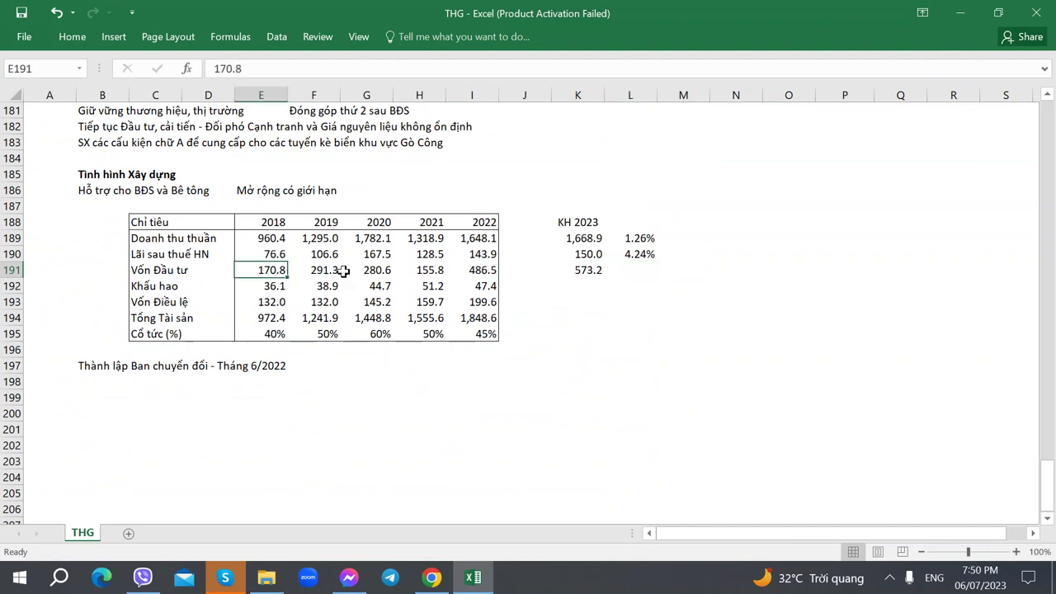
click(368, 270)
click(424, 270)
click(488, 272)
click(585, 268)
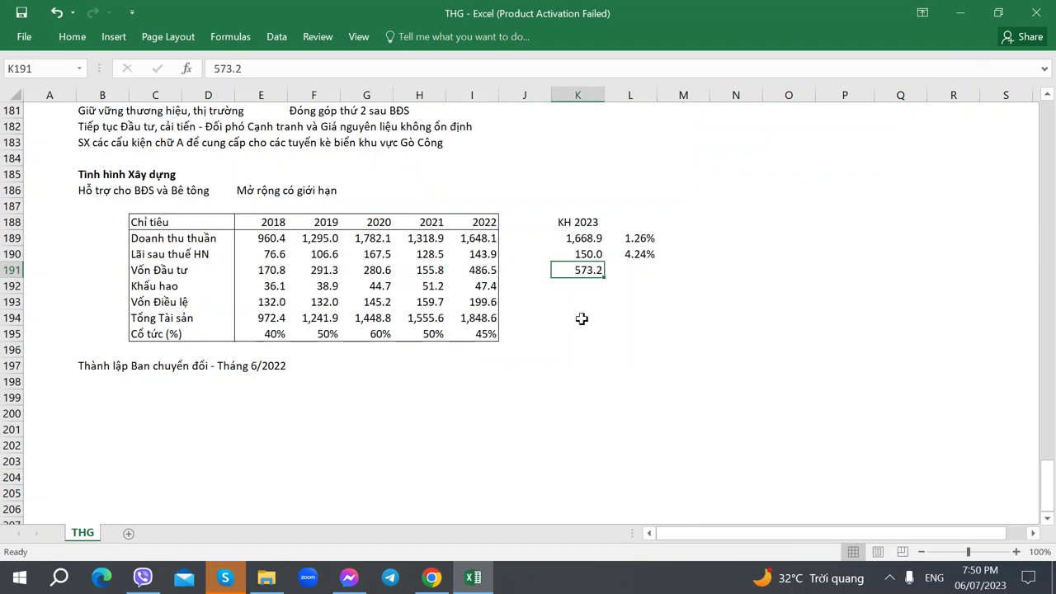
scroll(581, 318, up, 7)
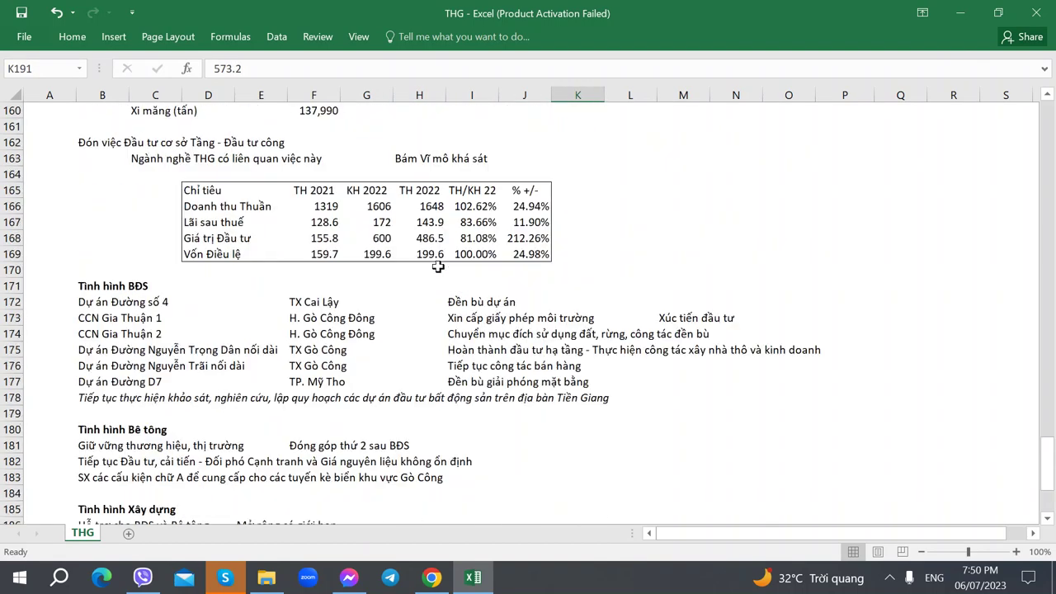
scroll(438, 273, up, 4)
scroll(303, 282, up, 10)
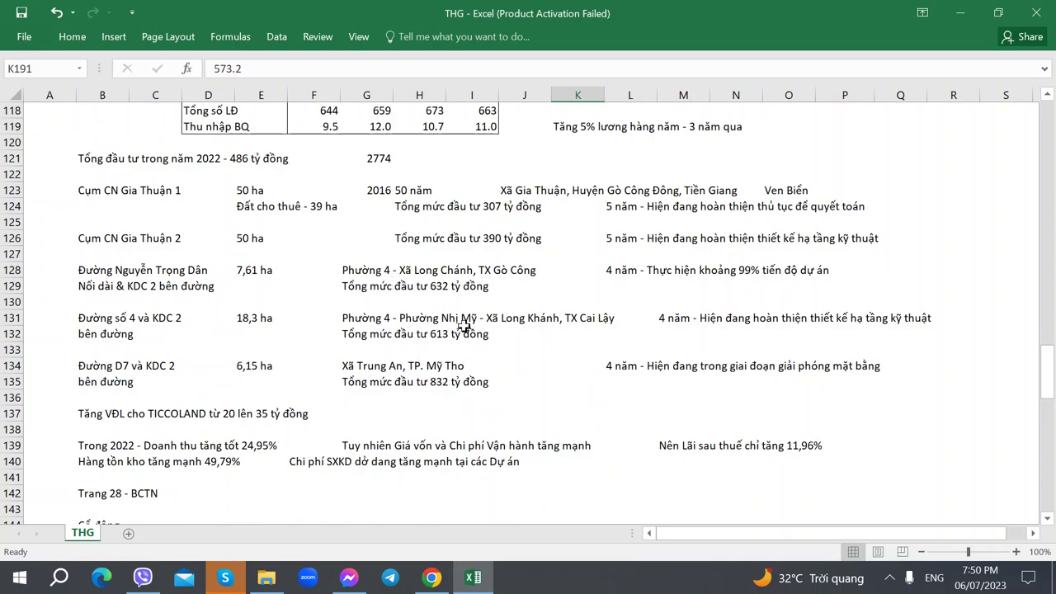
scroll(446, 377, down, 12)
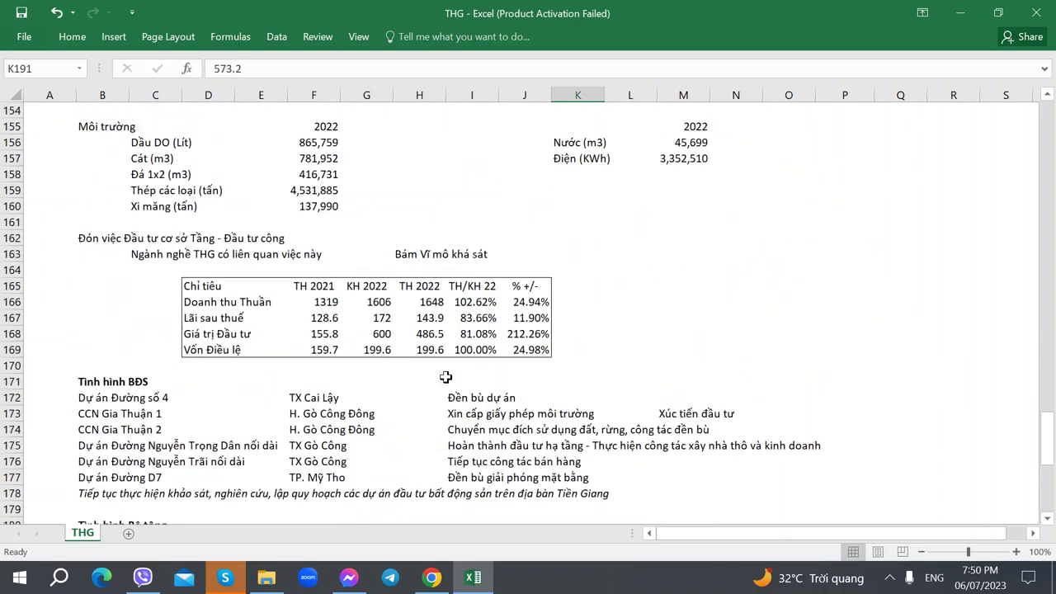
scroll(445, 377, down, 8)
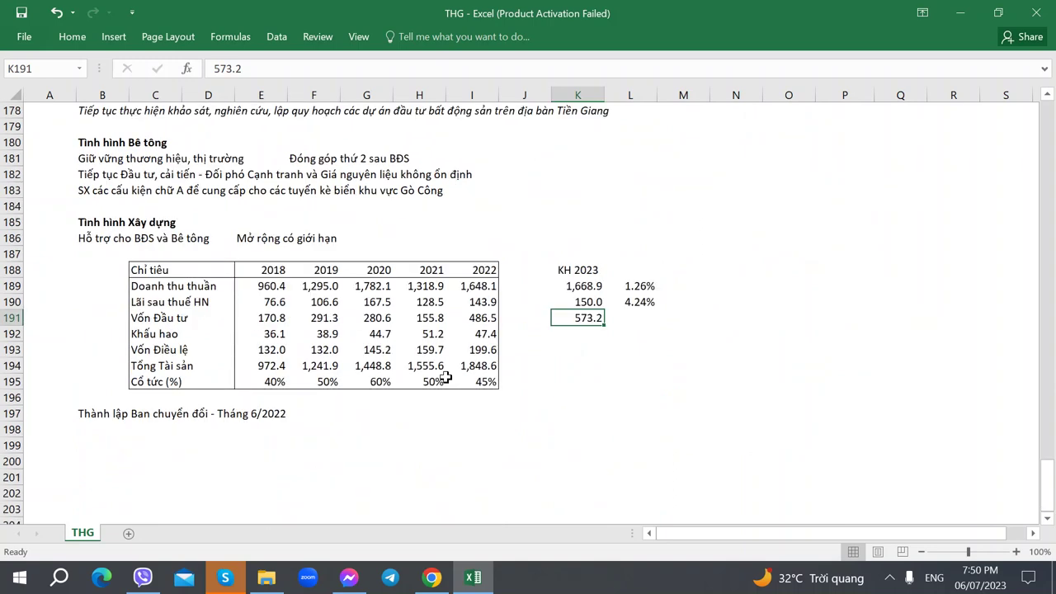
Enter the annual report's planned investment growth of 17.8% in L191 of the Excel worksheet.
click(630, 321)
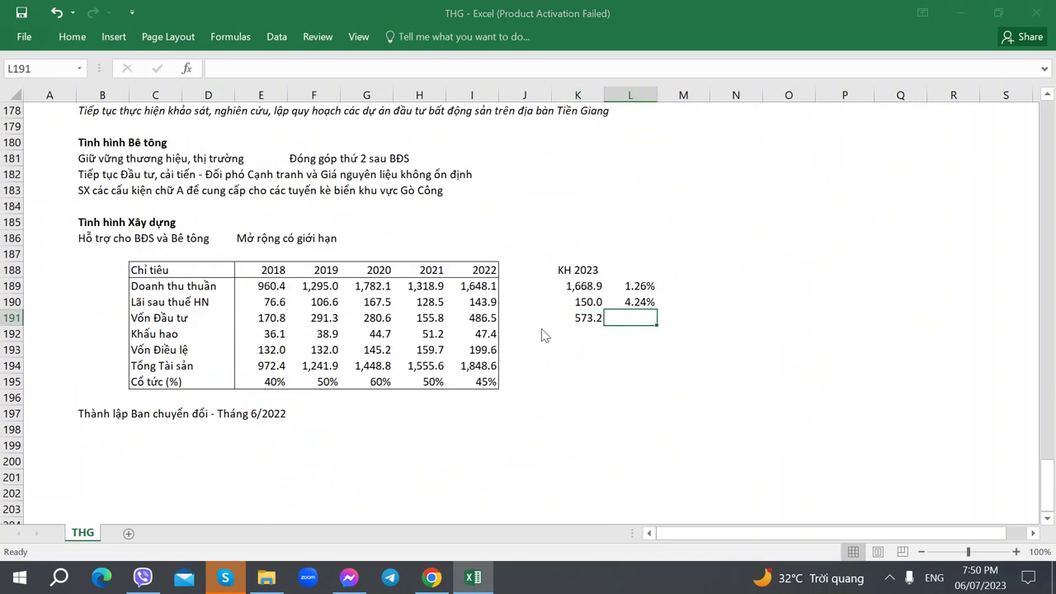
key(alt+Tab)
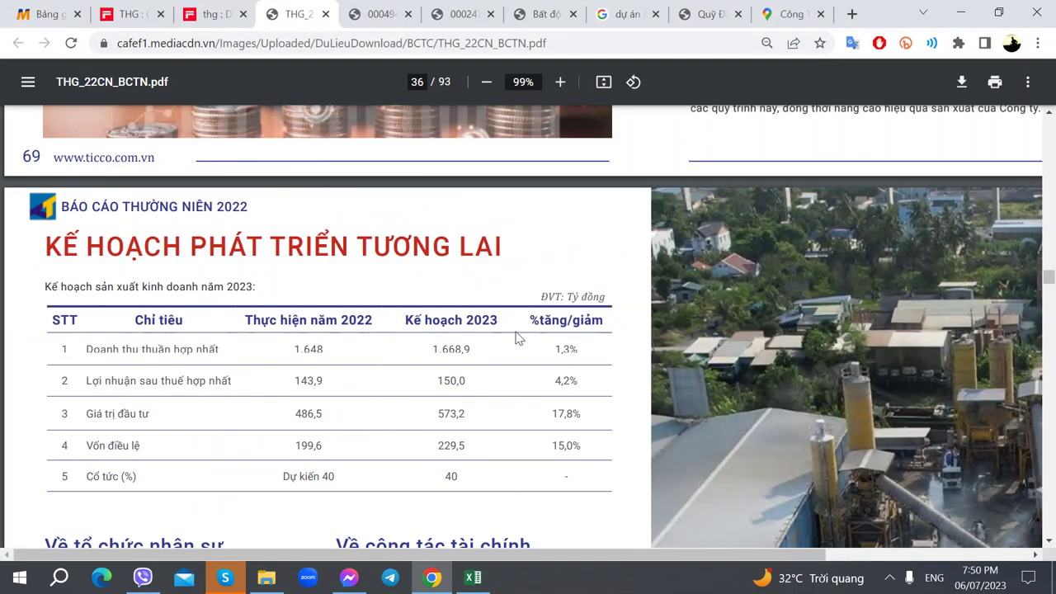
key(alt+Tab)
text(17)
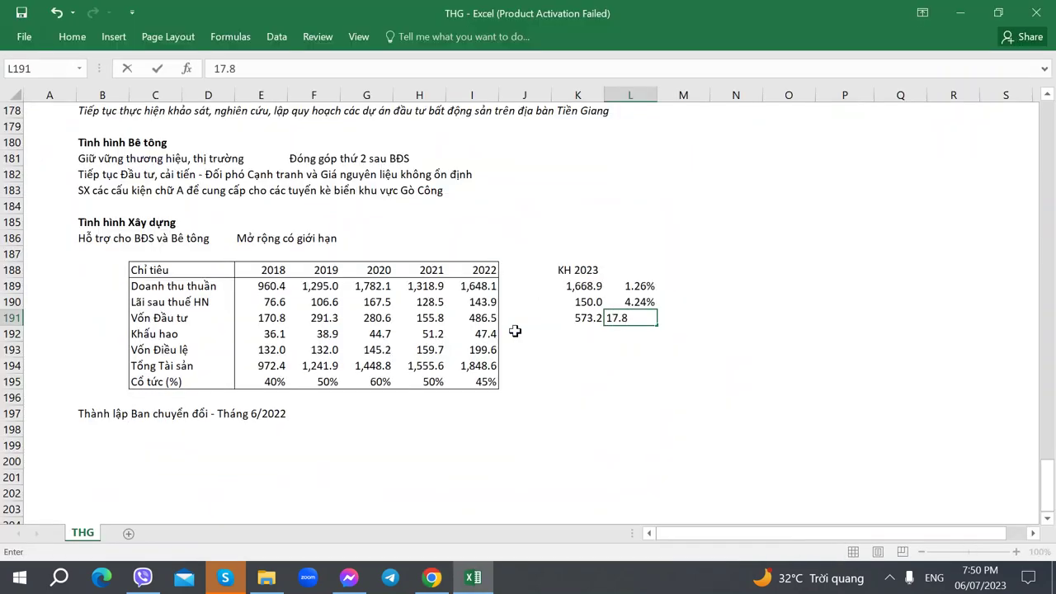
text(.8%)
key(Tab)
key(alt+Tab)
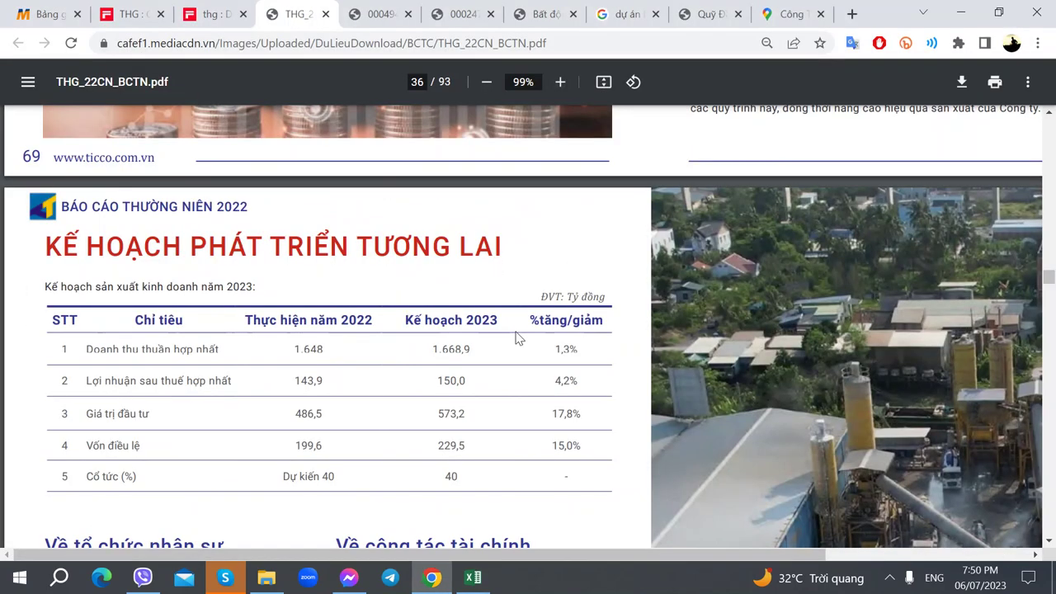
key(alt+Tab)
key(alt+Tab)
key(alt+Tab)
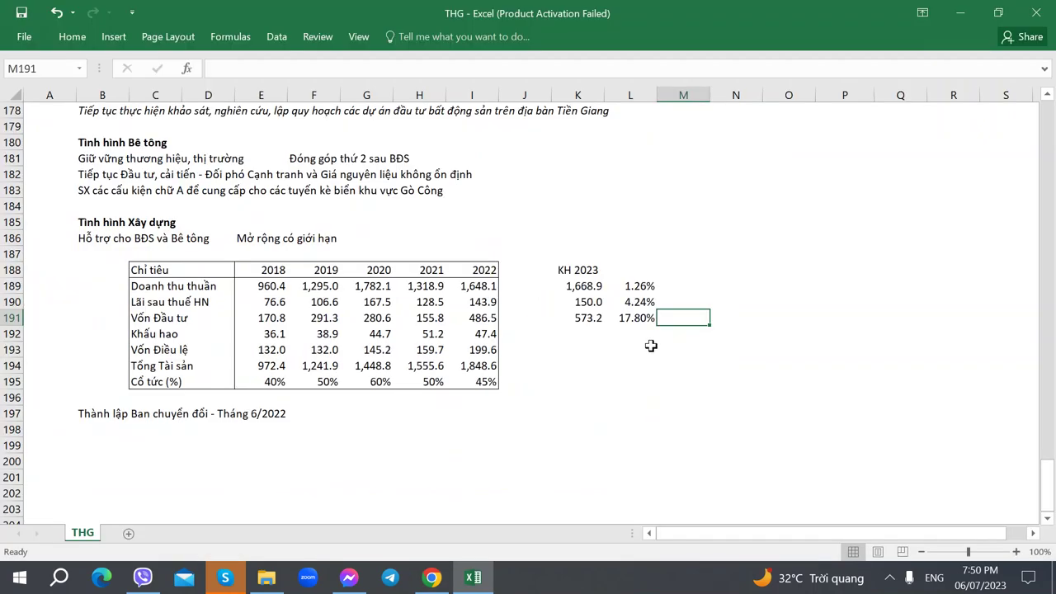
Copy the growth formula from L190 into L191 to calculate the planned investment growth over 2022.
click(635, 303)
key(ctrl+c)
key(Down)
key(ctrl+v)
key(Down)
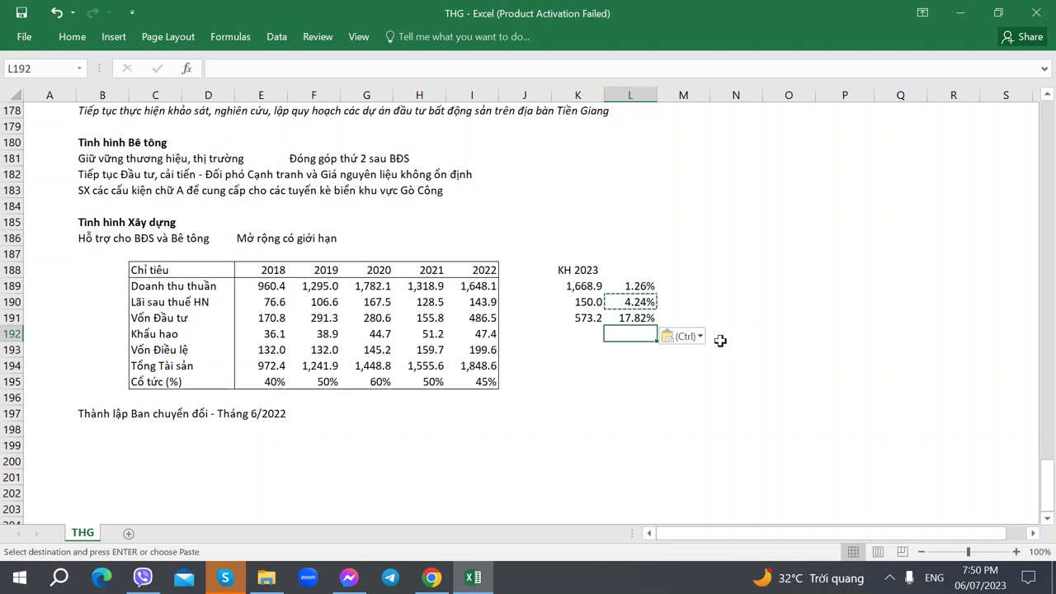
click(612, 368)
click(625, 334)
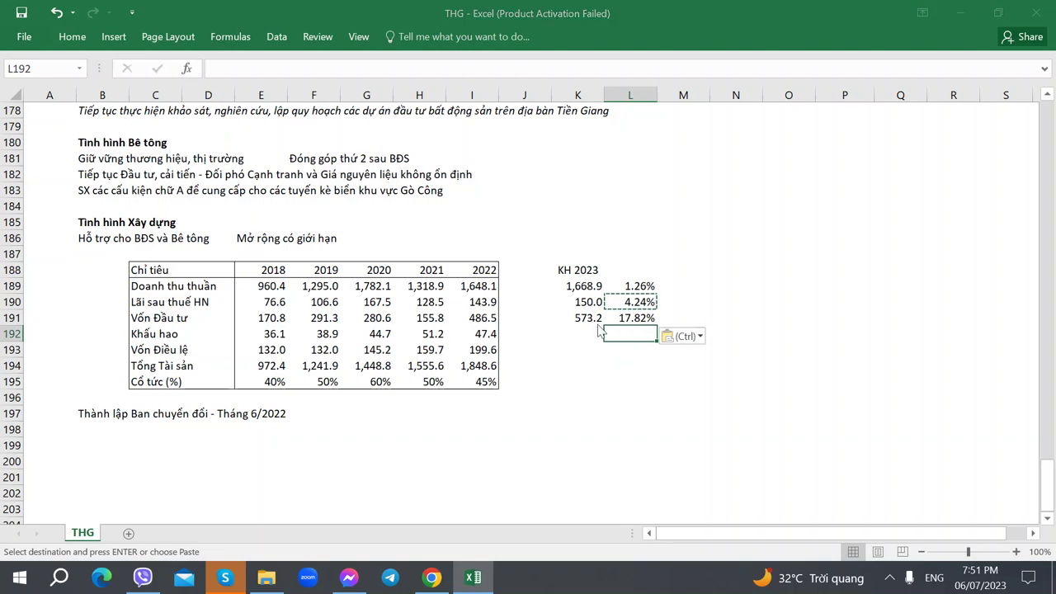
Review the real estate projects and their locations in rows 172–177, including the CCN Gia Thuận entries, alongside the 2023 plan.
key(alt+Tab)
key(alt+Tab)
scroll(428, 363, up, 1)
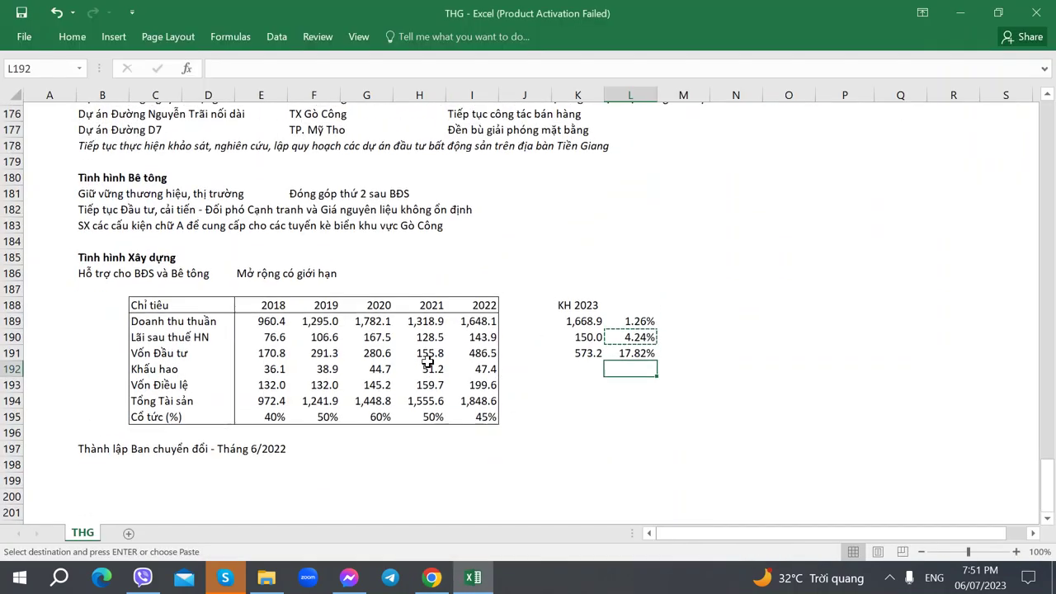
scroll(428, 363, up, 4)
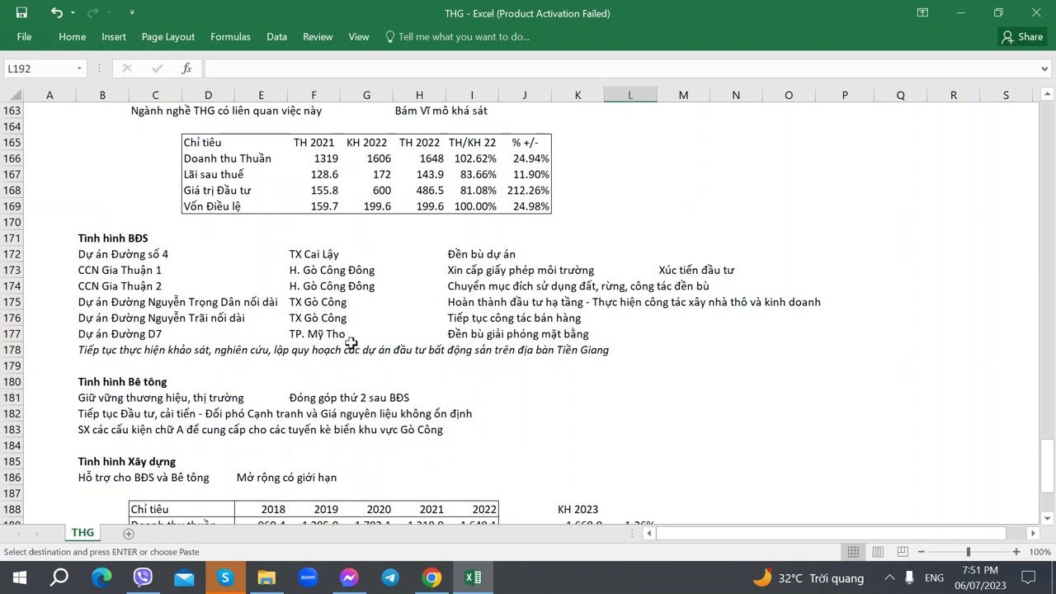
click(307, 254)
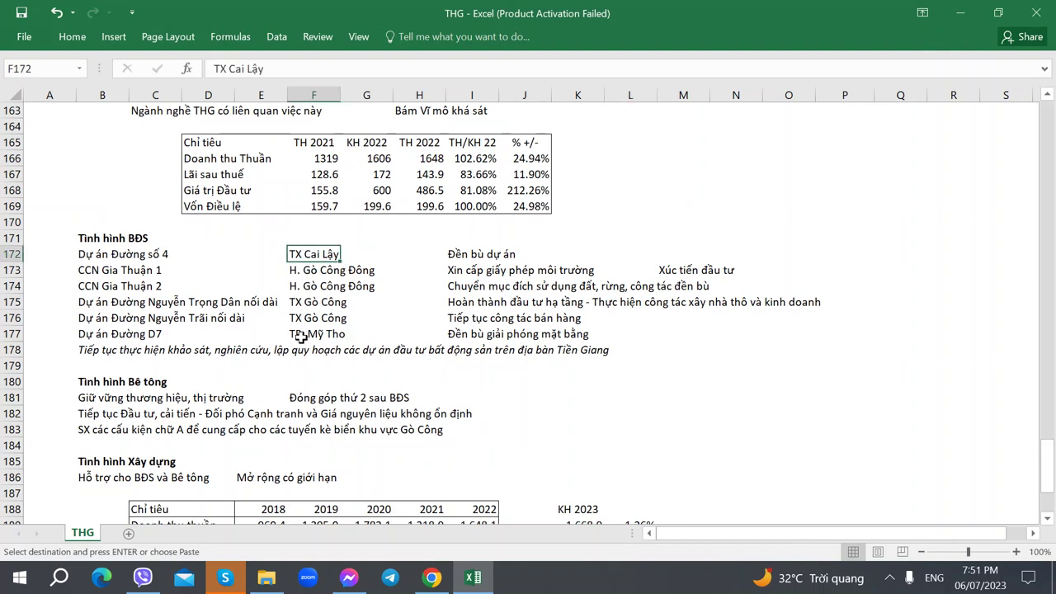
click(301, 308)
click(295, 317)
click(306, 252)
click(296, 303)
click(295, 329)
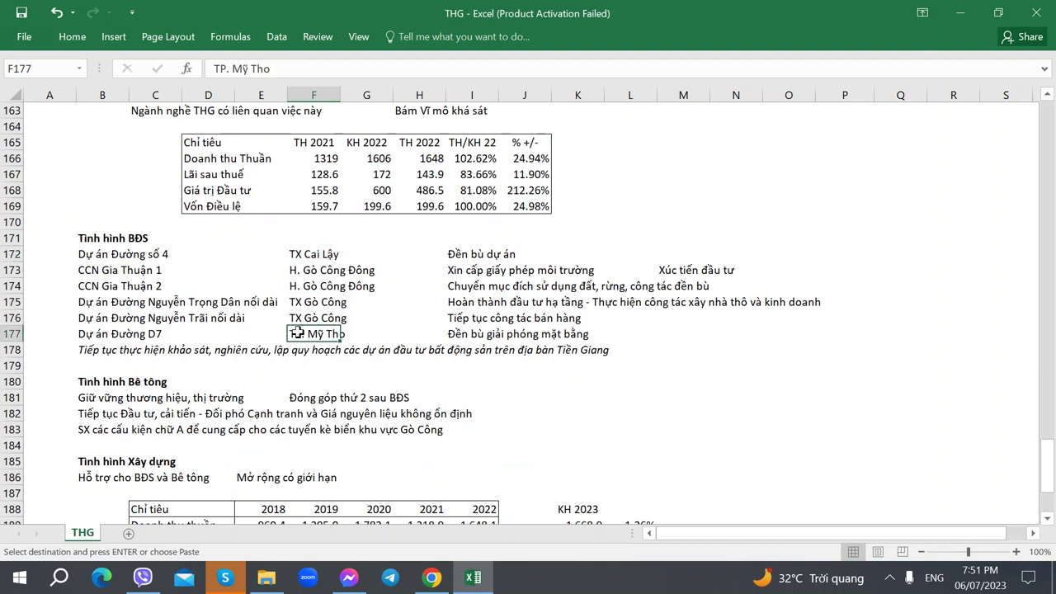
click(297, 253)
click(299, 331)
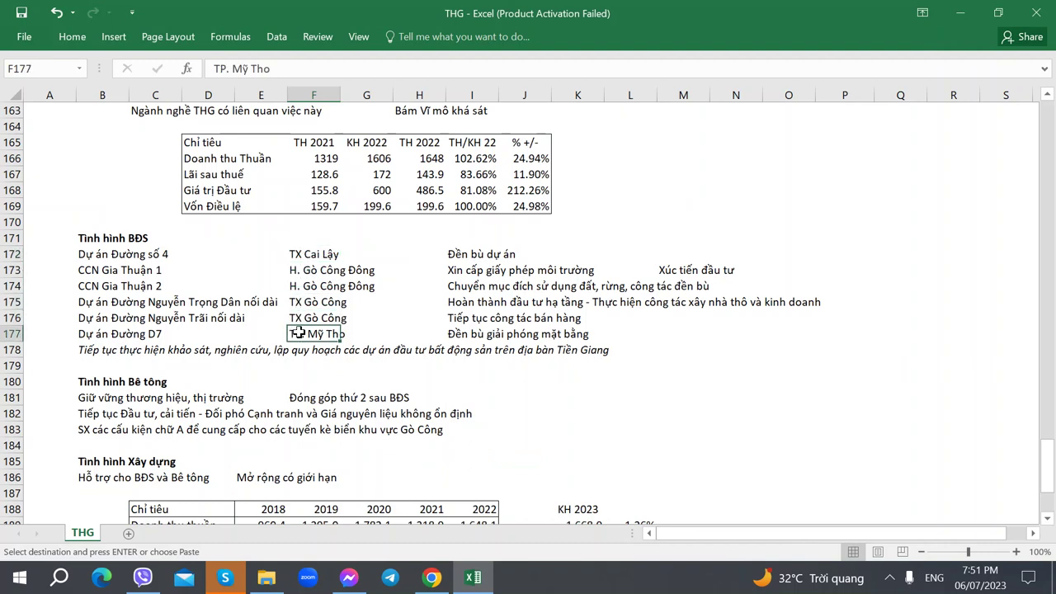
click(303, 273)
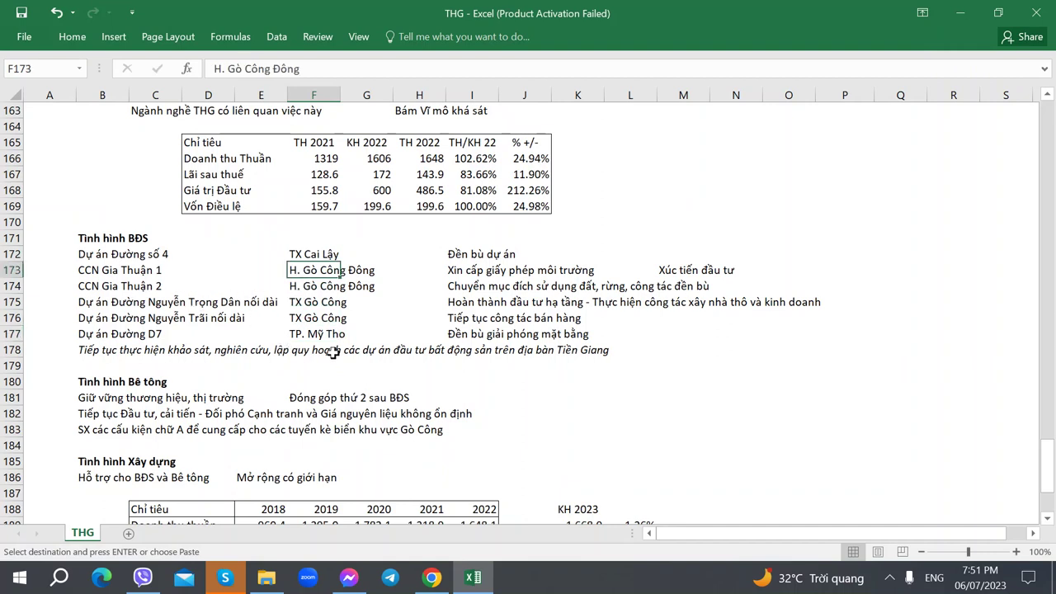
scroll(332, 352, down, 1)
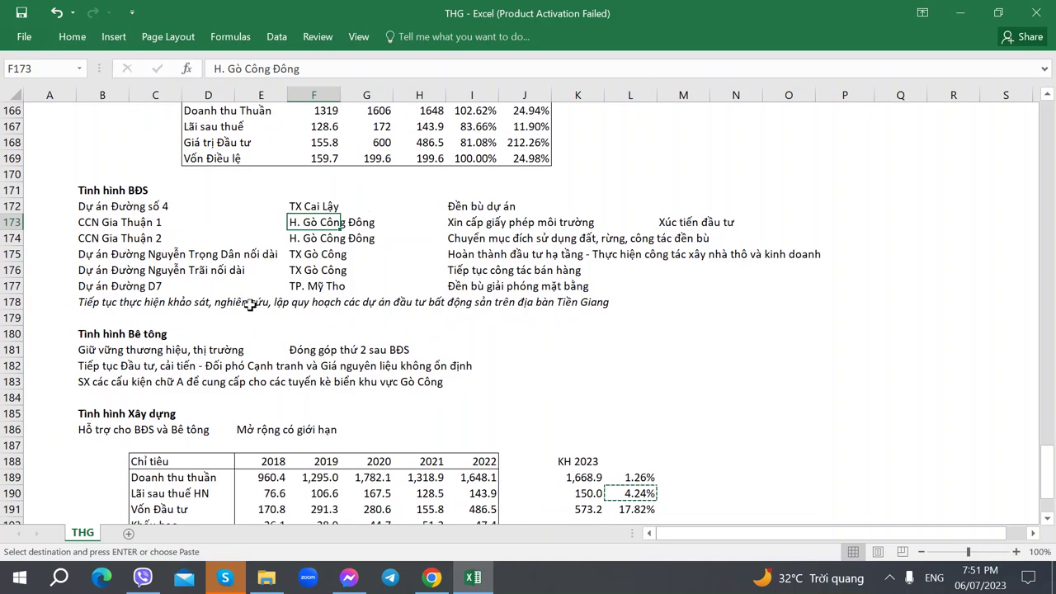
scroll(311, 373, down, 5)
key(alt+Tab)
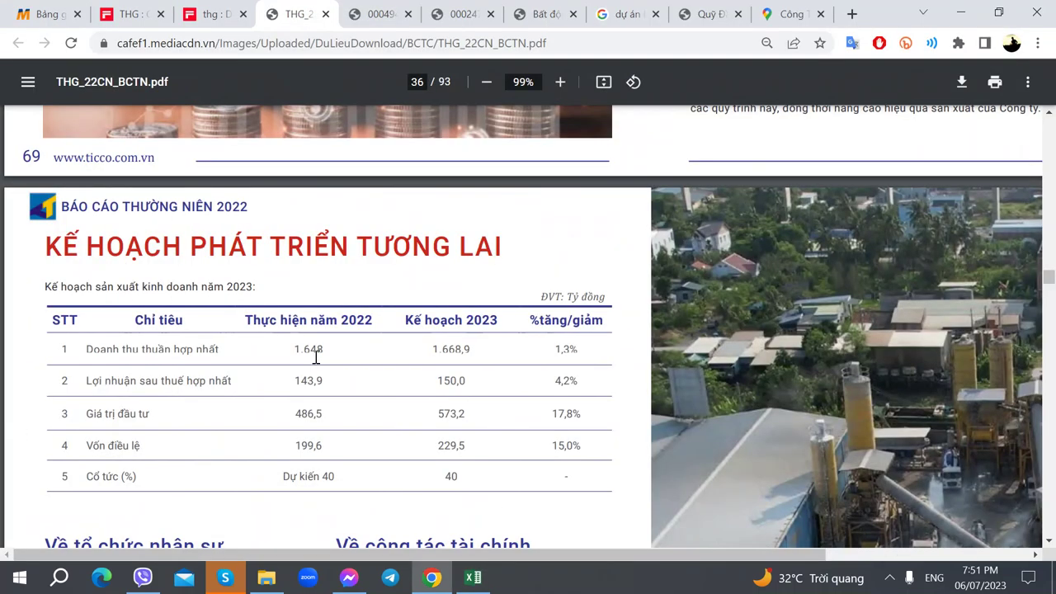
key(alt+Tab)
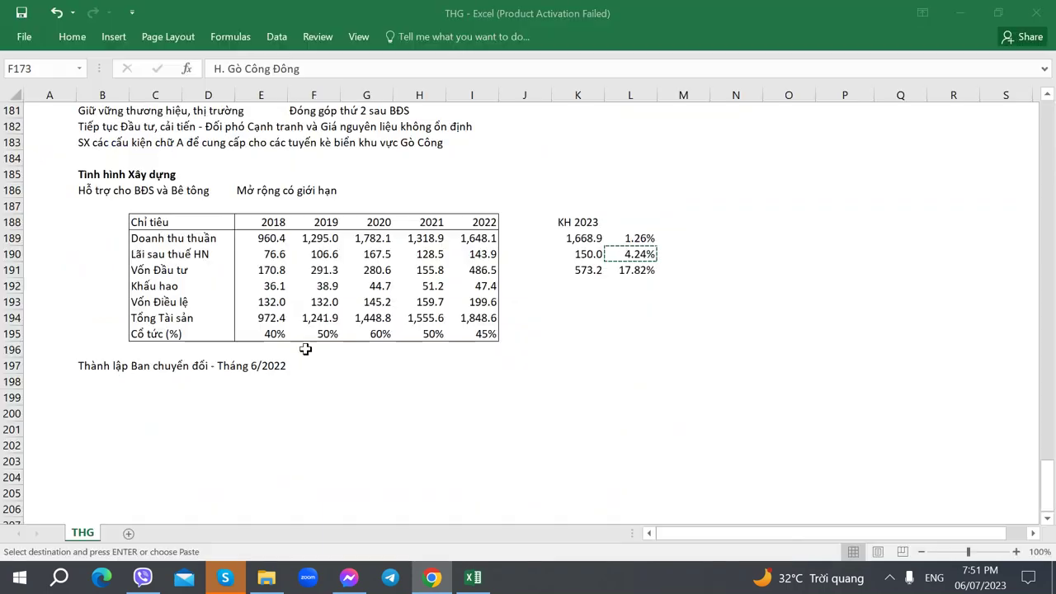
scroll(213, 282, up, 6)
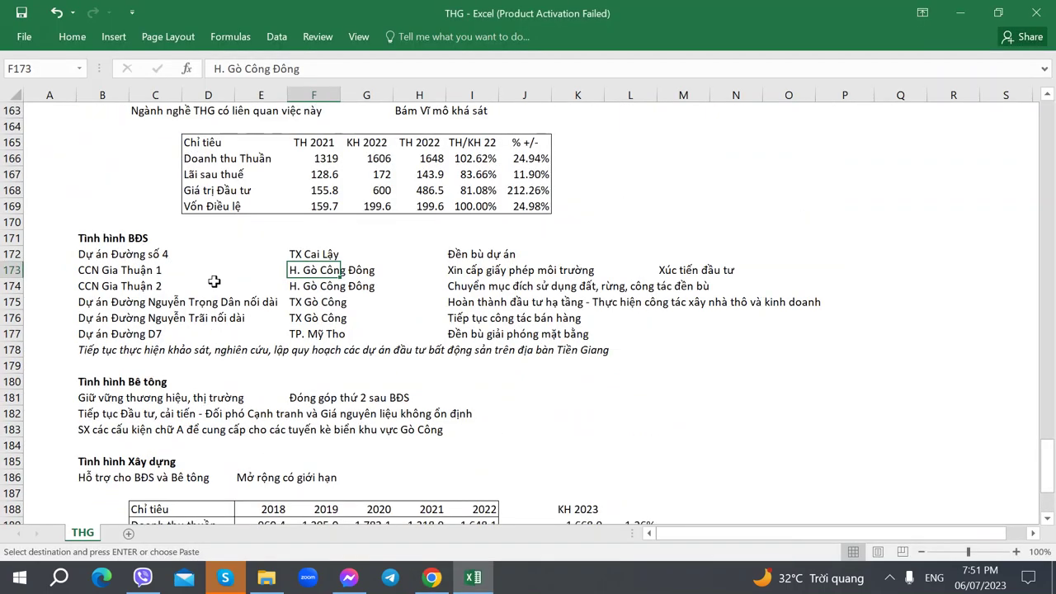
click(93, 269)
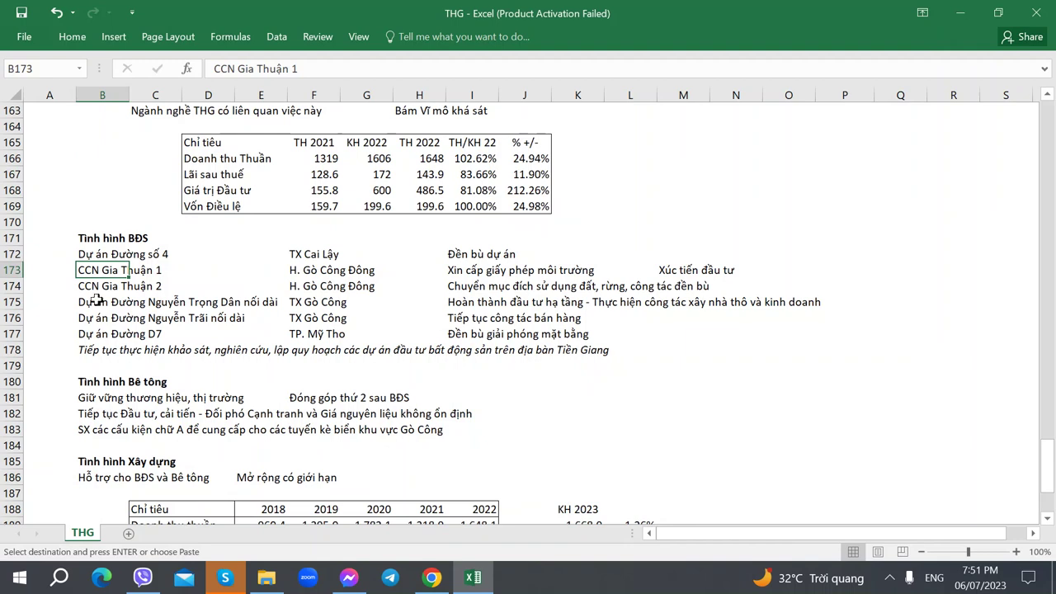
scroll(97, 300, down, 3)
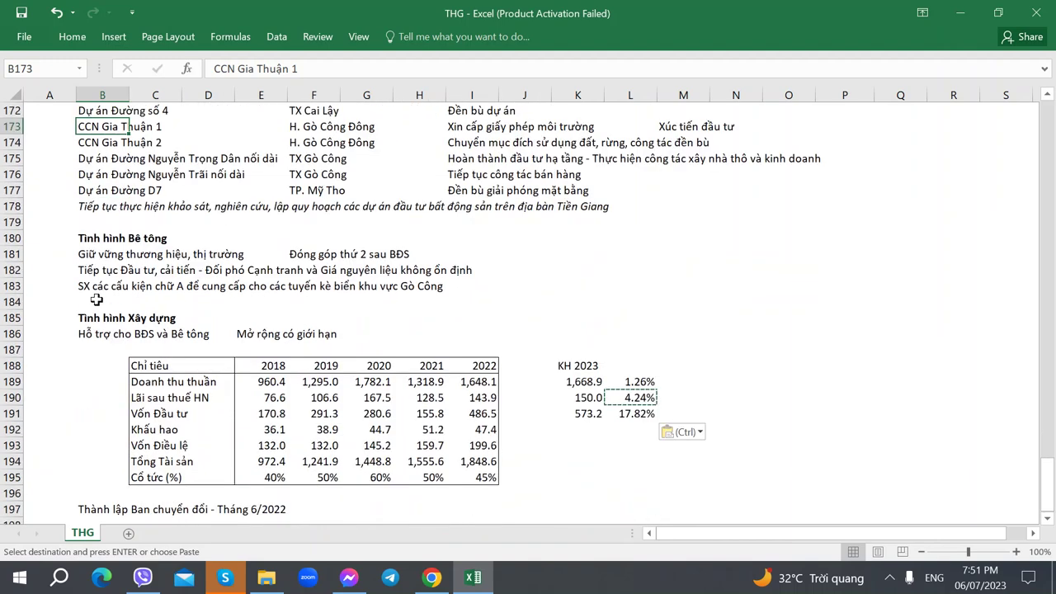
Switch to the 2022 consolidated financial statements PDF in Chrome and read the revenue recognition policy in note 3.17, including real estate sales conditions.
key(alt+Tab)
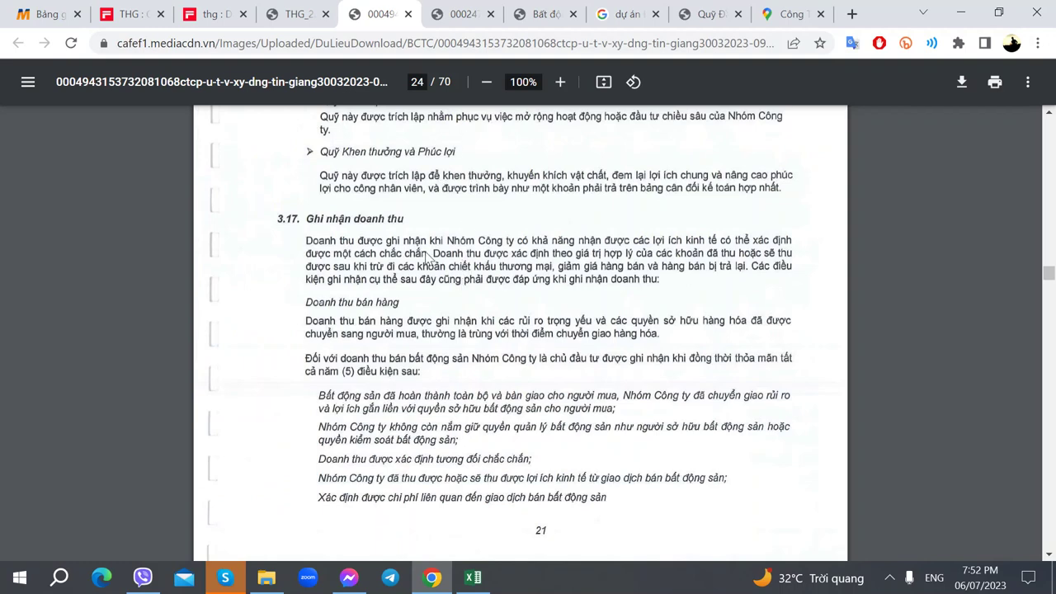
scroll(362, 288, up, 3)
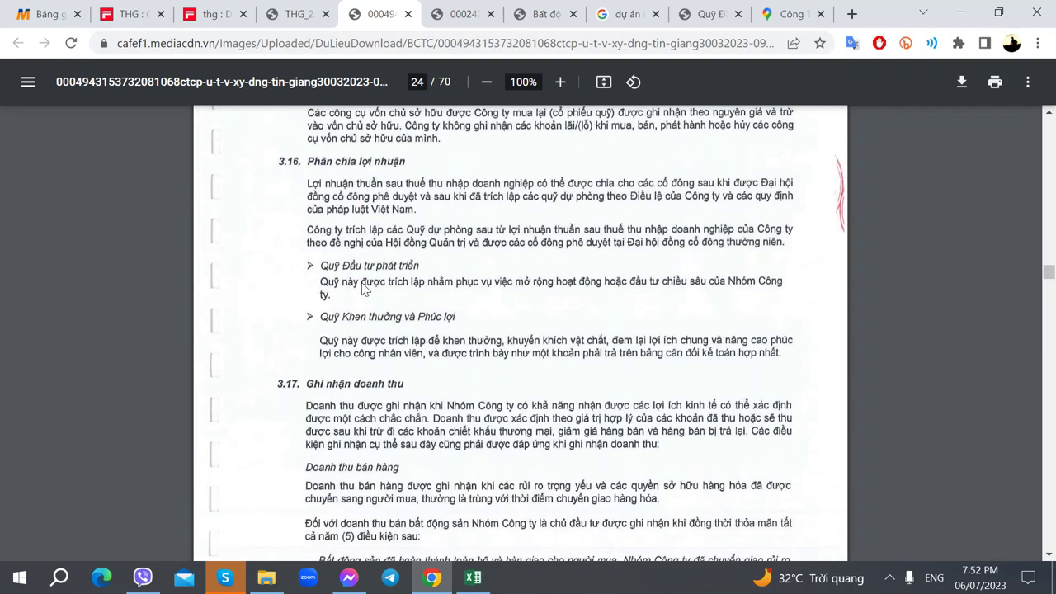
scroll(361, 288, down, 3)
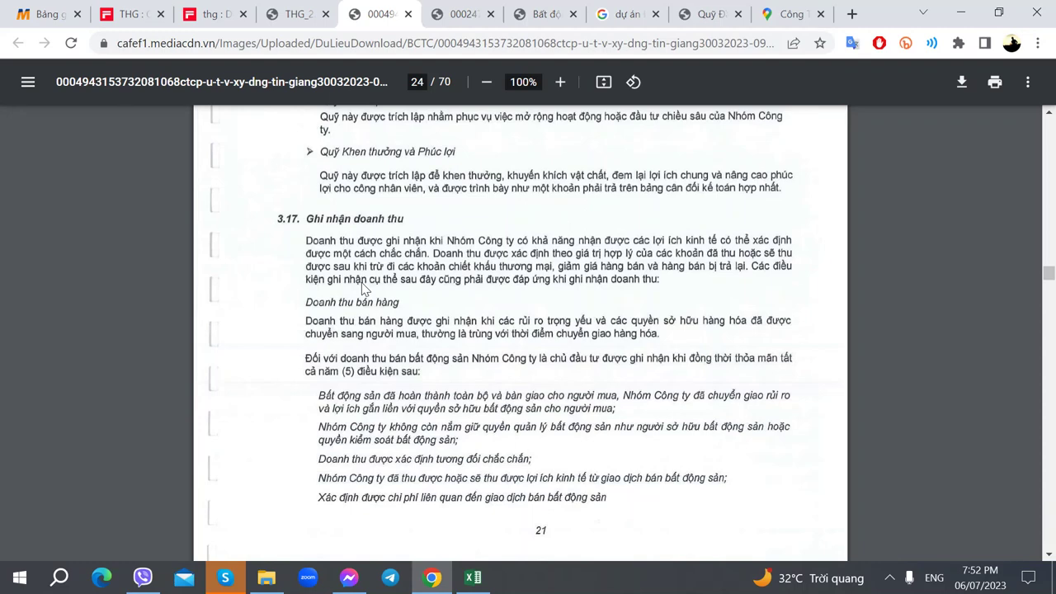
scroll(361, 288, down, 1)
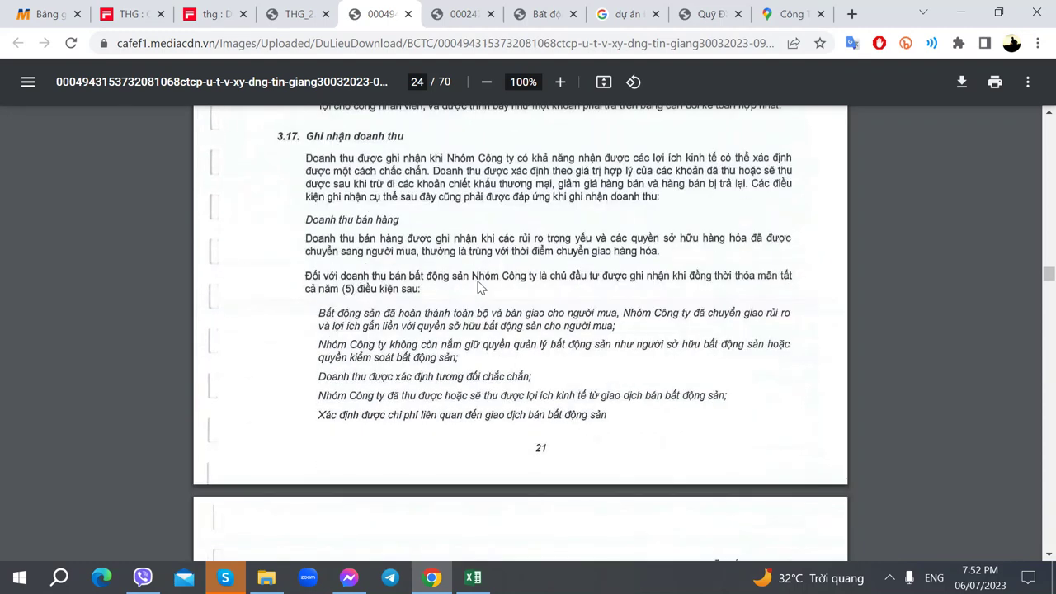
scroll(437, 297, down, 5)
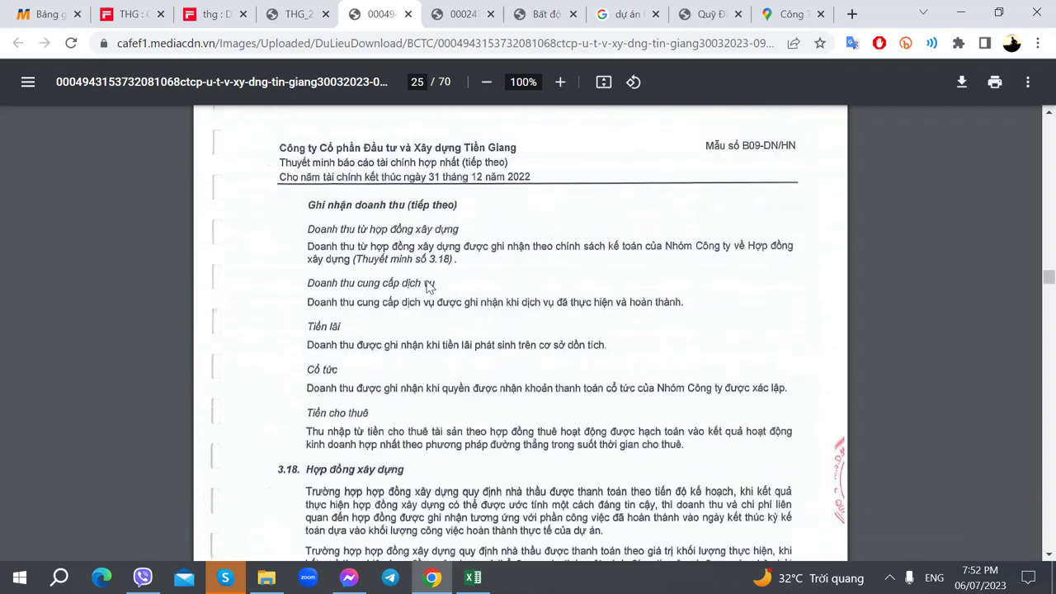
scroll(370, 216, up, 1)
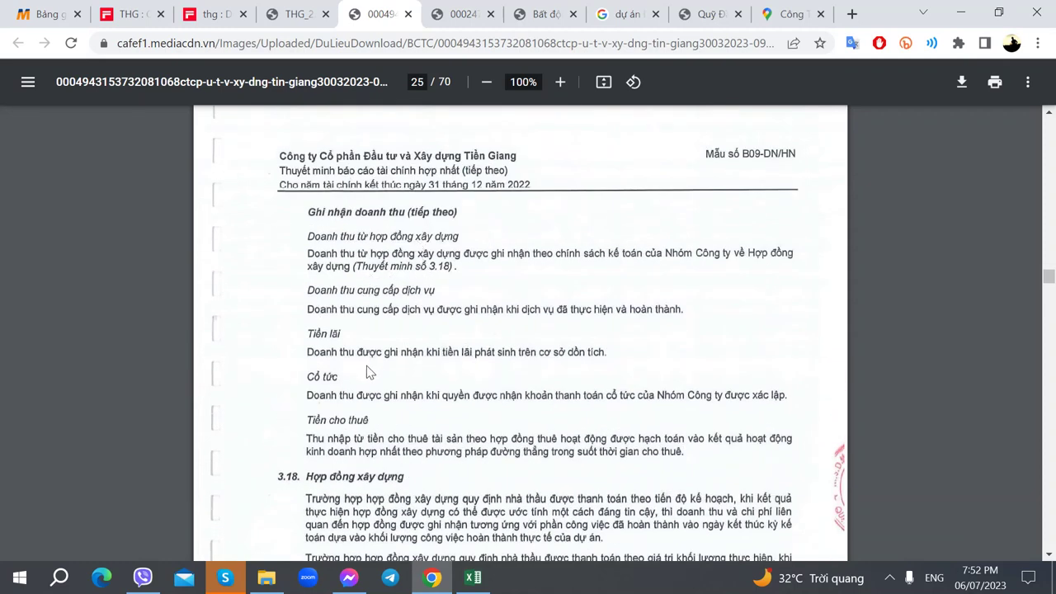
scroll(342, 373, up, 3)
scroll(345, 371, down, 5)
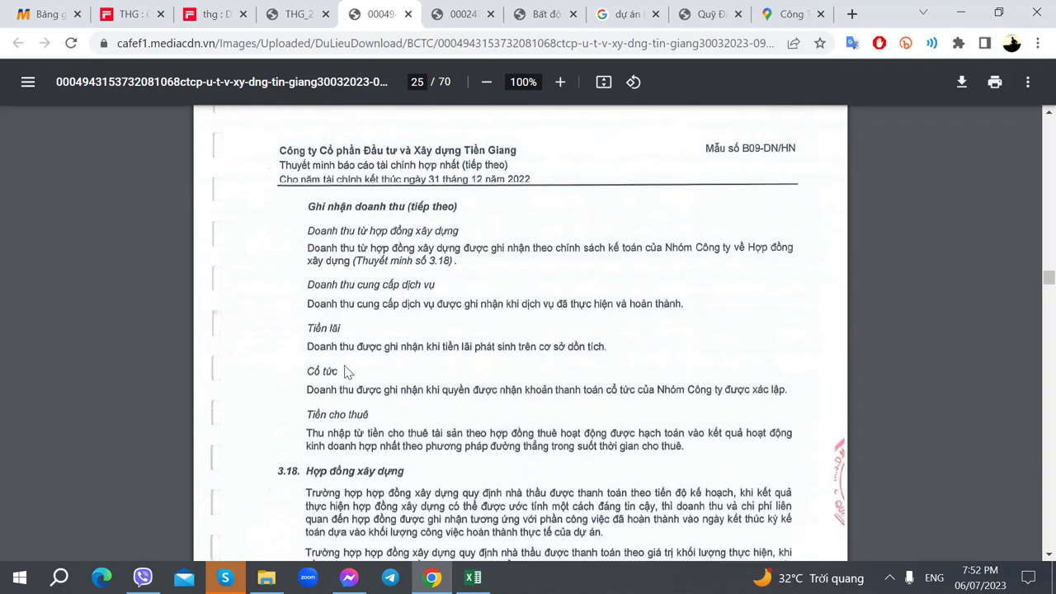
scroll(344, 373, down, 3)
scroll(345, 373, up, 15)
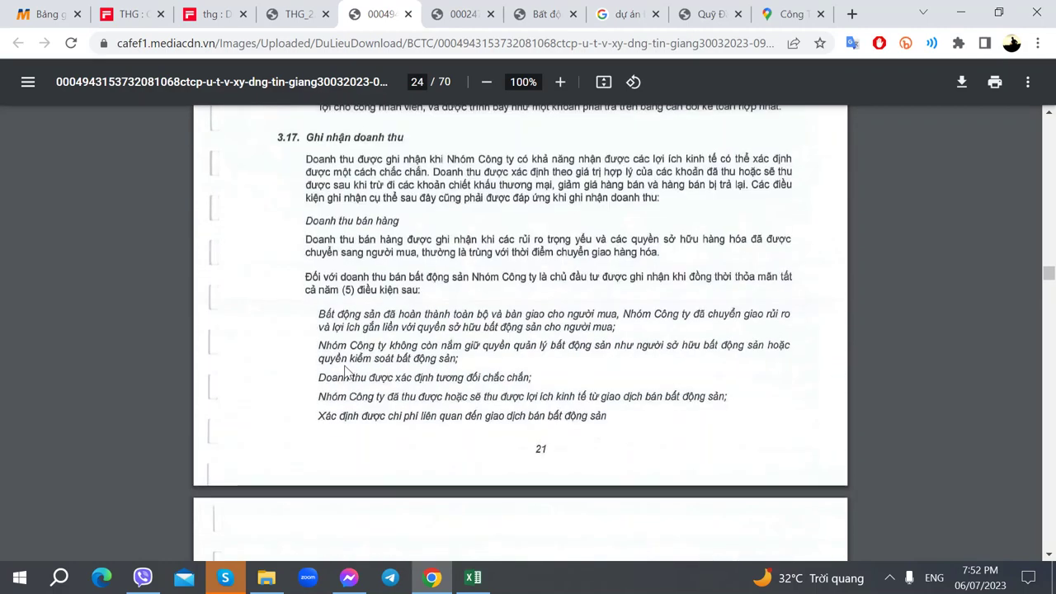
scroll(345, 373, down, 3)
scroll(346, 372, up, 2)
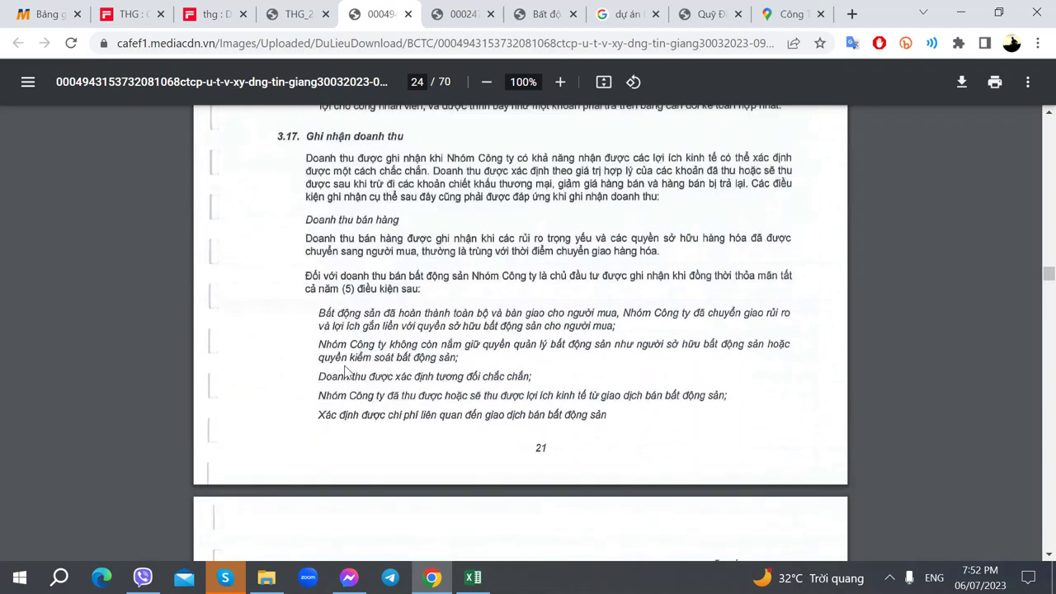
scroll(345, 355, down, 1)
scroll(510, 381, down, 1)
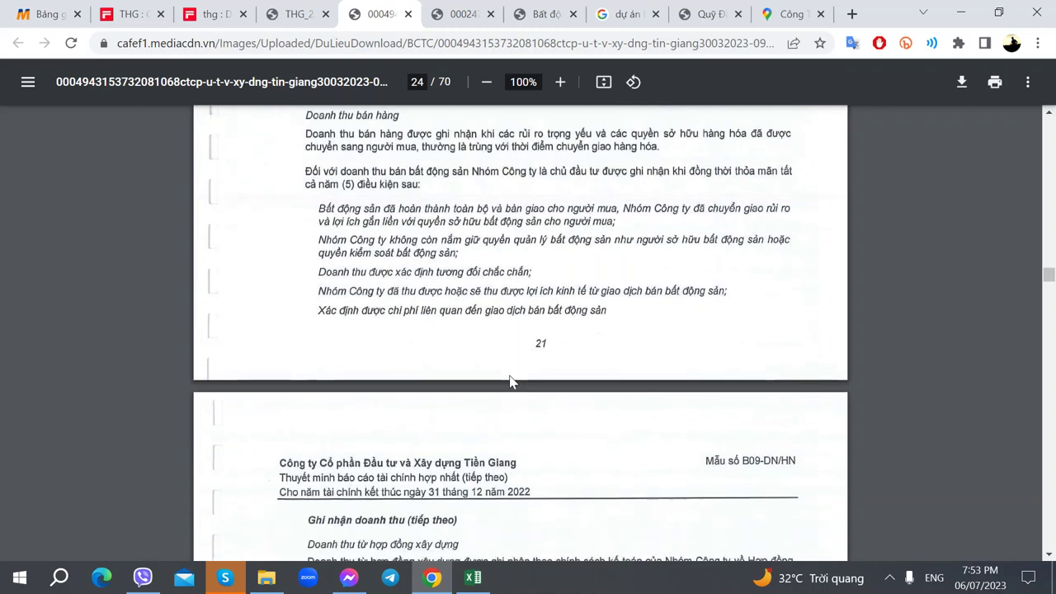
scroll(506, 377, up, 2)
scroll(510, 378, down, 5)
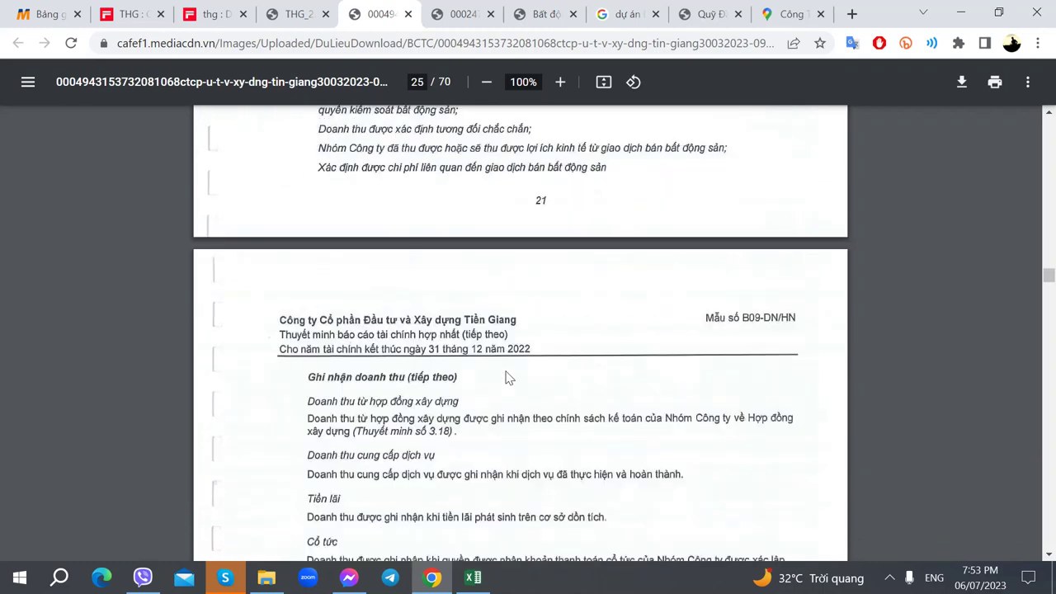
scroll(507, 378, up, 4)
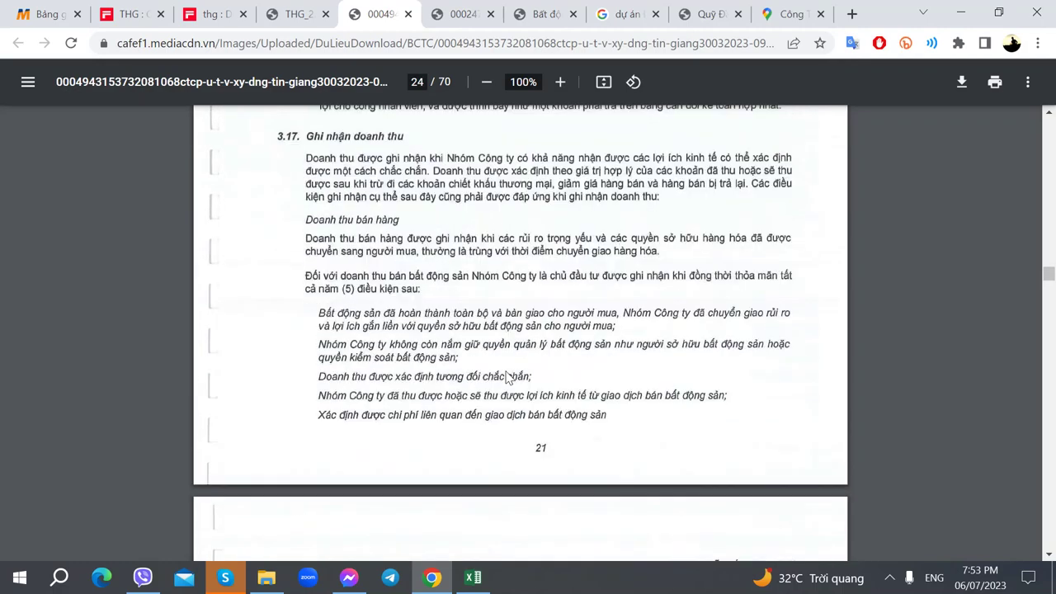
Return to the Excel worksheet and enter the note "CCN - Hạch toán 1 lần" in N186.
click(296, 14)
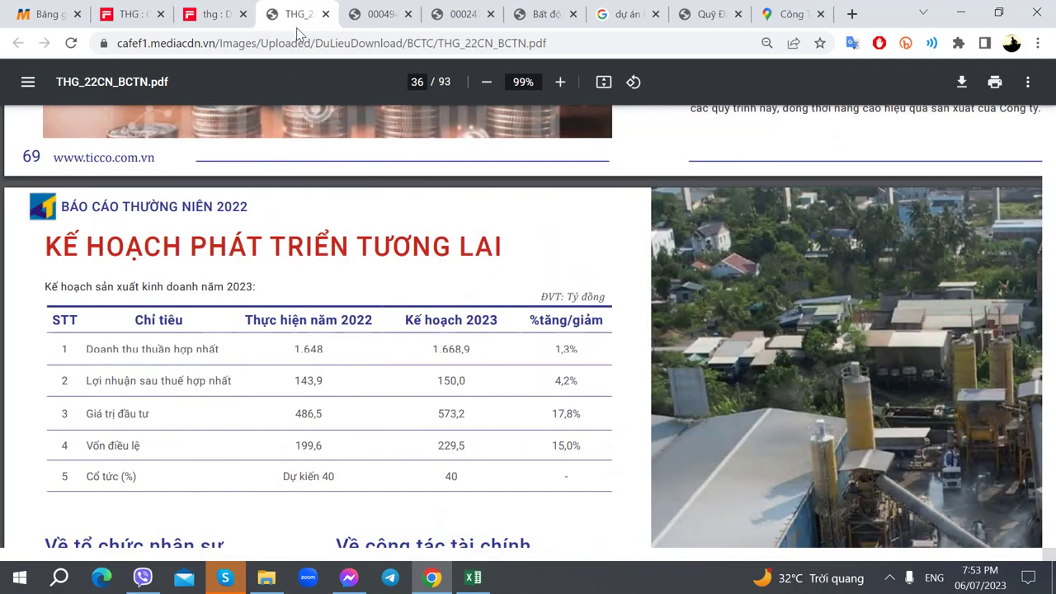
click(473, 578)
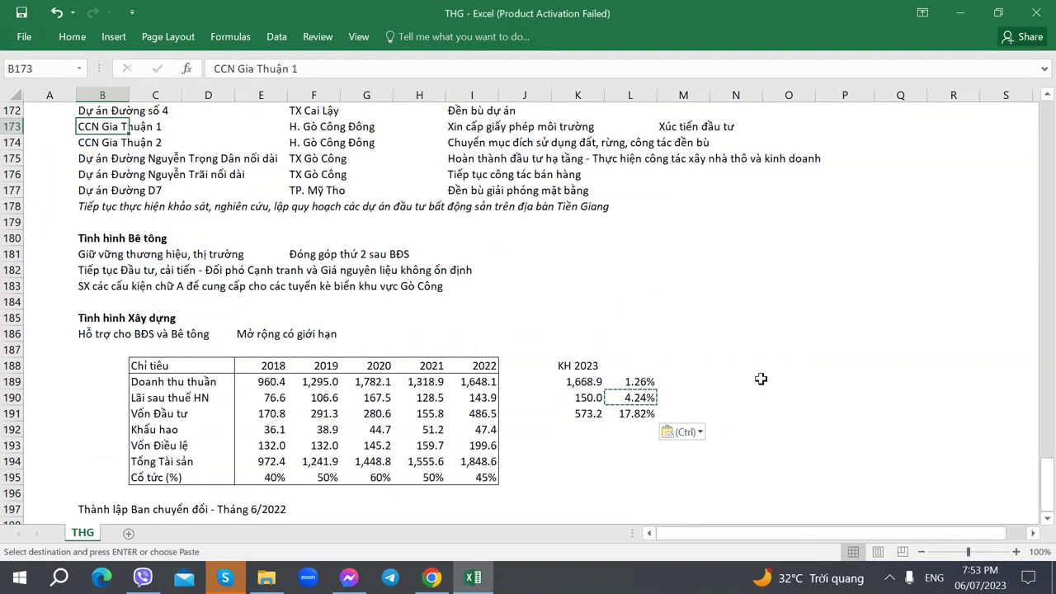
click(758, 367)
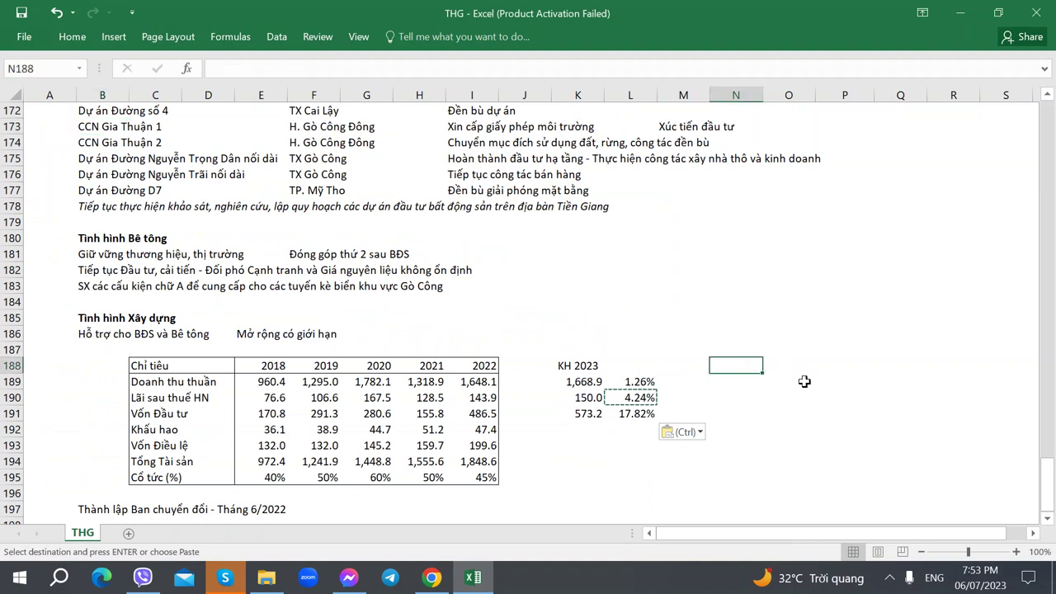
key(Right)
key(Up)
key(Up)
key(Left)
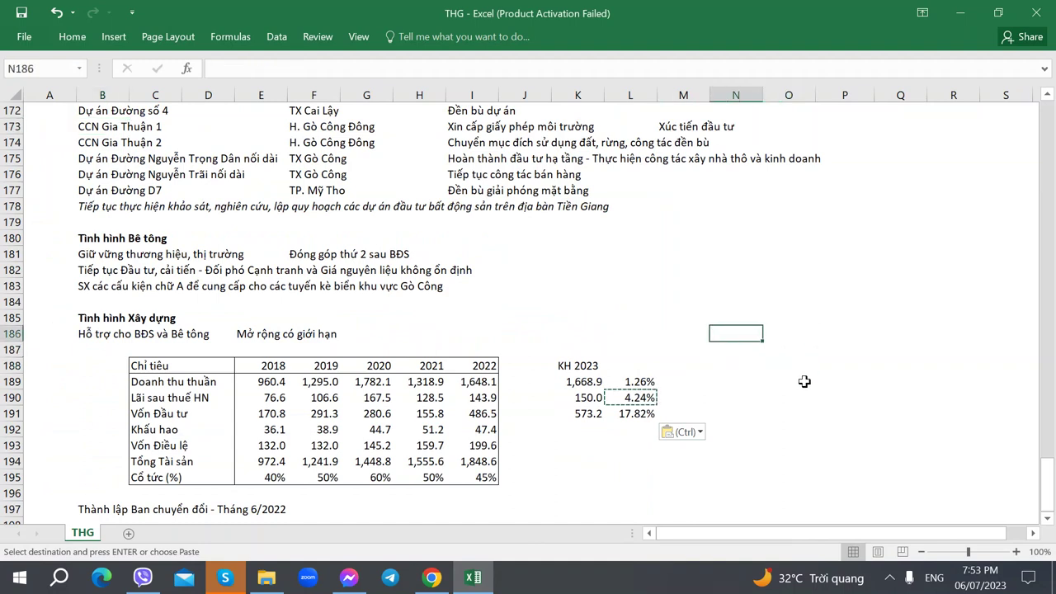
text(CCN - Hạch)
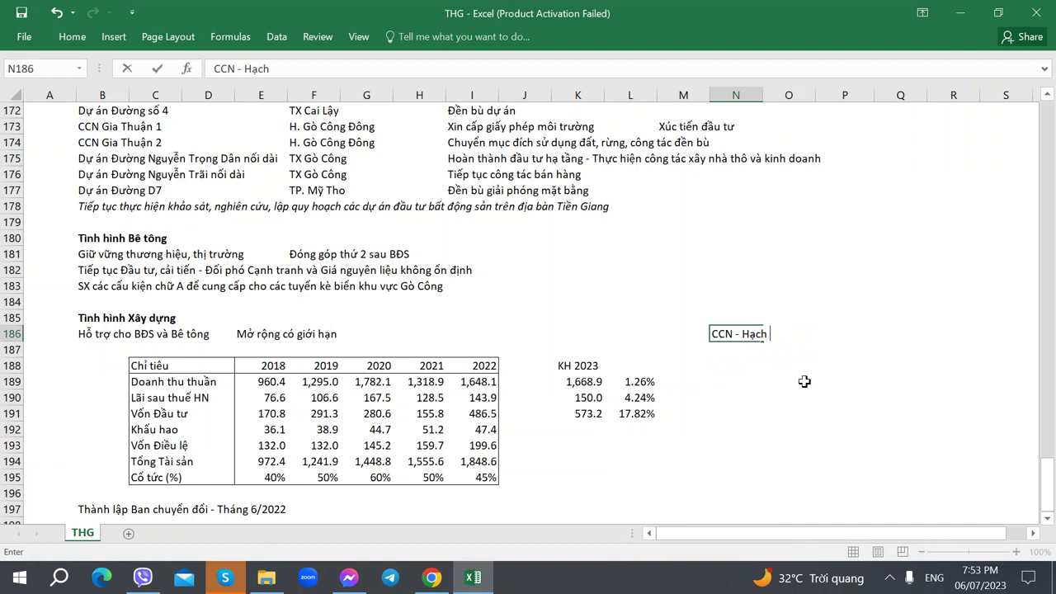
text( toàn 1 lần)
key(Return)
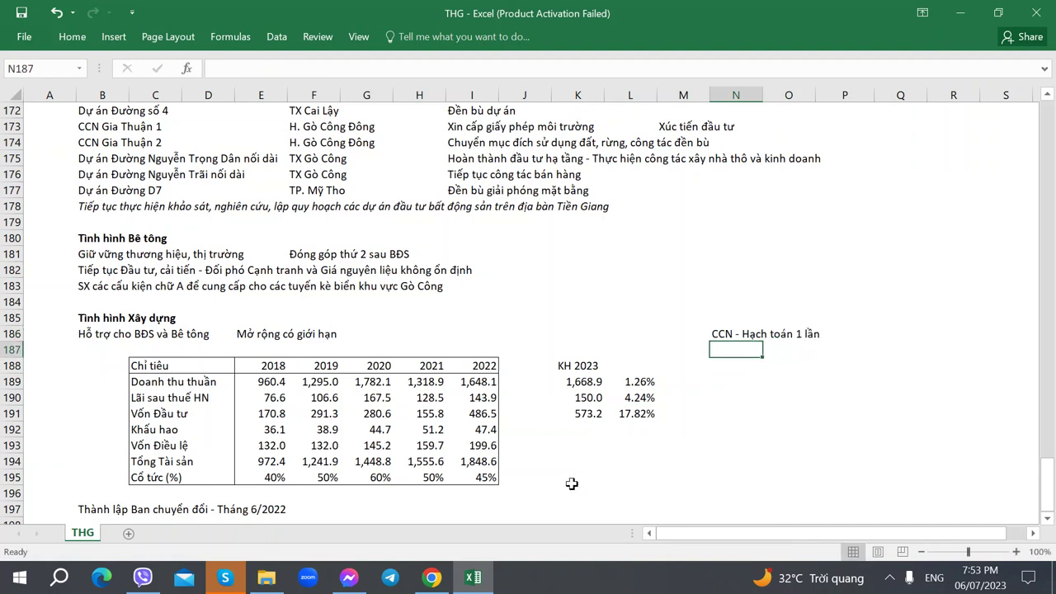
Look up the 2023 planned charter capital in the annual report PDF and enter 229.5 in K193 of the Excel worksheet.
click(565, 435)
key(alt+Tab)
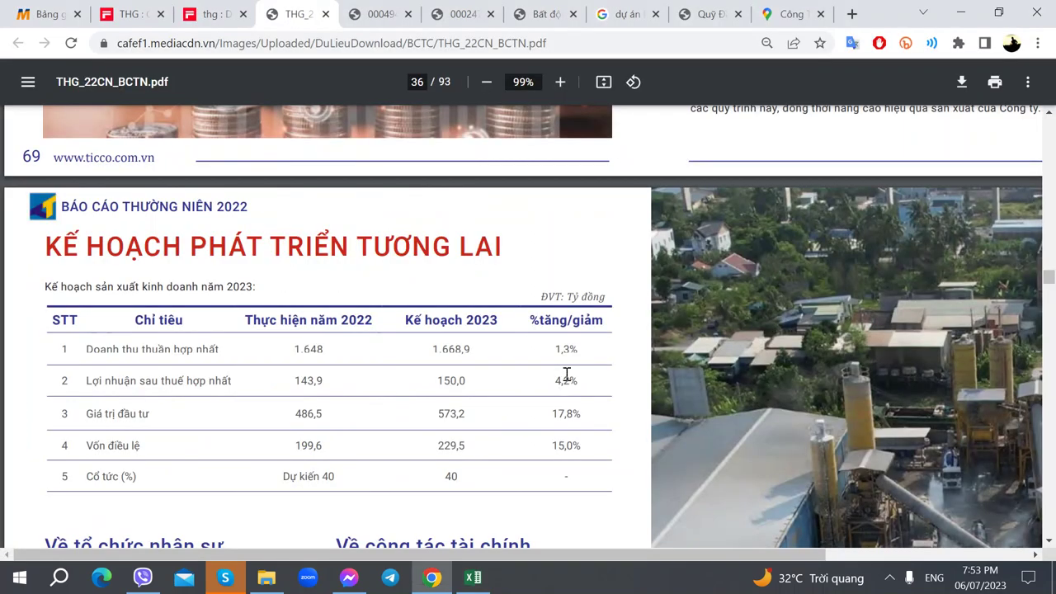
key(alt+Tab)
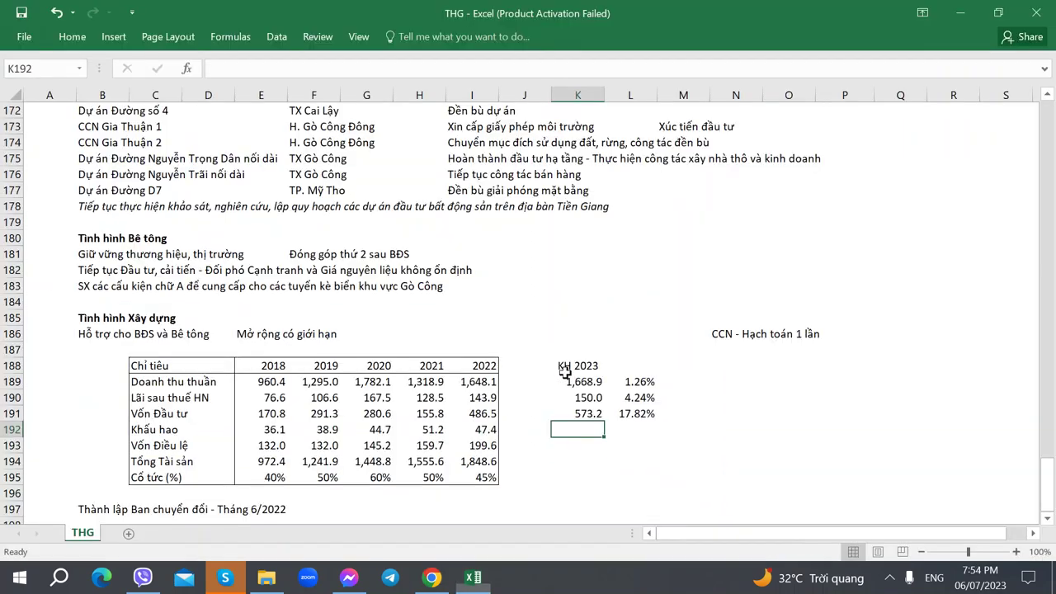
key(Down)
key(alt+Tab)
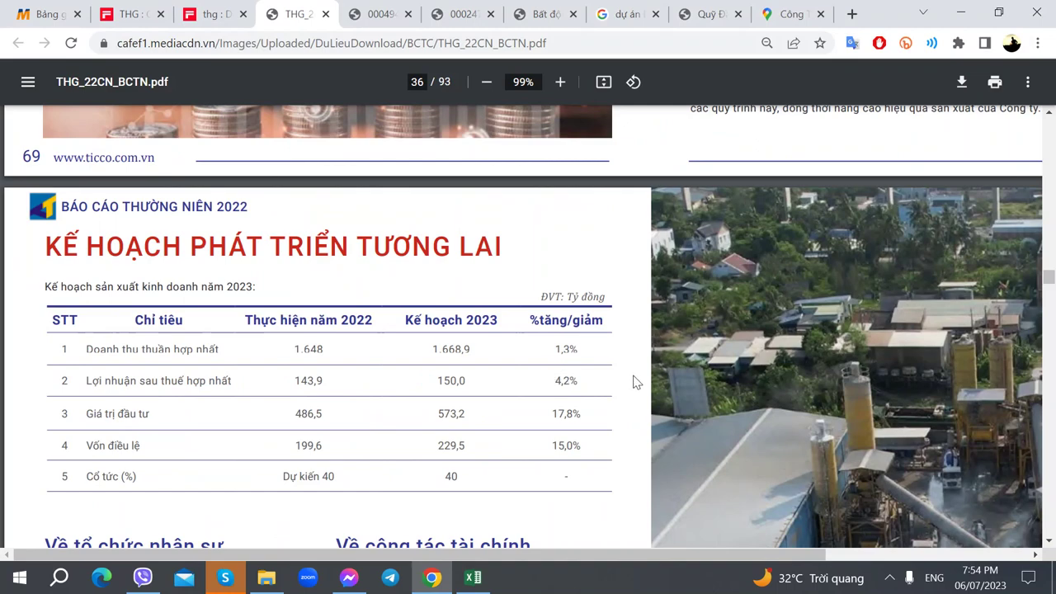
key(alt+Tab)
text(229.5)
key(ctrl+Return)
key(Right)
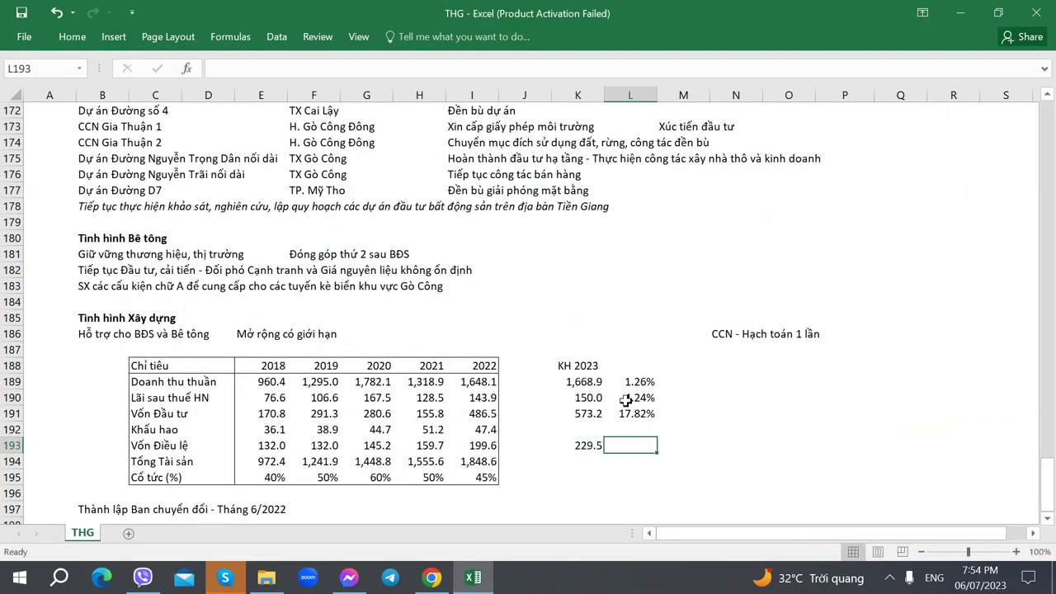
Copy the growth formula from L191 into L193 to calculate the planned charter capital growth over 2022.
click(648, 415)
key(ctrl+c)
click(636, 445)
key(ctrl+v)
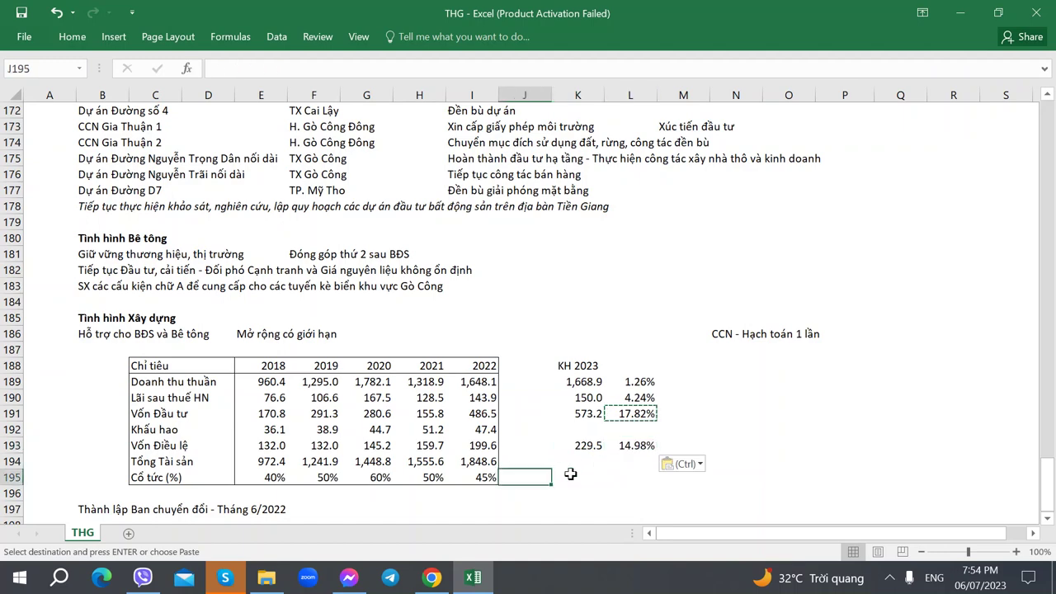
Look up the 2023 planned dividend rate in the annual report PDF and enter 40% in K195 of the Excel worksheet.
click(591, 459)
key(alt+Tab)
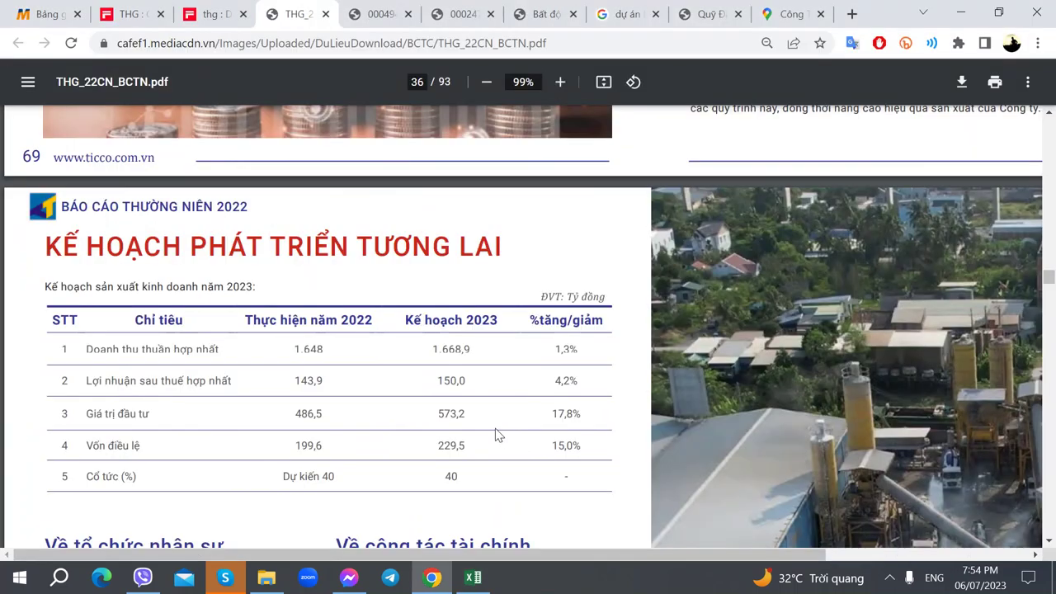
key(alt+Tab)
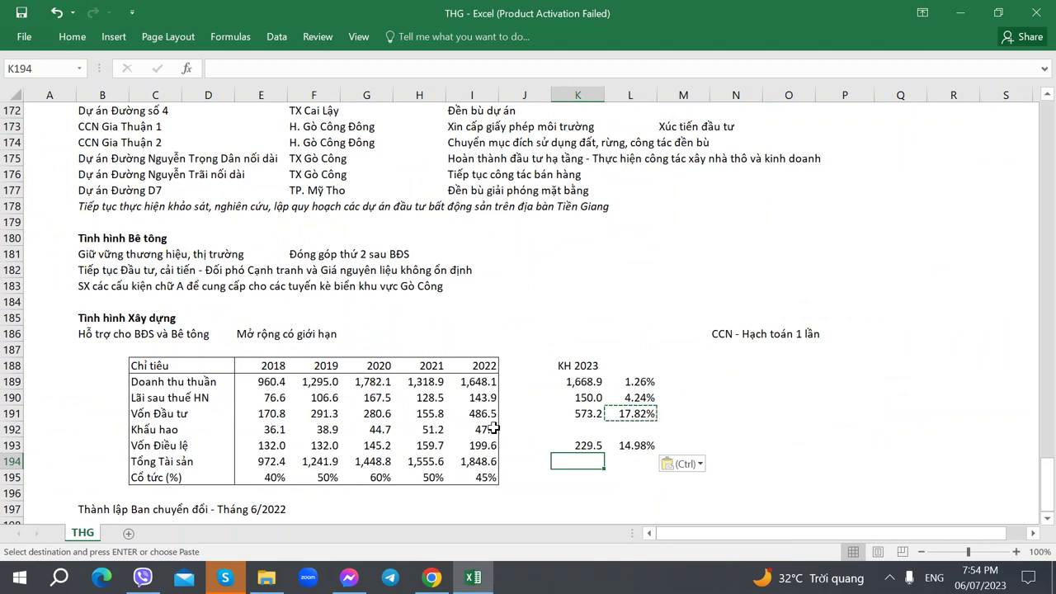
key(alt+Tab)
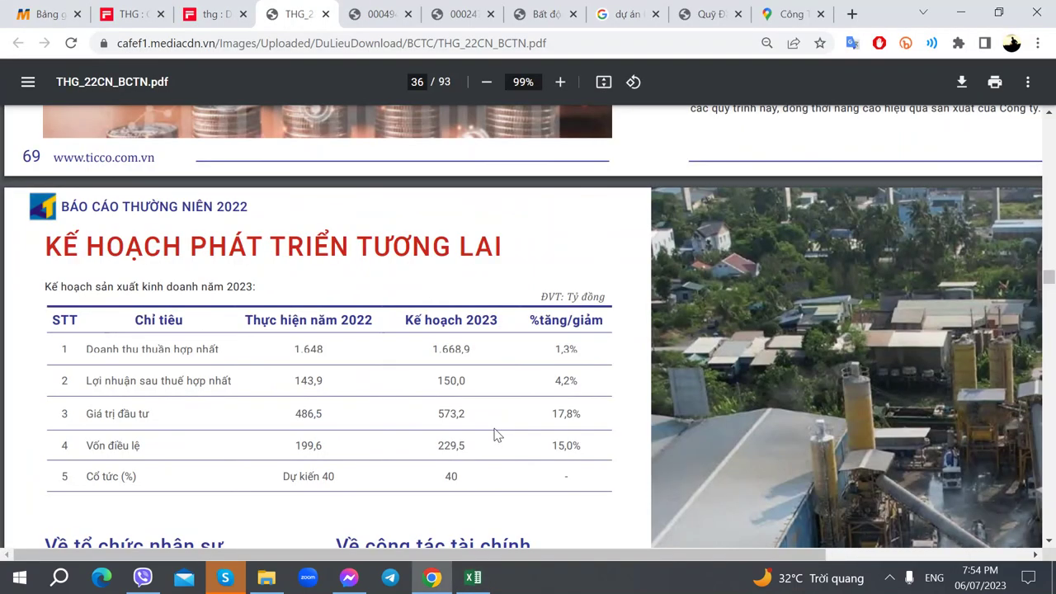
key(alt+Tab)
text(40%)
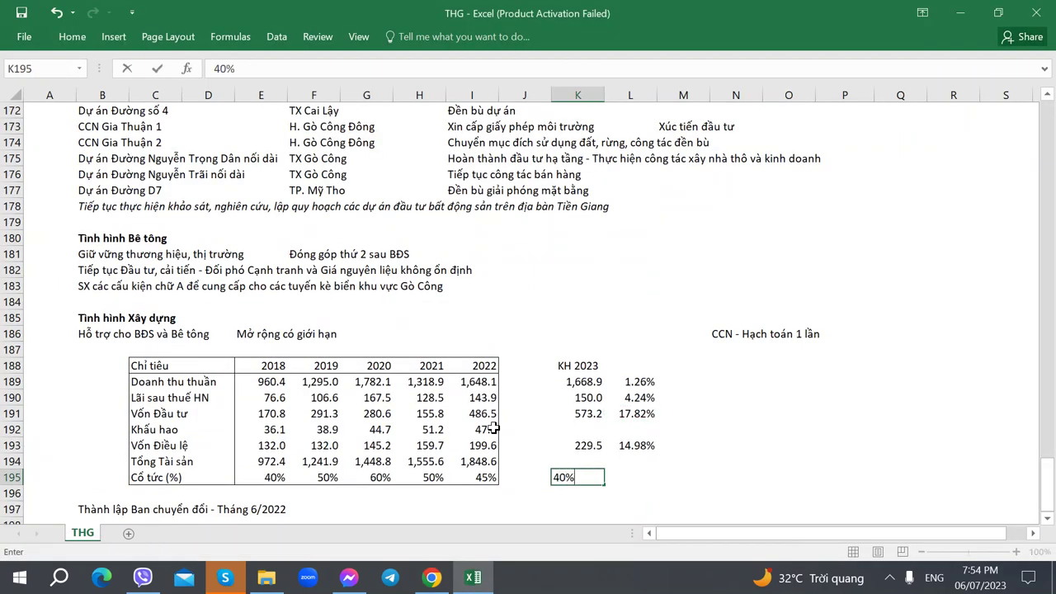
key(Tab)
Check THG's dividend payment news on the CafeF page in Chrome against the dividend row in the worksheet and the annual report plan.
key(alt+Tab)
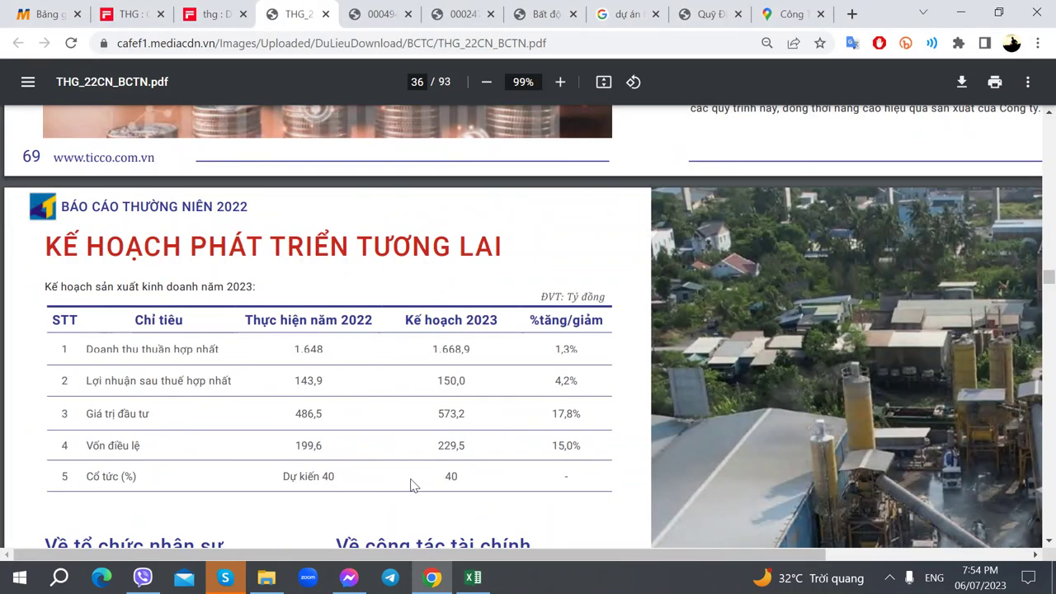
click(136, 14)
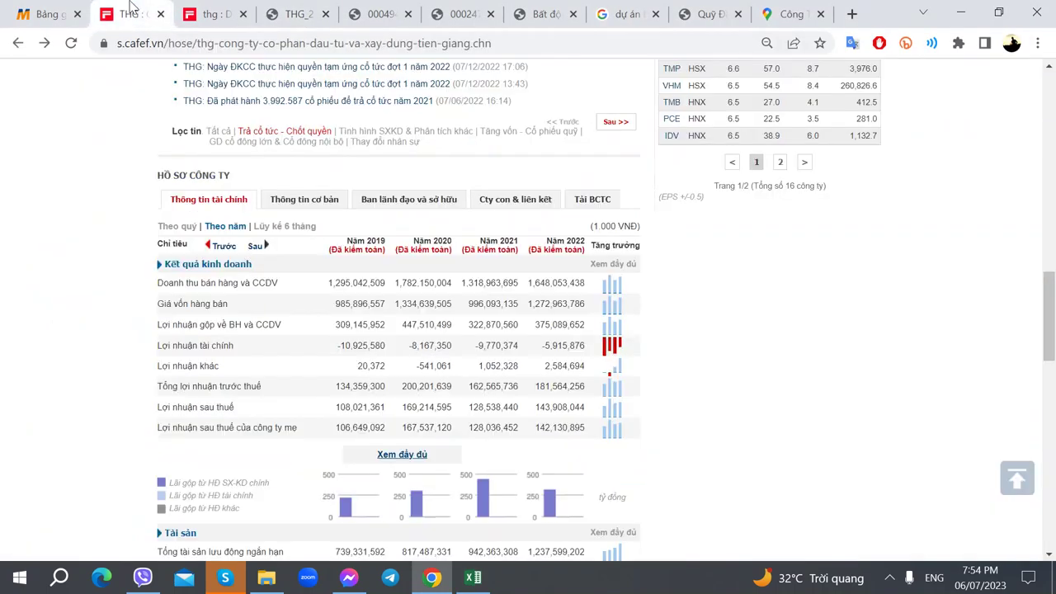
scroll(247, 313, up, 2)
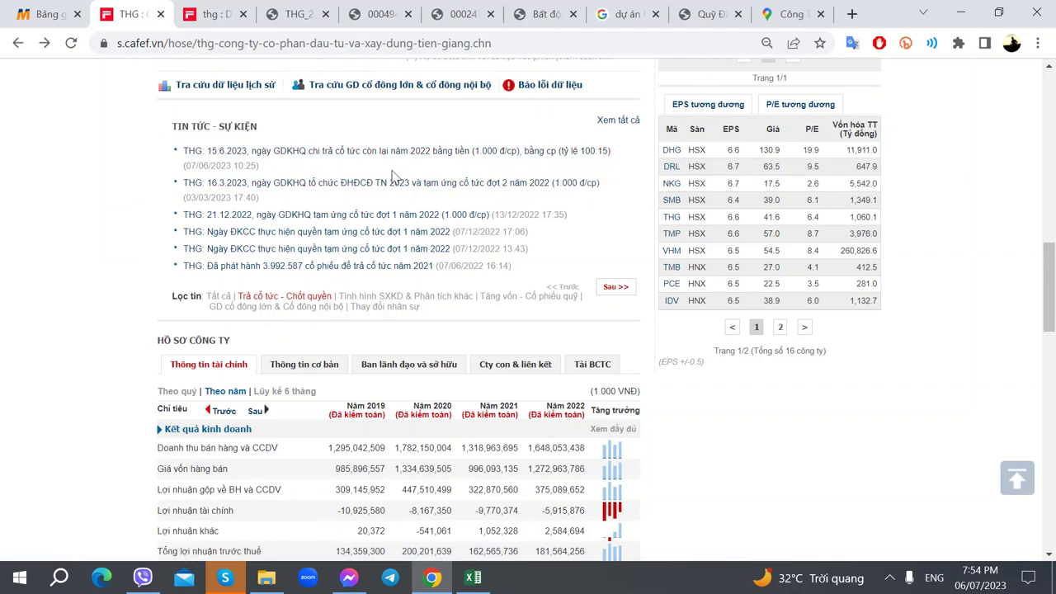
key(alt+Tab)
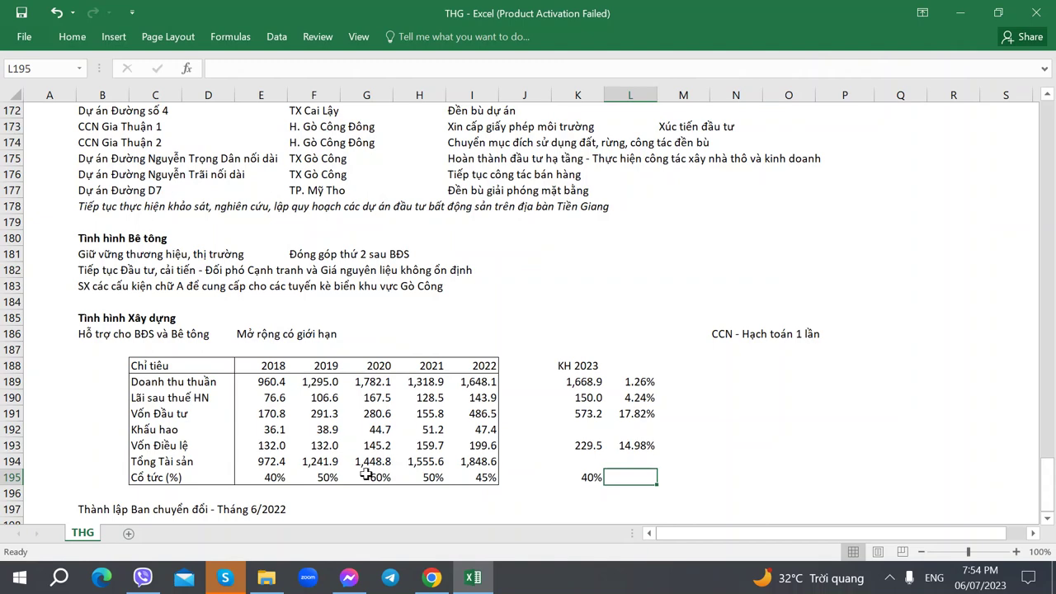
key(alt+Tab)
key(ctrl+shift+Tab)
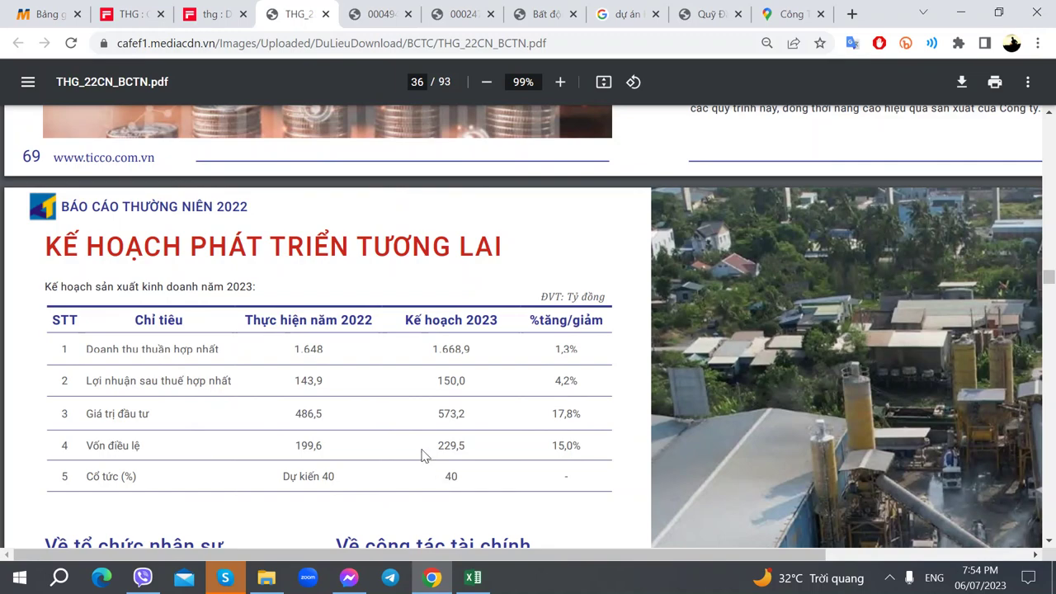
key(alt+Tab)
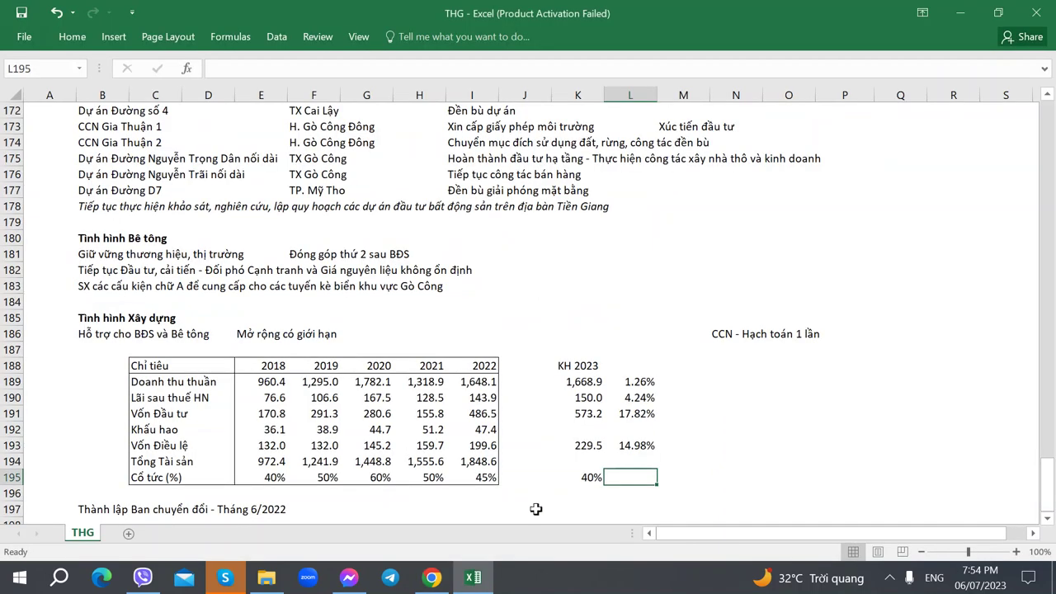
click(582, 485)
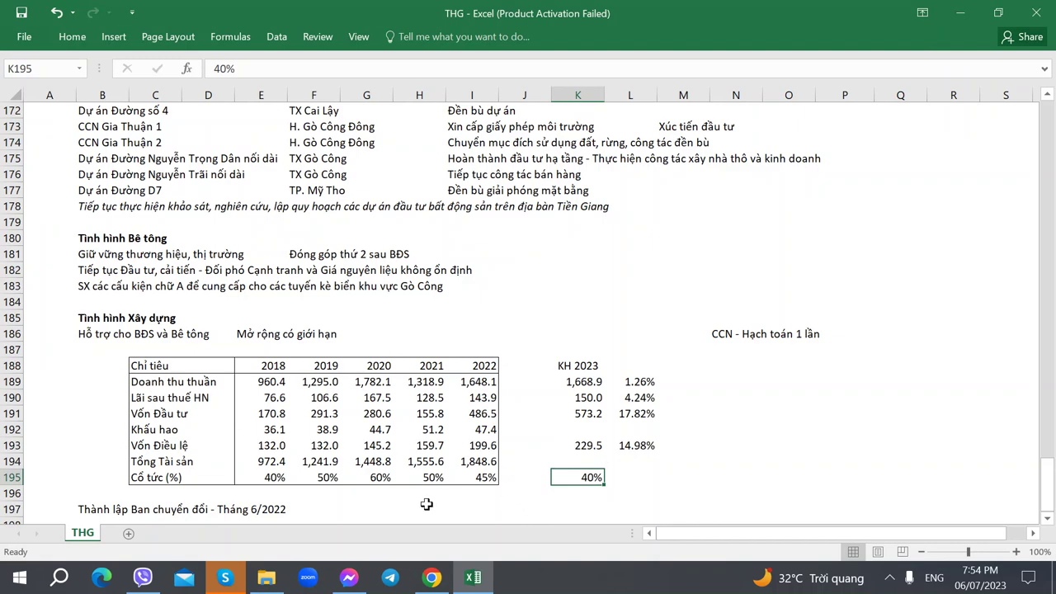
scroll(433, 483, down, 2)
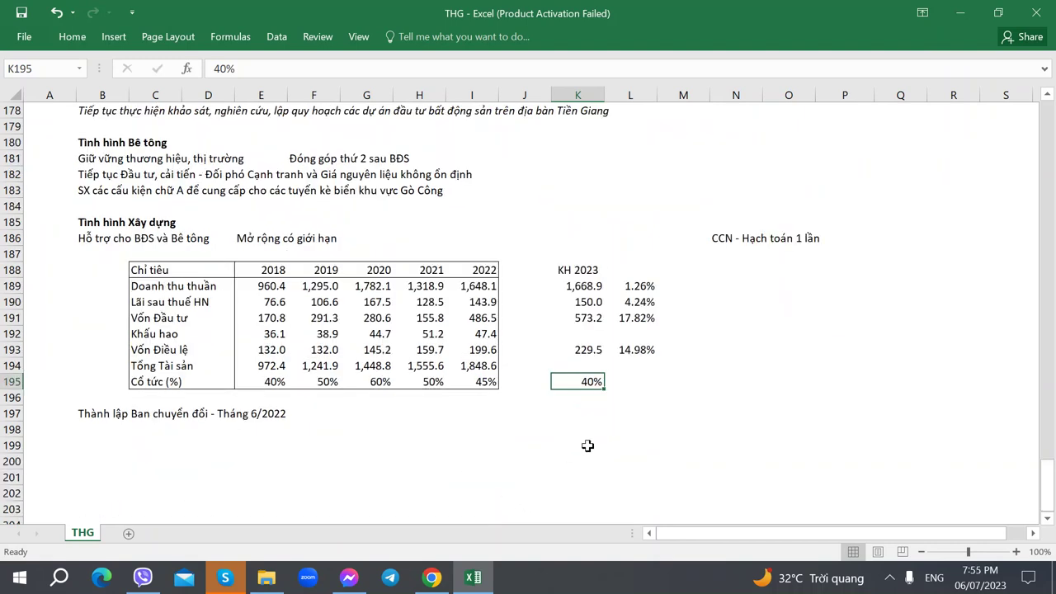
click(630, 379)
key(alt+Tab)
key(alt+Tab)
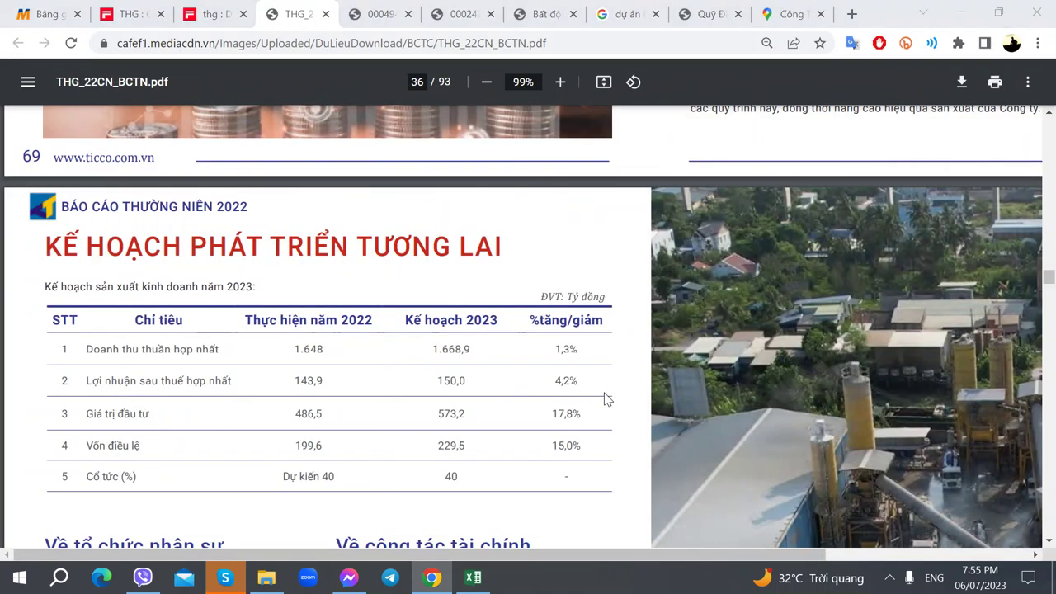
key(Right)
key(Right)
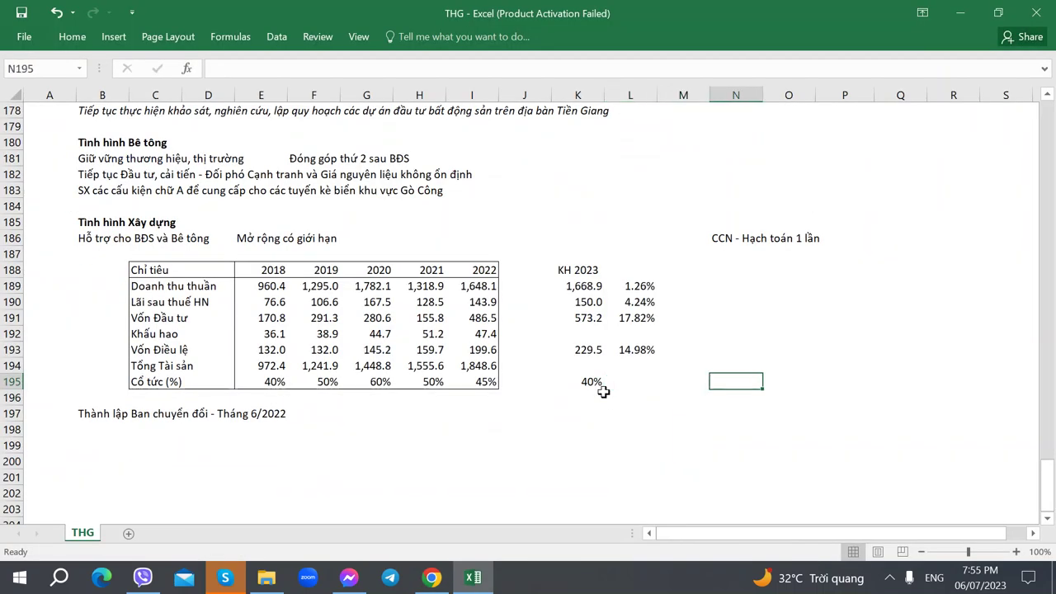
Switch to the annual report PDF and read the future plans for personnel, finance, project implementation and investment on page 36.
key(alt+Tab)
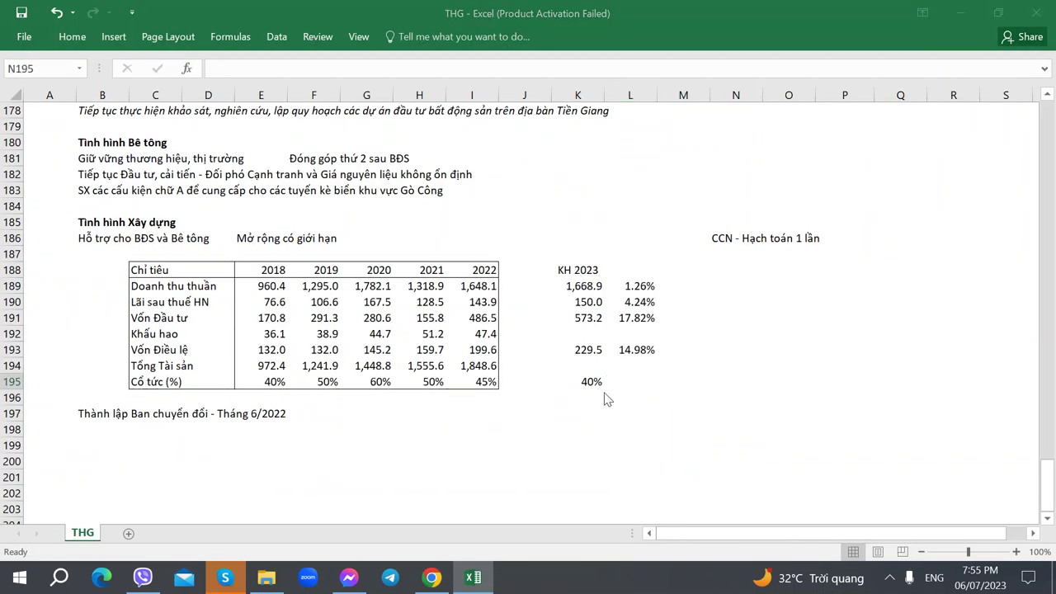
scroll(603, 401, down, 2)
scroll(580, 398, down, 3)
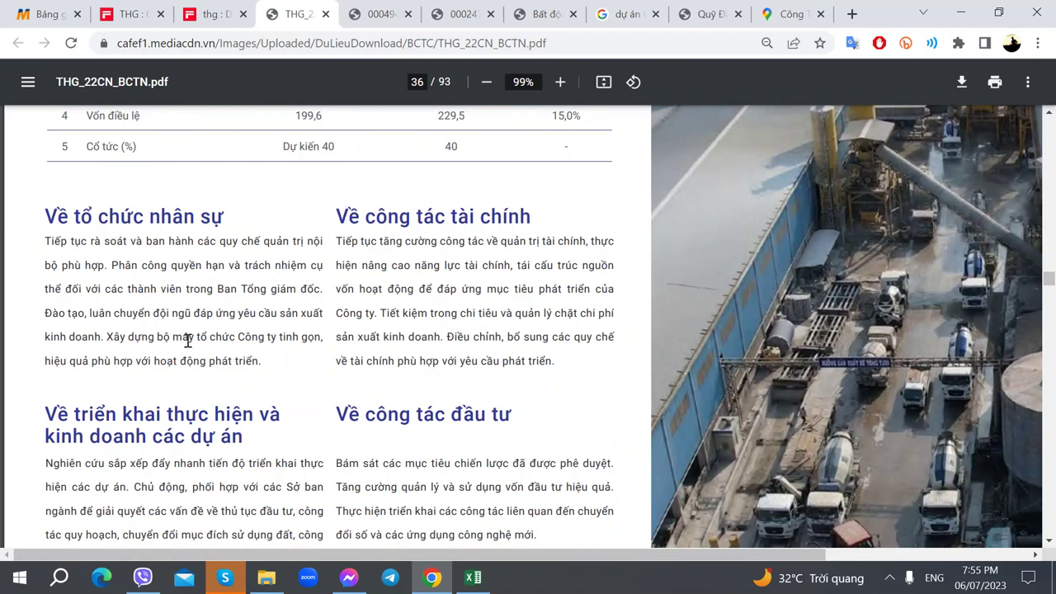
scroll(188, 341, down, 1)
scroll(112, 297, down, 2)
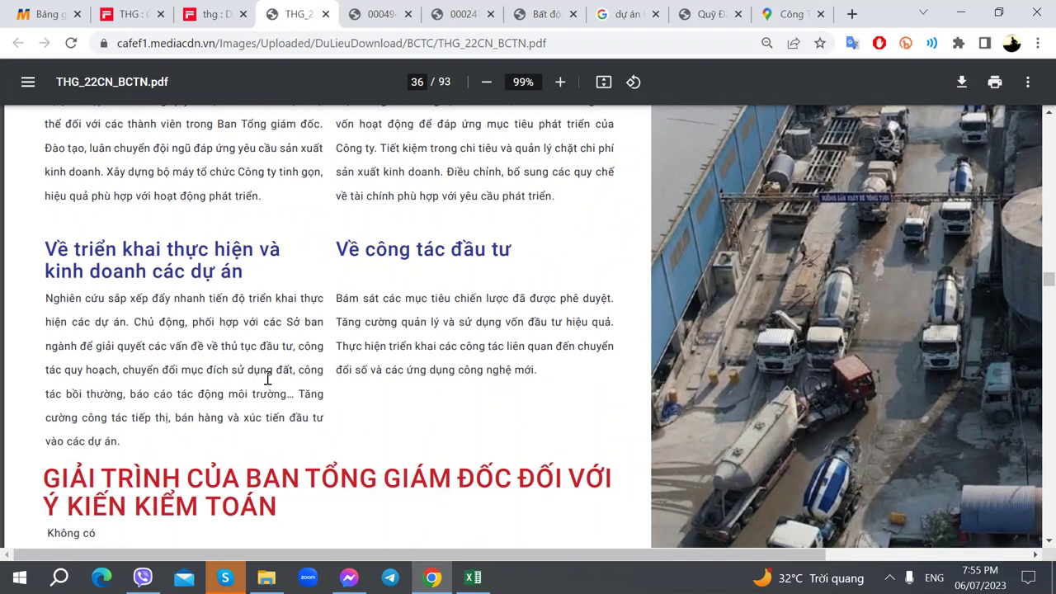
scroll(306, 302, up, 1)
scroll(314, 295, up, 2)
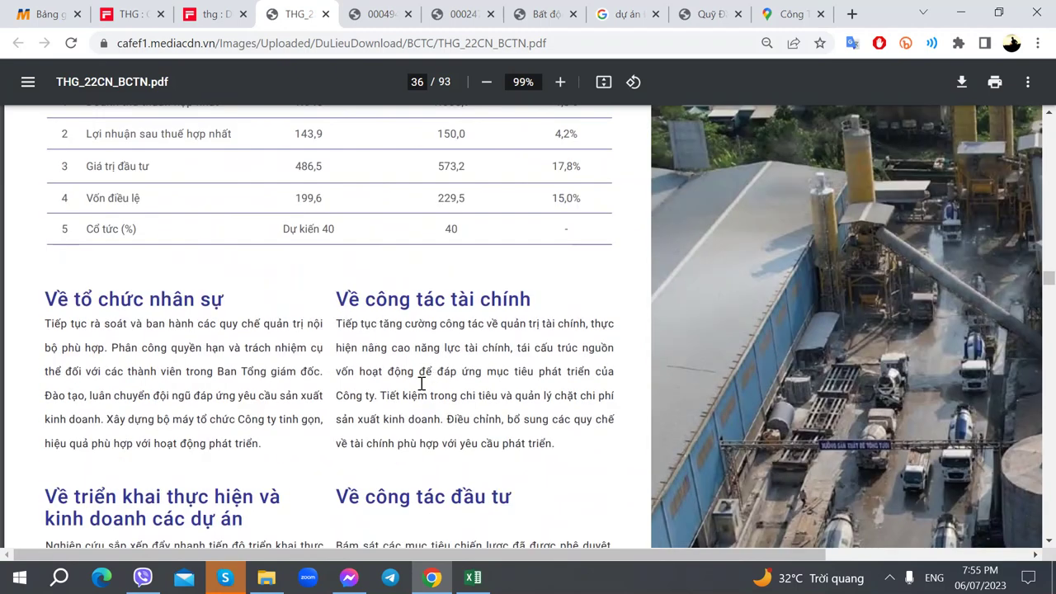
scroll(463, 382, down, 2)
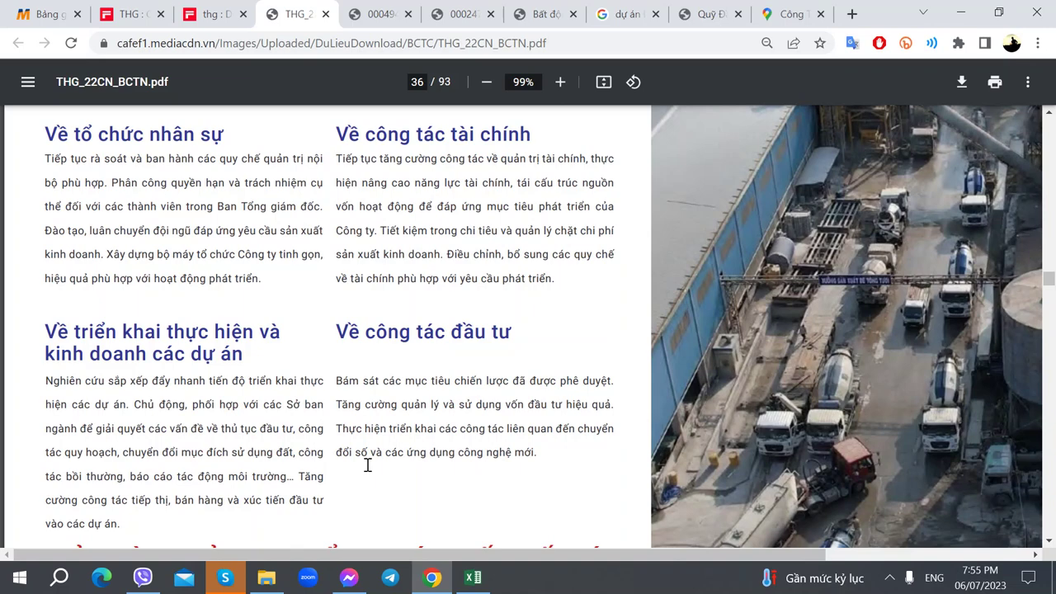
scroll(367, 465, down, 2)
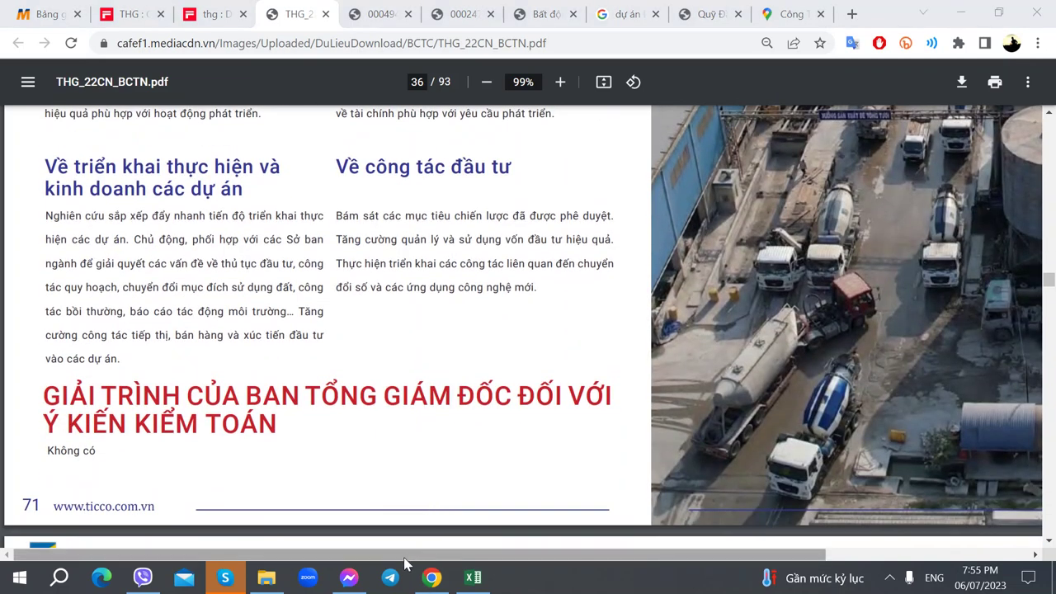
Skim from the end of the development plan to the environmental and social responsibility assessment on page 37 of the PDF.
scroll(404, 559, right, 5)
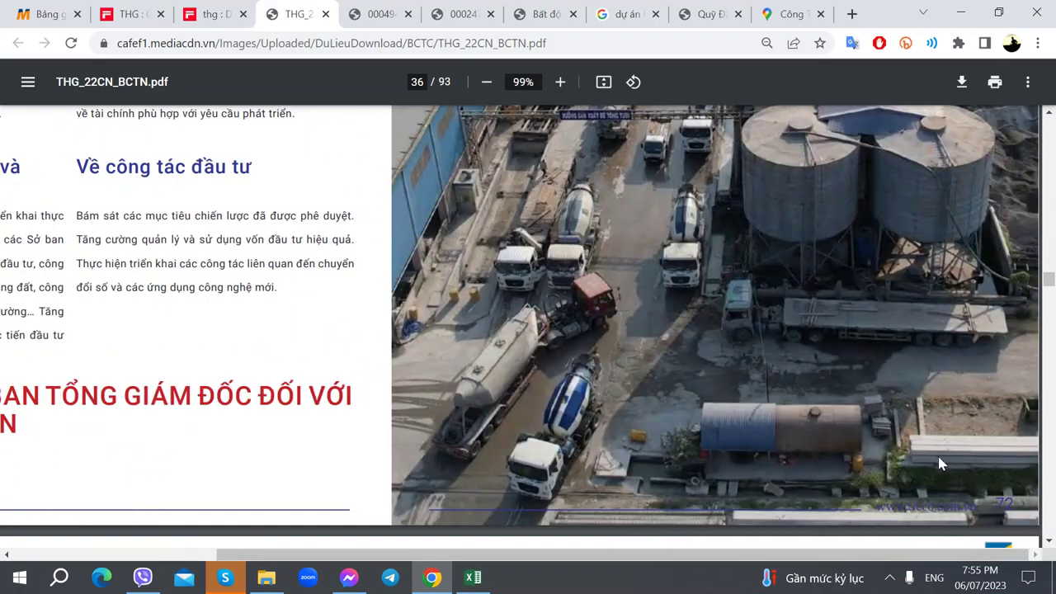
scroll(936, 452, up, 10)
scroll(923, 450, down, 12)
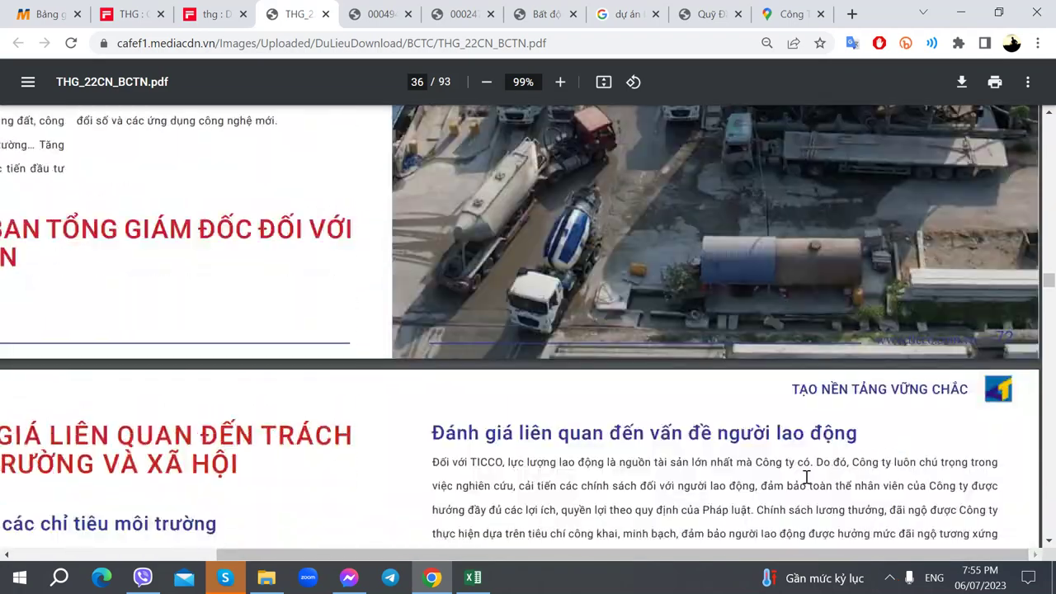
scroll(806, 477, down, 3)
scroll(632, 556, left, 5)
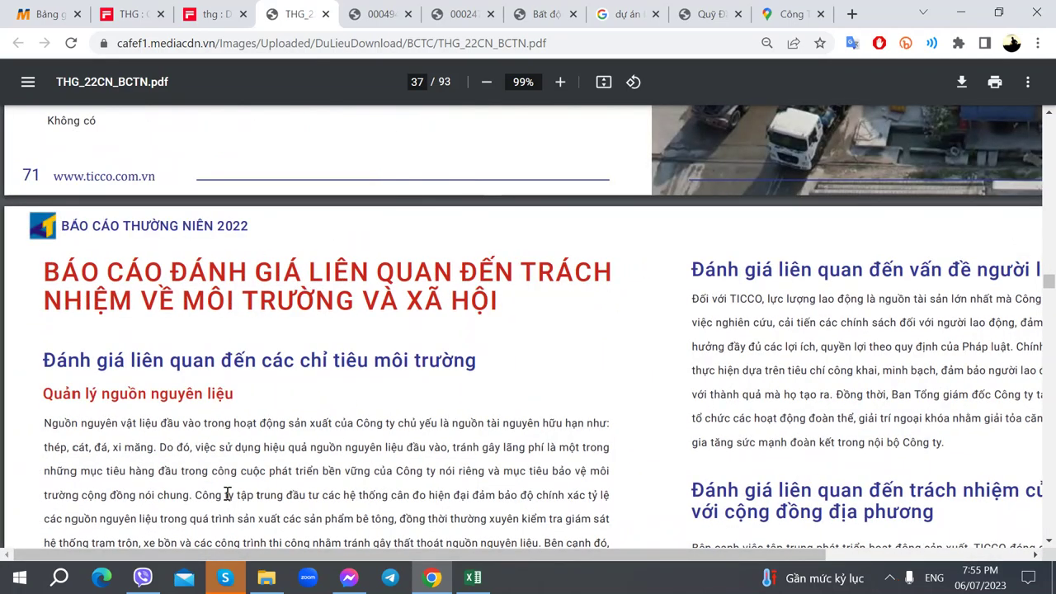
scroll(226, 493, down, 4)
scroll(225, 493, up, 3)
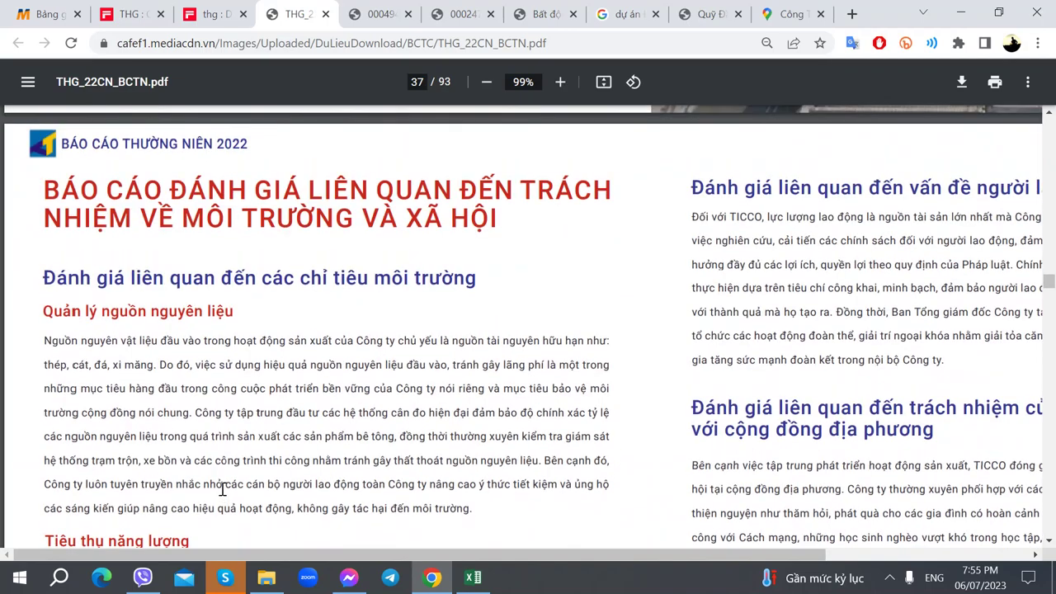
scroll(222, 489, up, 6)
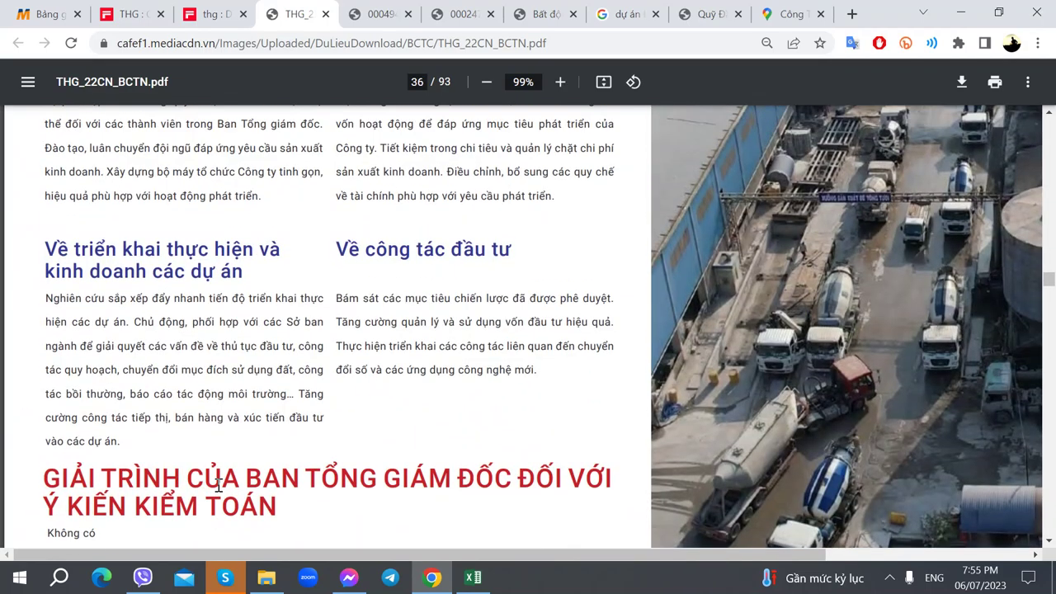
scroll(217, 485, down, 5)
scroll(214, 482, down, 3)
scroll(211, 476, up, 2)
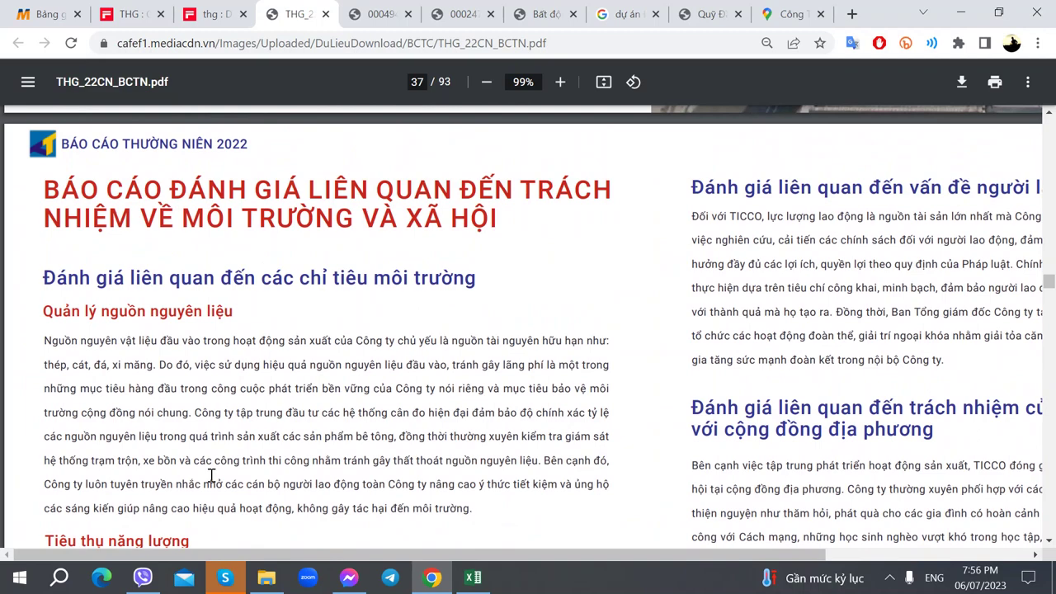
Return to the Excel worksheet and review the notes from the shareholder structure through the project status to the 2023 plan table.
key(alt+Tab)
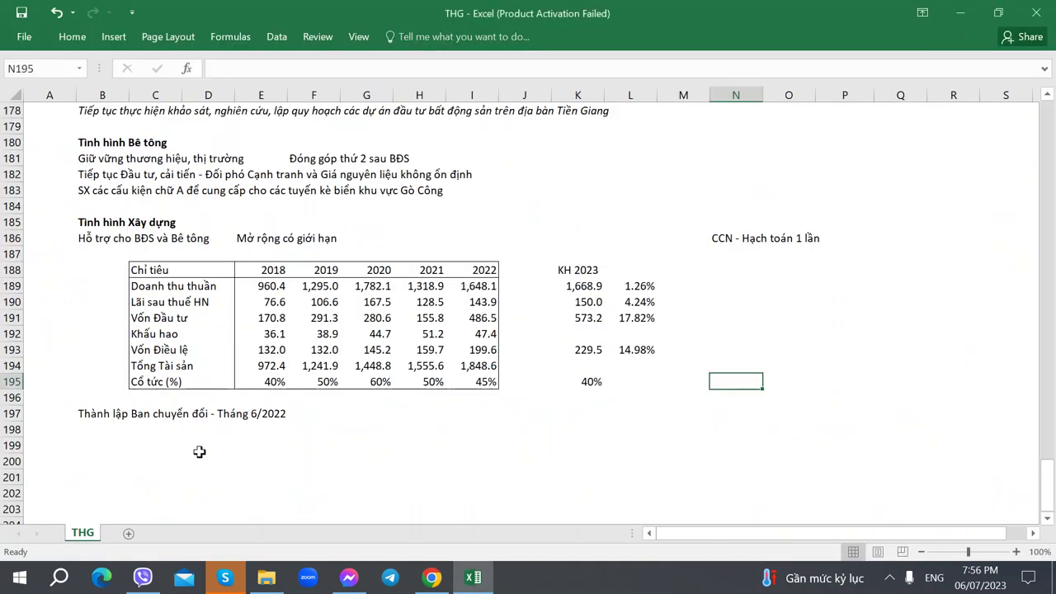
scroll(199, 440, up, 7)
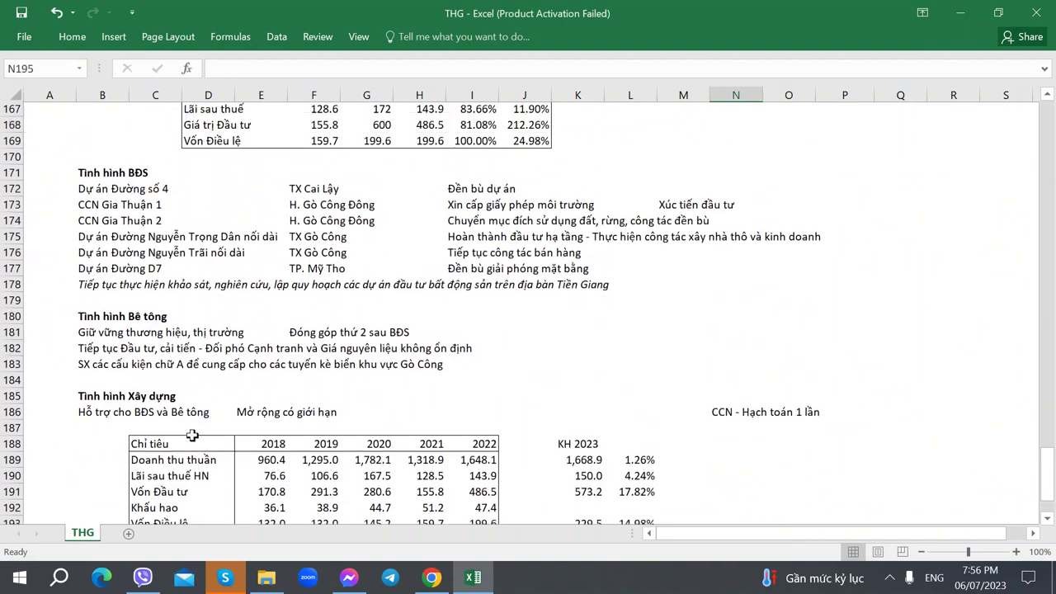
scroll(192, 434, up, 5)
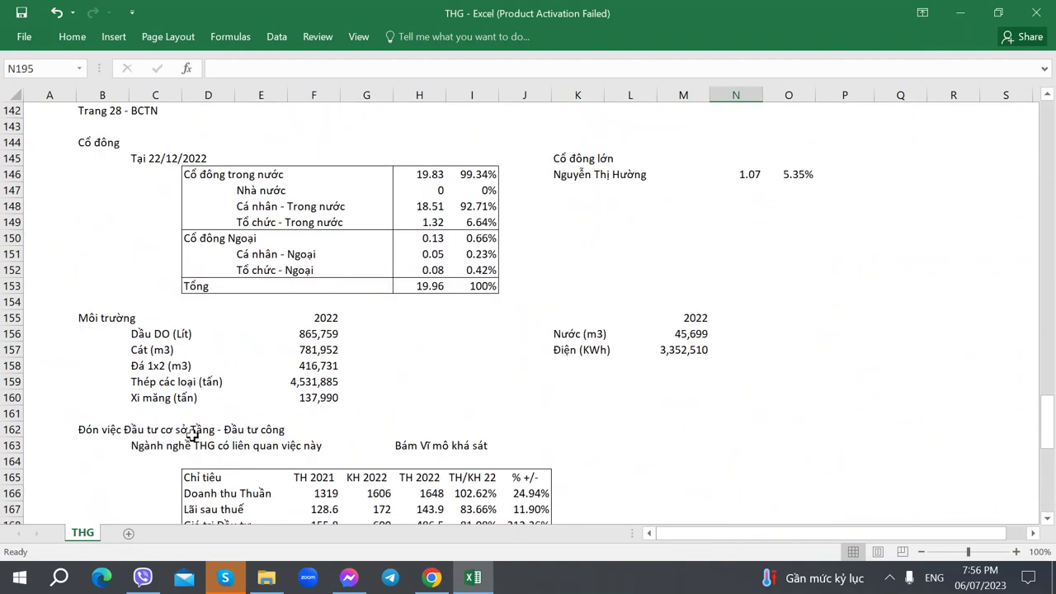
scroll(192, 434, down, 2)
scroll(191, 433, up, 1)
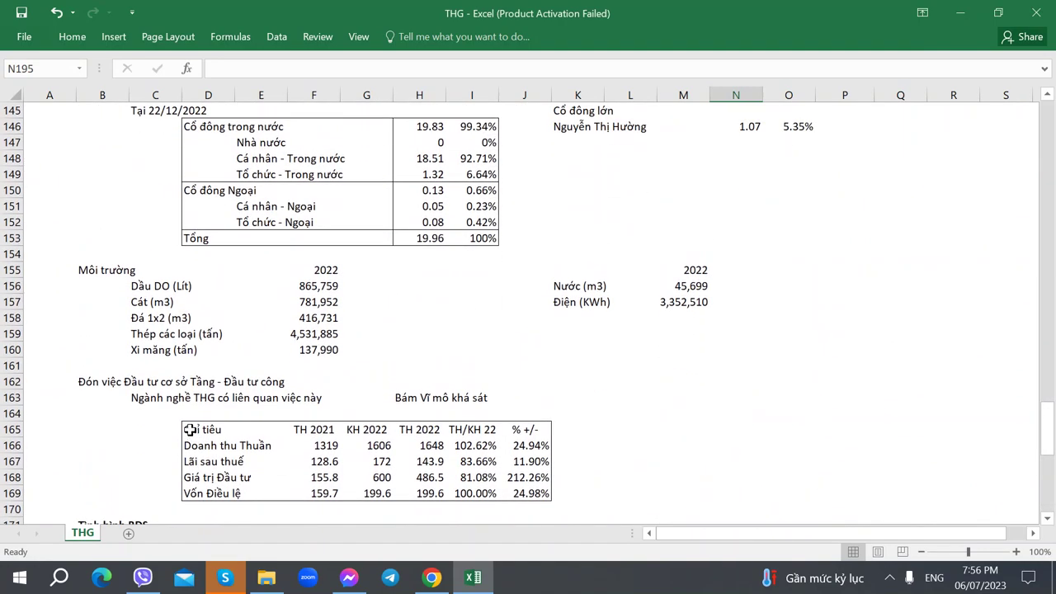
scroll(190, 430, down, 4)
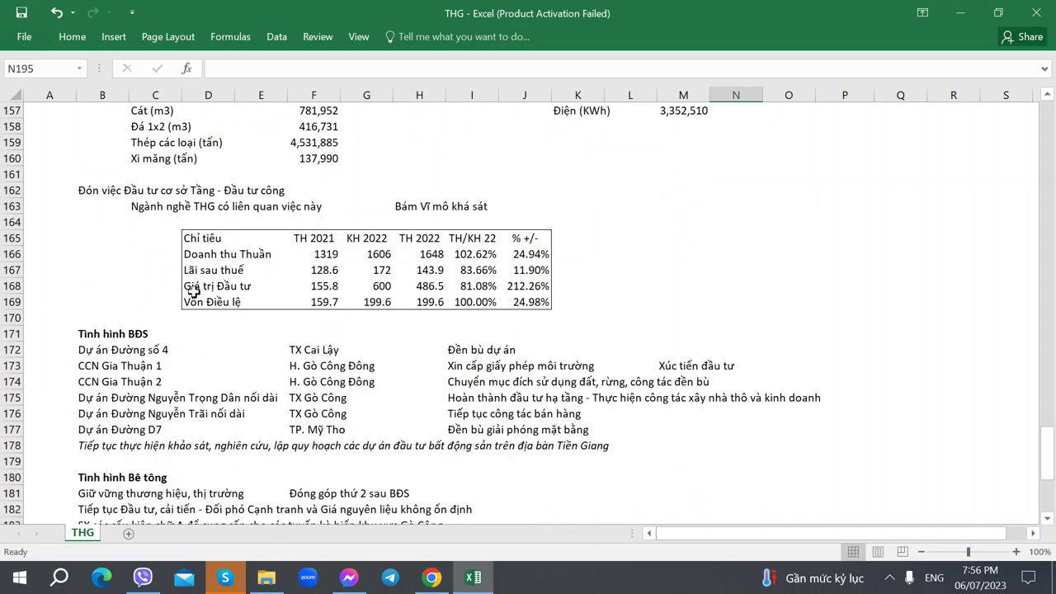
click(192, 290)
scroll(196, 306, up, 5)
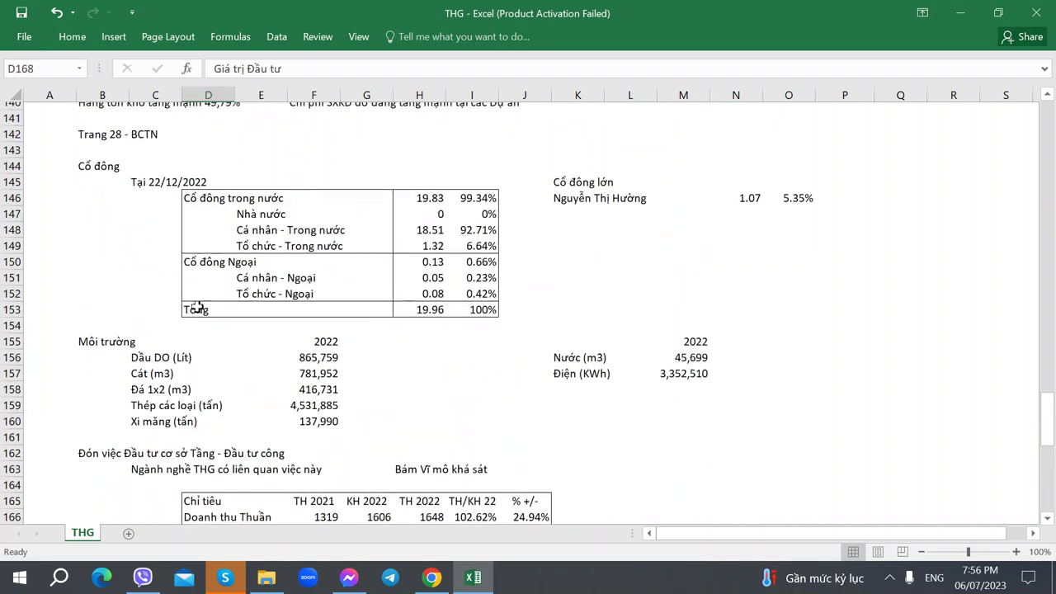
scroll(196, 305, down, 4)
scroll(196, 305, down, 6)
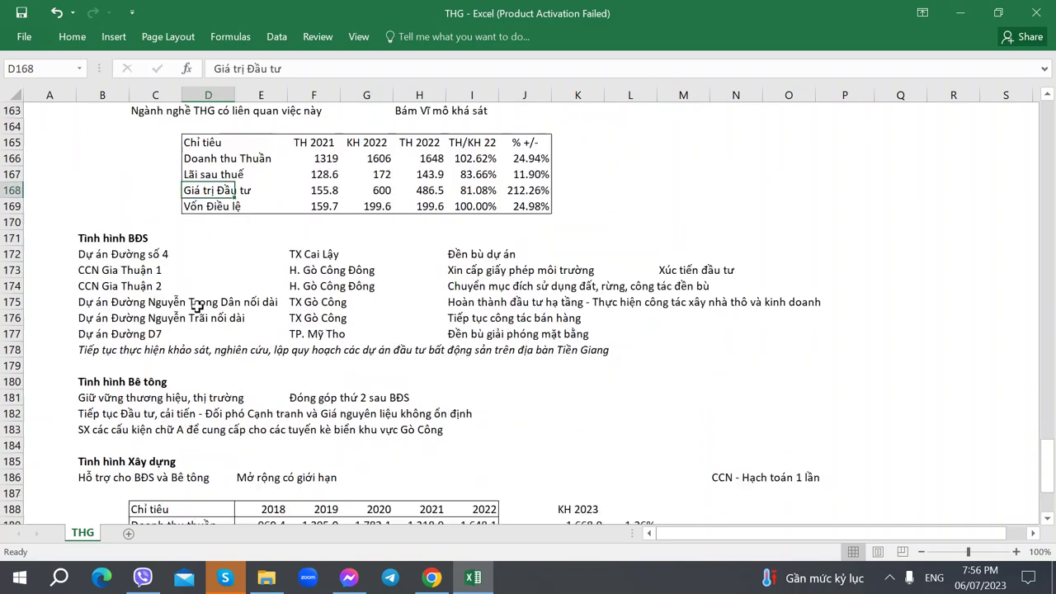
scroll(196, 305, down, 1)
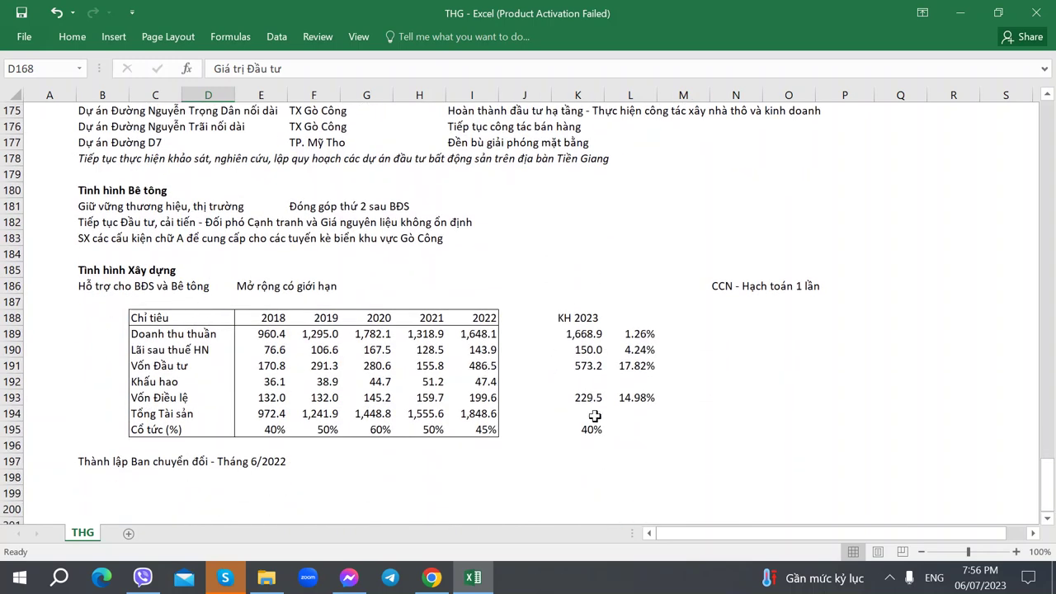
scroll(453, 392, up, 16)
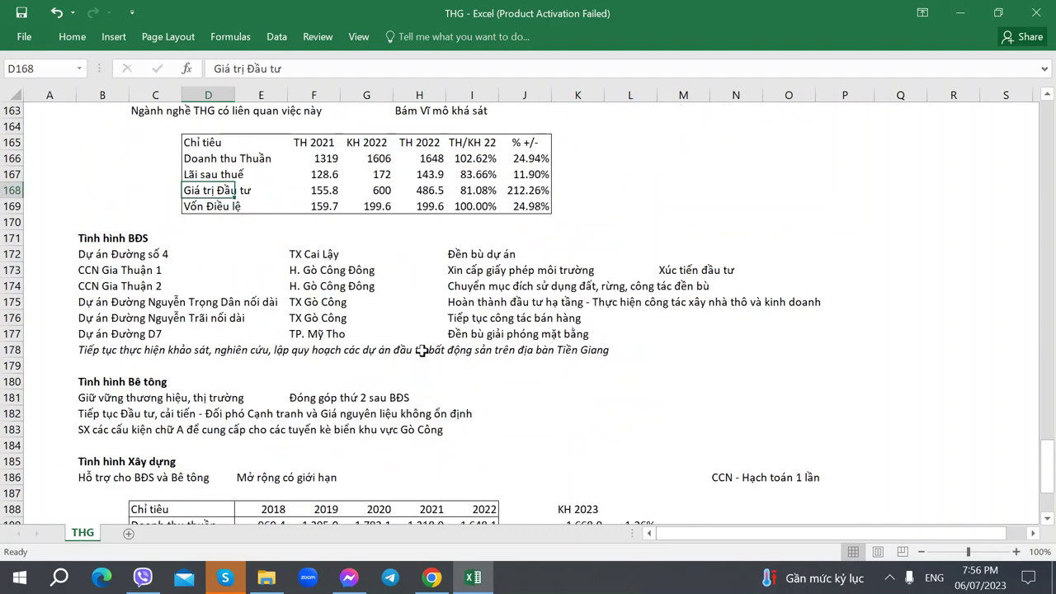
Review the worksheet notes from the company history and subsidiaries to the orientation, risk section and 2021–2022 revenue breakdown table.
scroll(422, 350, up, 20)
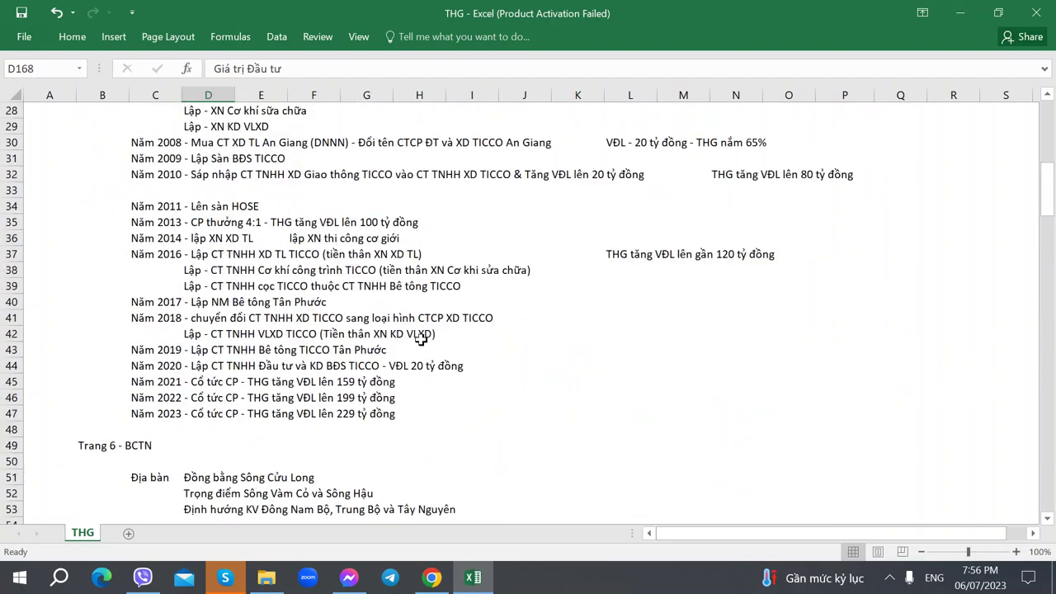
scroll(421, 340, down, 12)
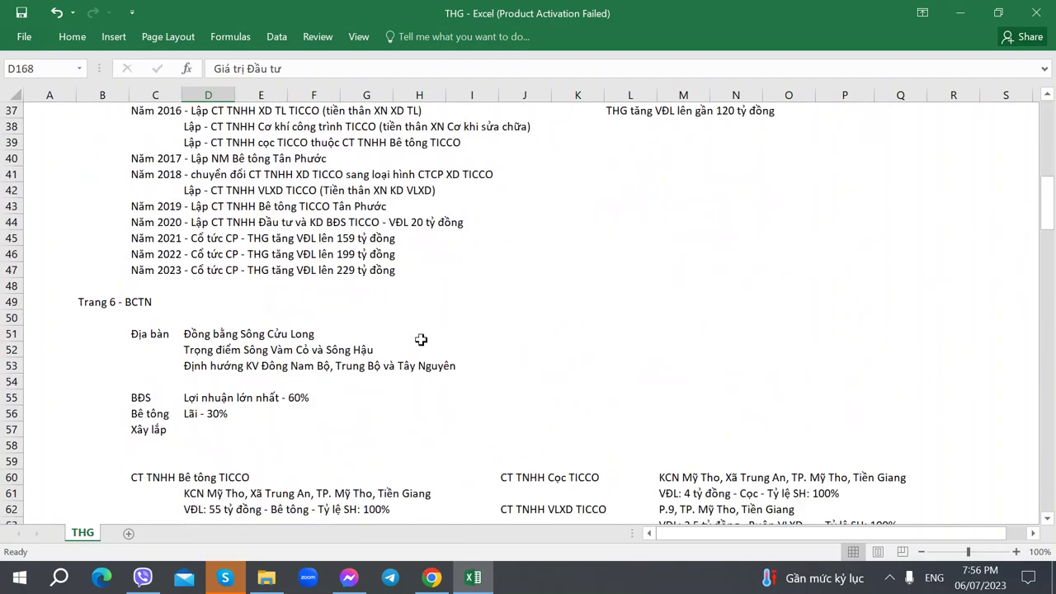
scroll(420, 340, down, 4)
scroll(421, 340, down, 4)
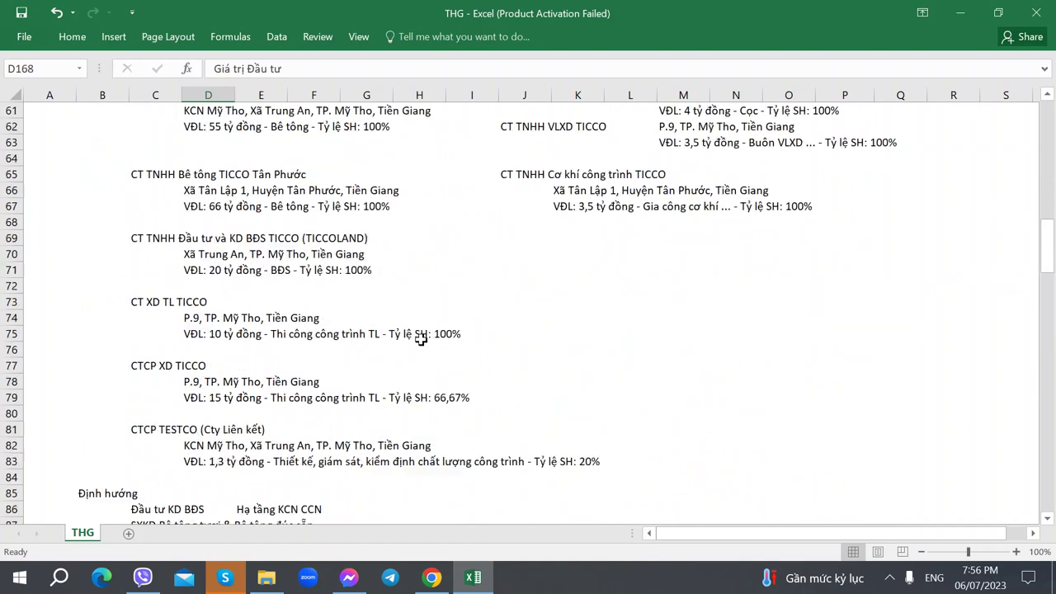
scroll(421, 340, down, 2)
scroll(421, 340, up, 4)
scroll(420, 340, down, 8)
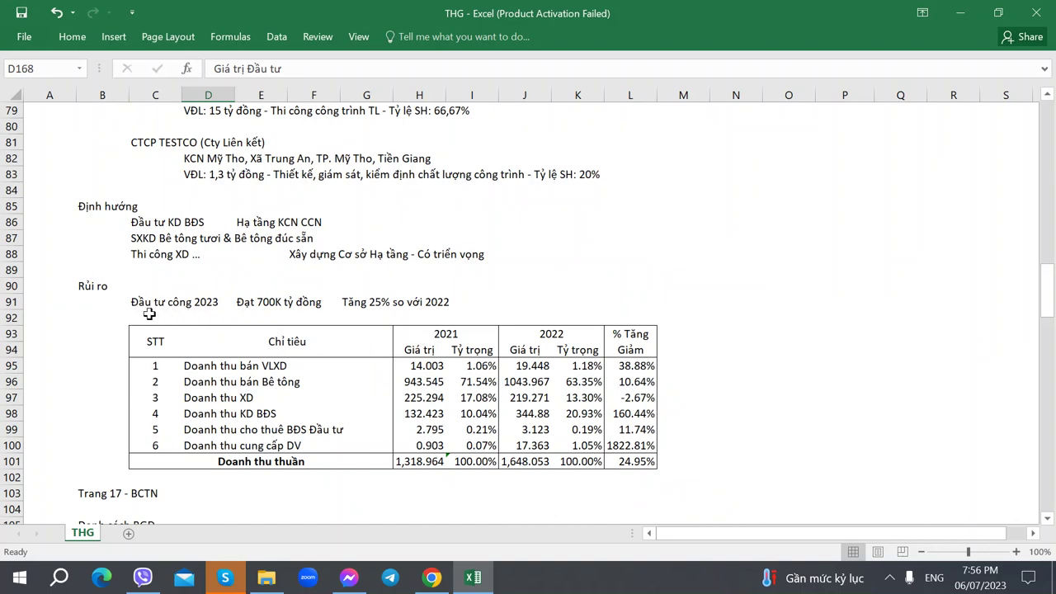
scroll(150, 314, down, 2)
scroll(267, 323, up, 2)
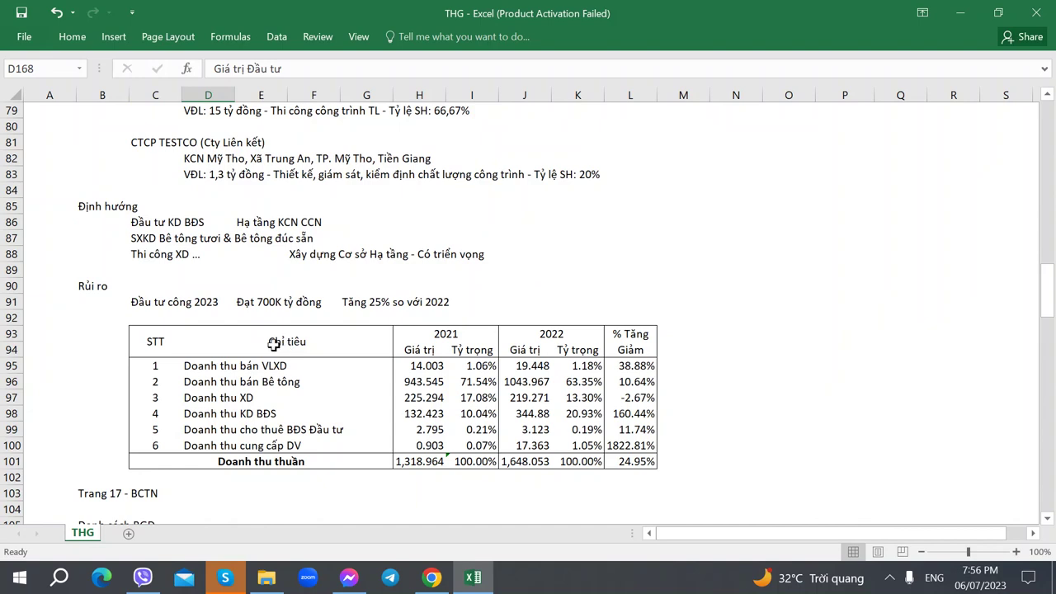
Review the management list, project status and KH 2023 figures, and select cell G197 beside the conversion board note.
scroll(517, 396, down, 3)
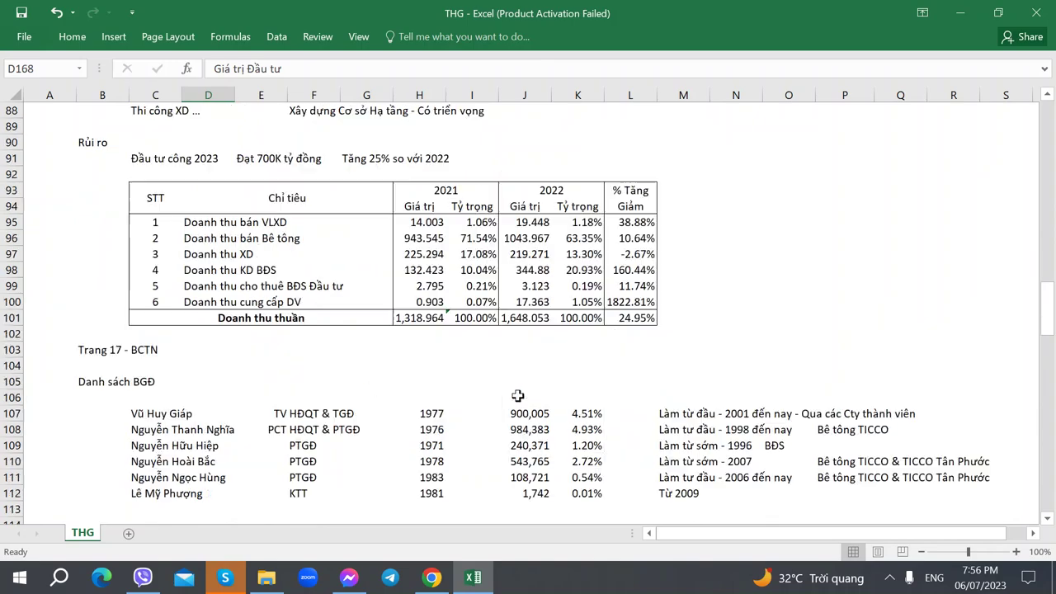
scroll(517, 396, down, 20)
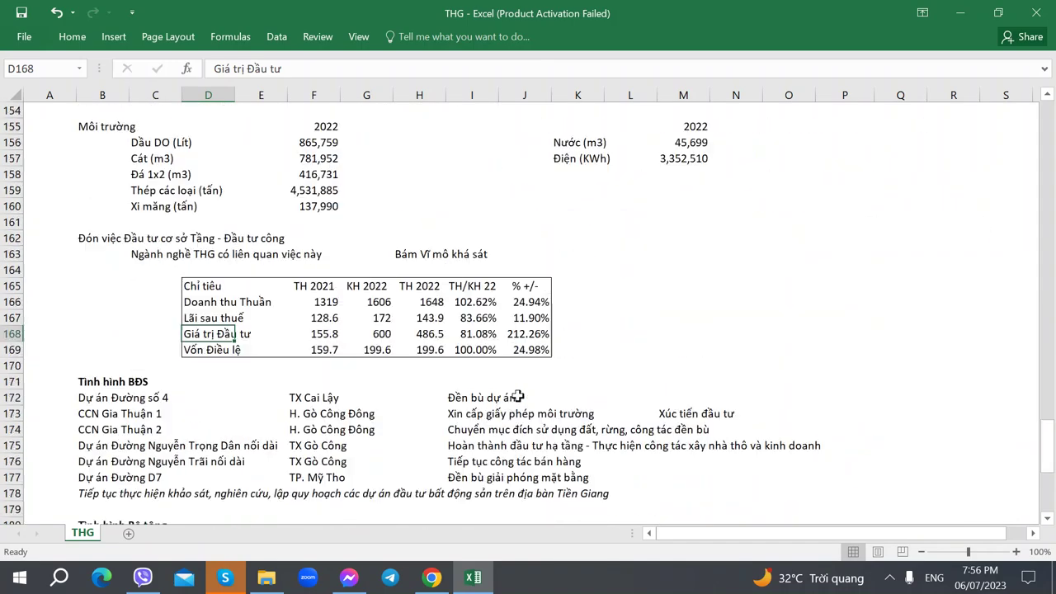
scroll(517, 396, down, 5)
scroll(517, 396, up, 3)
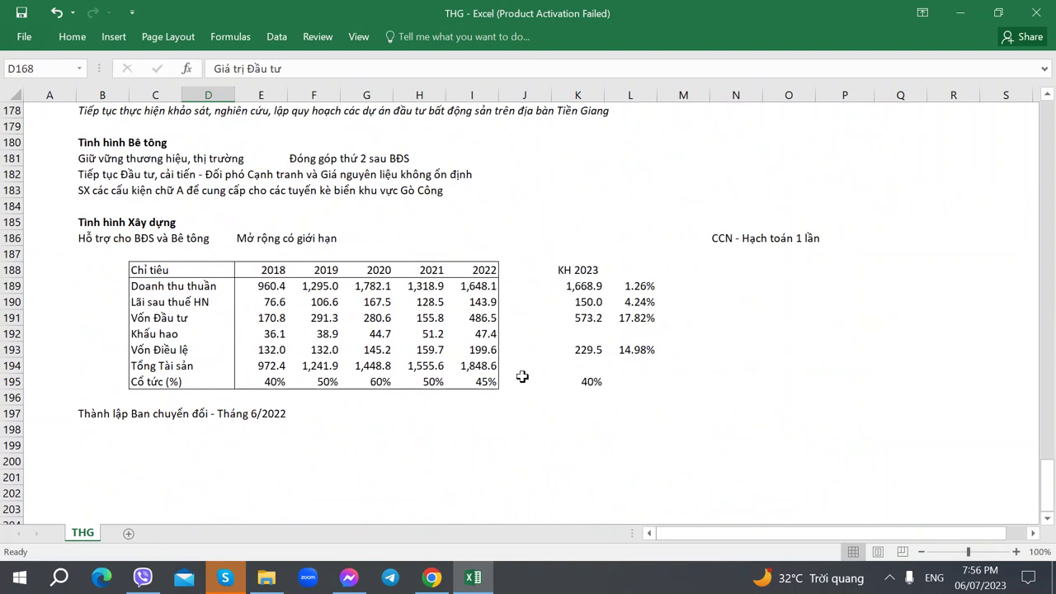
click(376, 415)
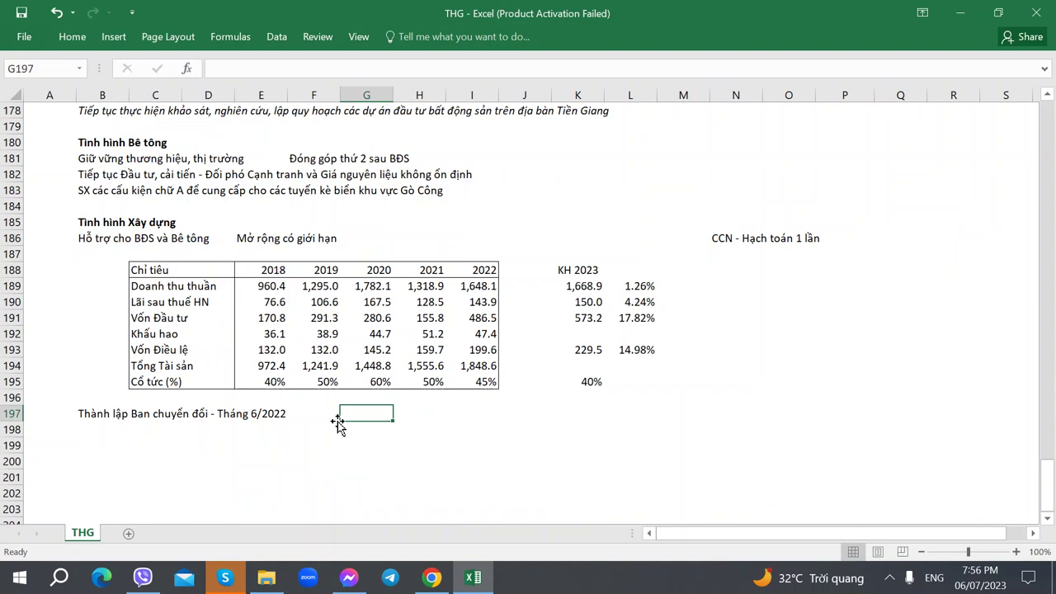